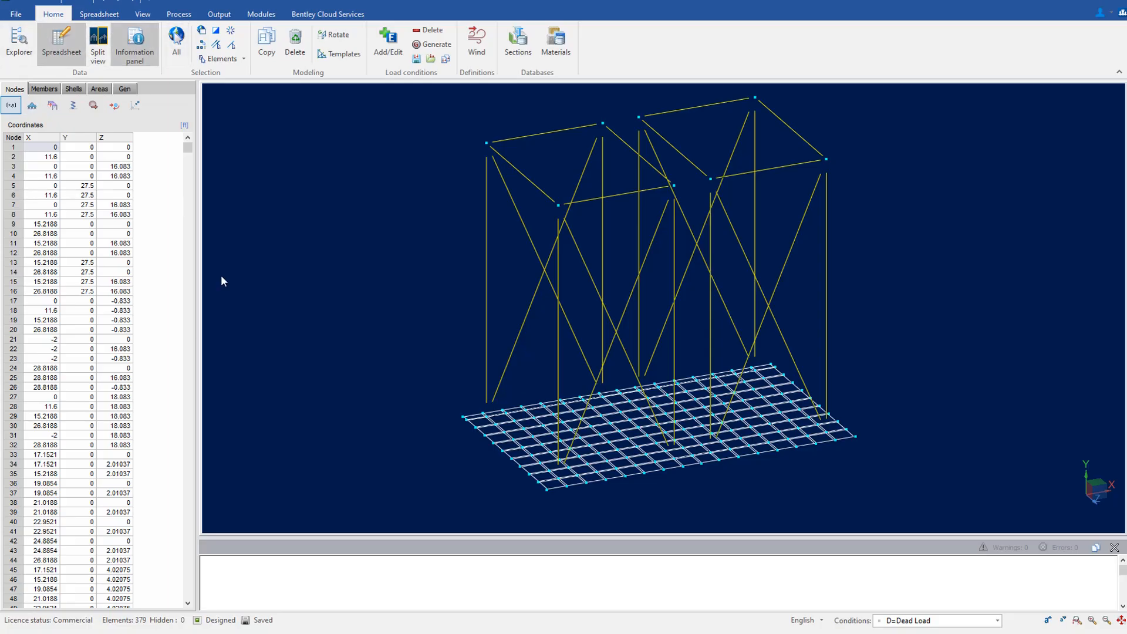
Look through the spreadsheet data categories for members, shells, areas, general self weight and node coordinates.
{"action": "left_click", "coordinate": [44, 90]}
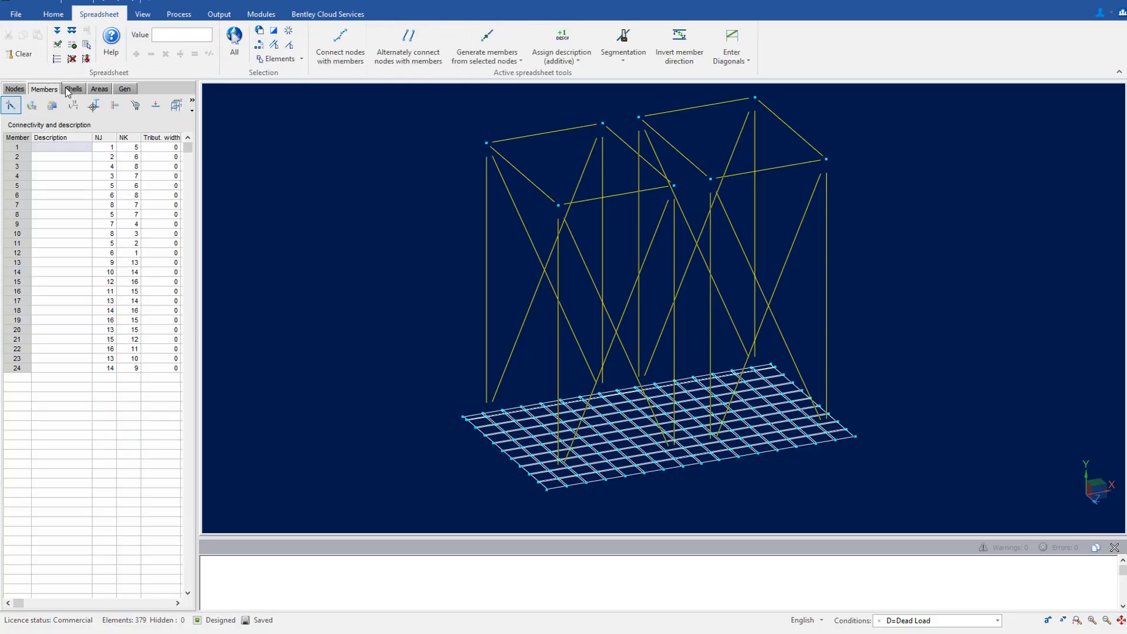
{"action": "left_click", "coordinate": [73, 89]}
{"action": "left_click", "coordinate": [99, 90]}
{"action": "left_click", "coordinate": [122, 90]}
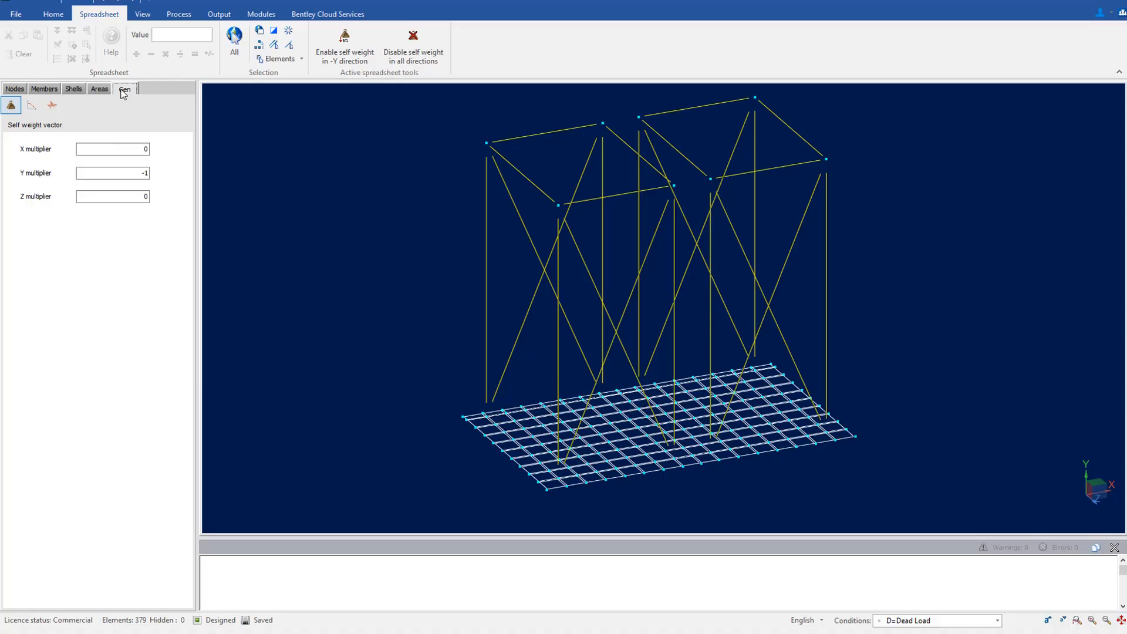
{"action": "left_click", "coordinate": [15, 88]}
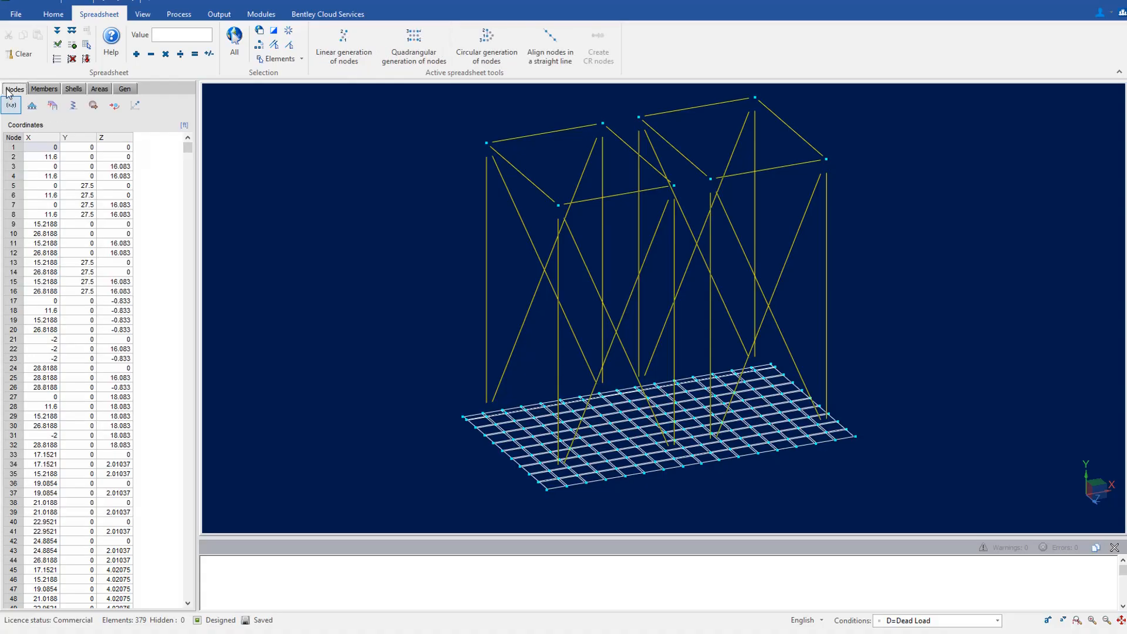
Try to assign the W 12X35 section to the corner column, member 1, and cancel the change.
{"action": "left_click", "coordinate": [487, 192]}
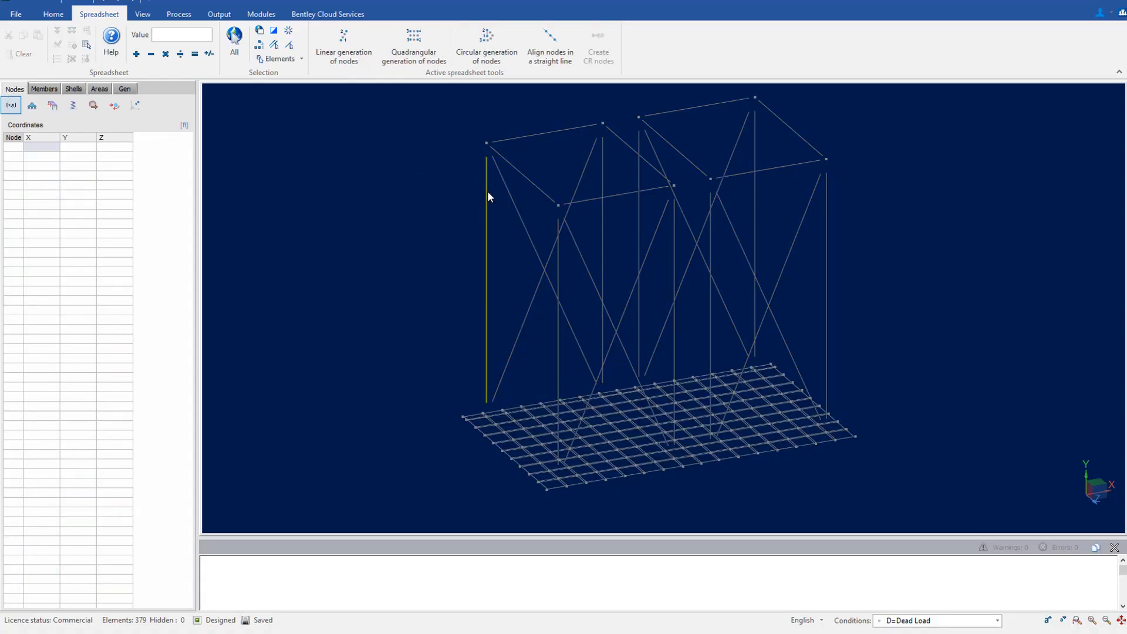
{"action": "left_click", "coordinate": [44, 90]}
{"action": "left_click", "coordinate": [32, 105]}
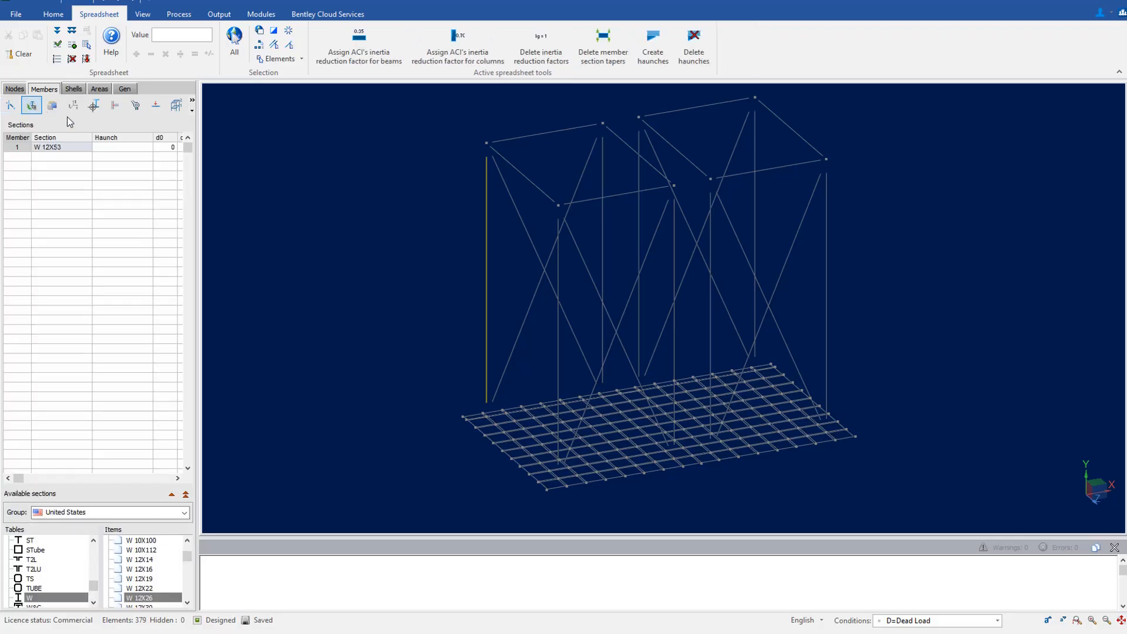
{"action": "left_click_drag", "start_coordinate": [111, 492], "coordinate": [125, 330]}
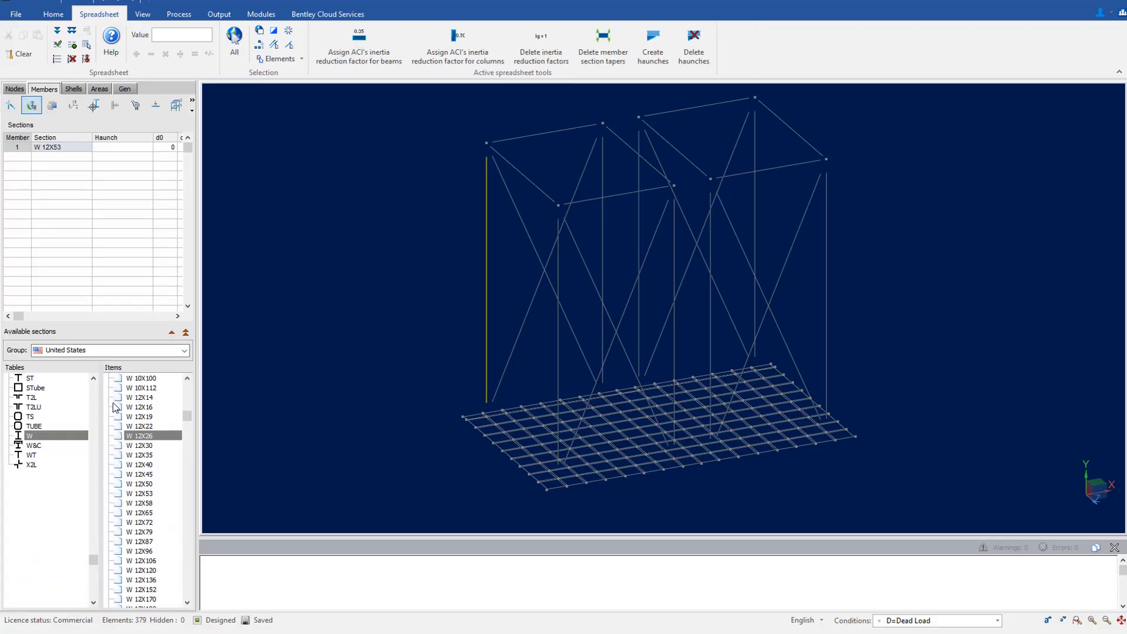
{"action": "double_click", "coordinate": [148, 456]}
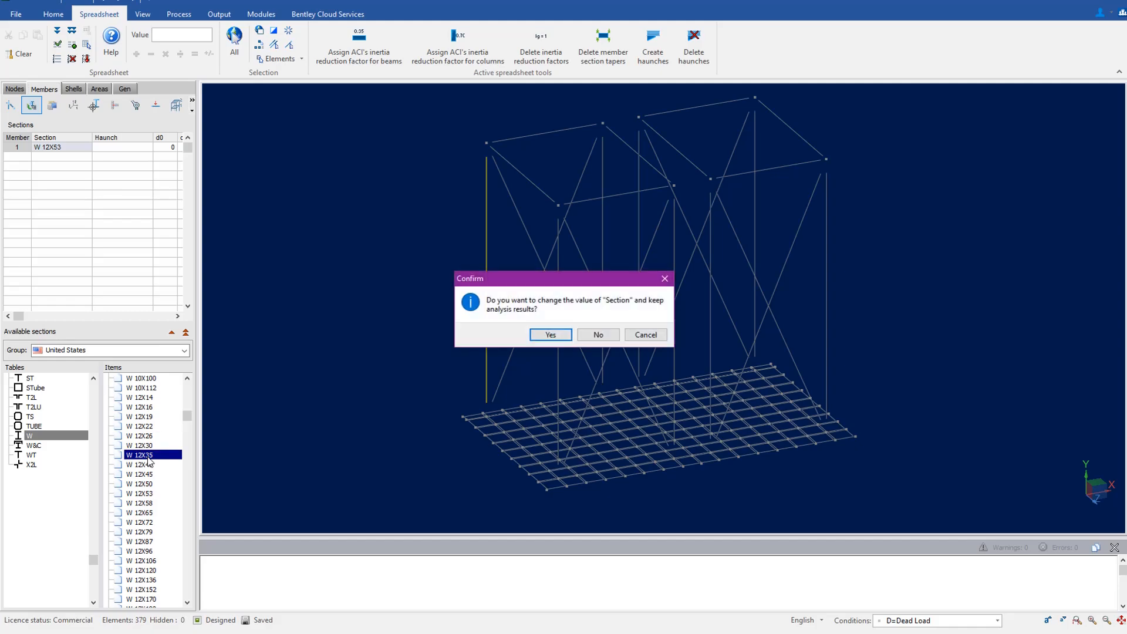
{"action": "left_click", "coordinate": [646, 335]}
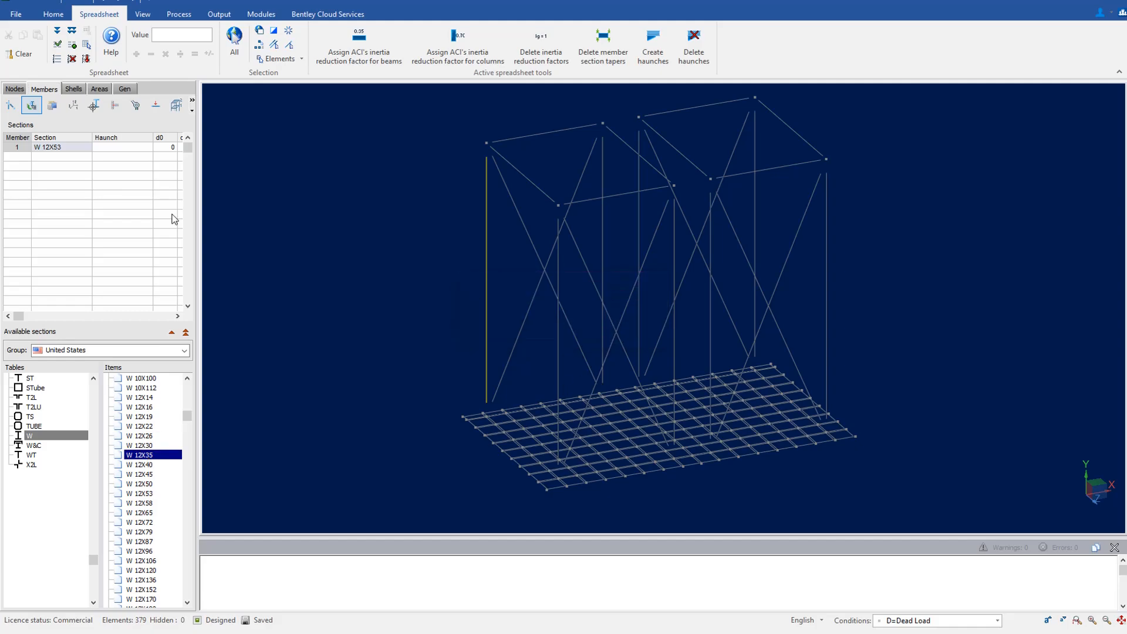
Try to assign the C 4-60 reinforced concrete material to the corner column and cancel the change.
{"action": "left_click", "coordinate": [52, 105]}
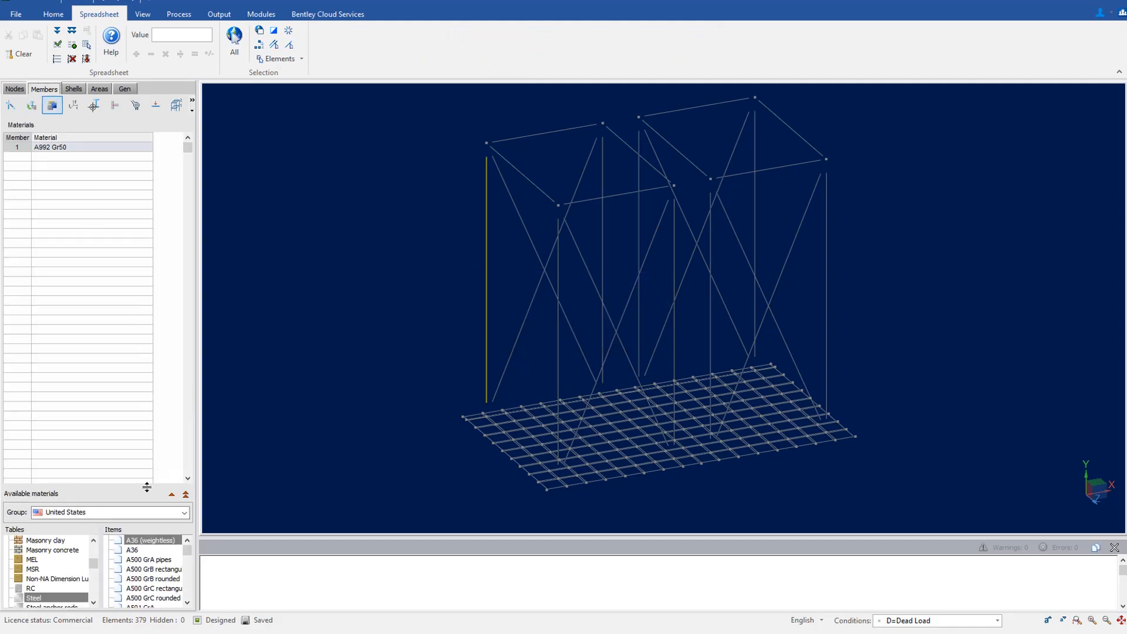
{"action": "left_click_drag", "start_coordinate": [147, 486], "coordinate": [159, 304]}
{"action": "left_click", "coordinate": [32, 398]}
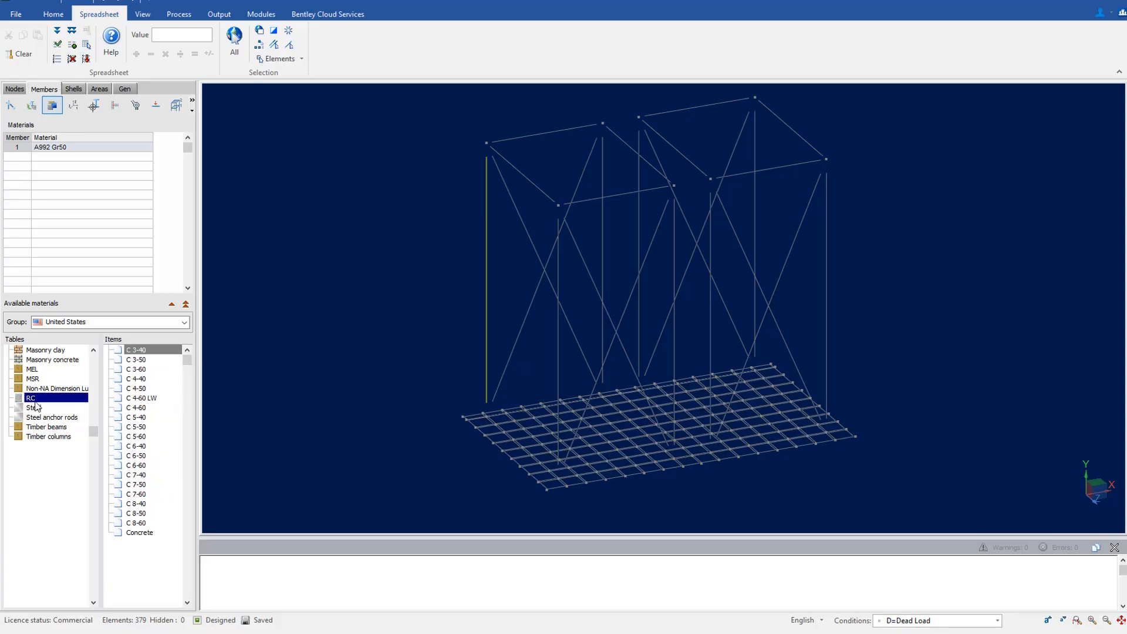
{"action": "left_click", "coordinate": [144, 408]}
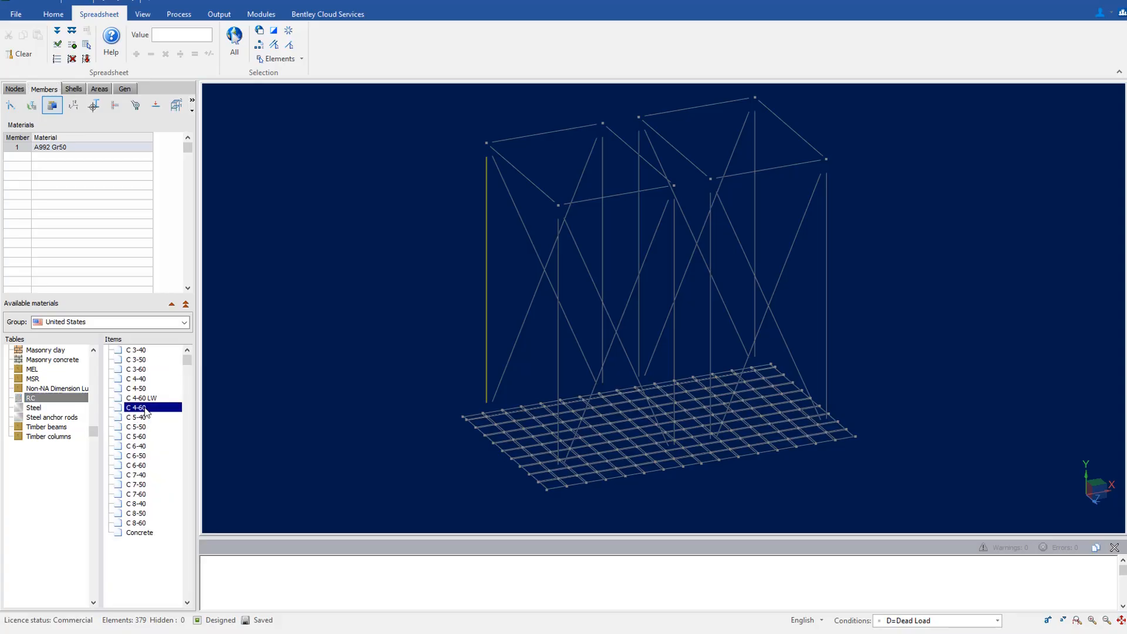
{"action": "double_click", "coordinate": [145, 409]}
{"action": "left_click", "coordinate": [633, 334]}
Select one shell near the mat's short edge and examine its thickness, material and local axis rotation.
{"action": "left_click", "coordinate": [72, 90]}
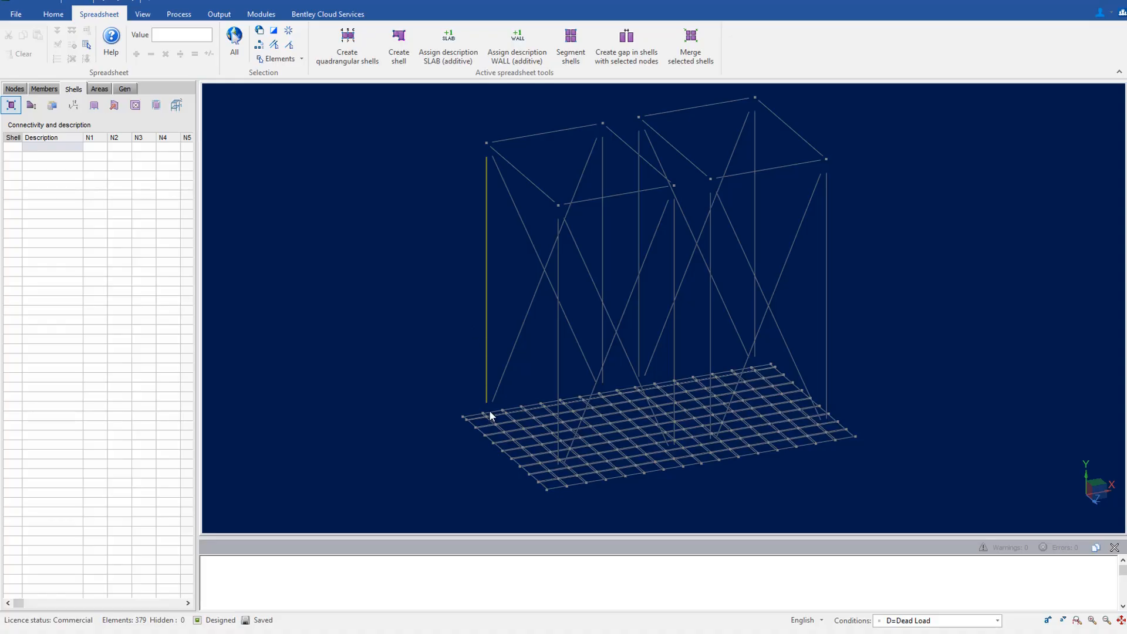
{"action": "left_click", "coordinate": [519, 449]}
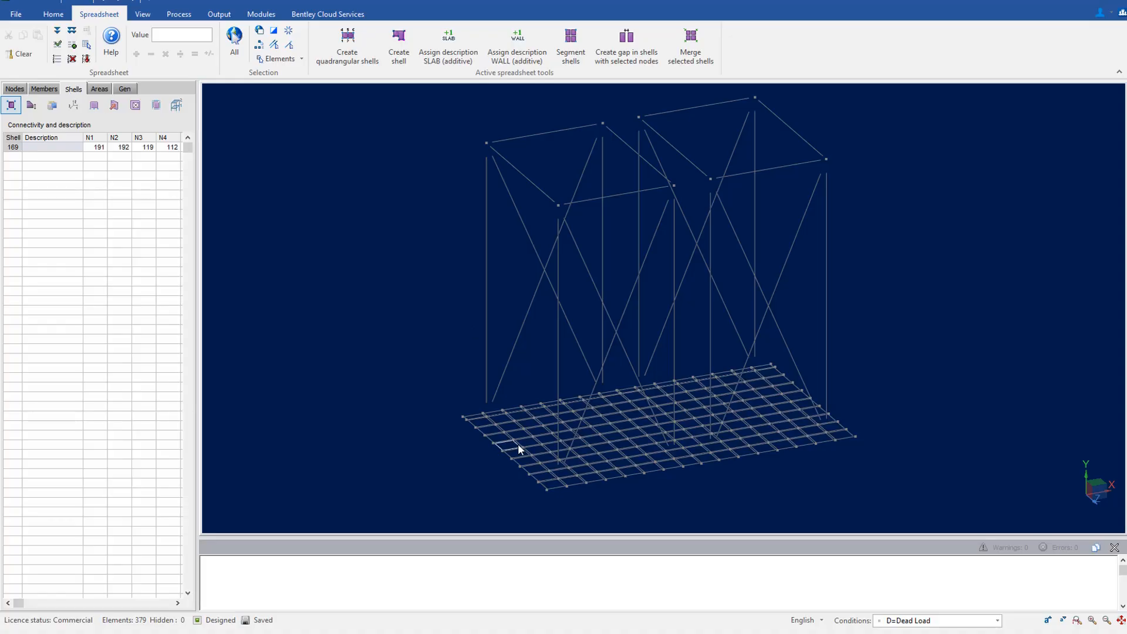
{"action": "left_click", "coordinate": [31, 105]}
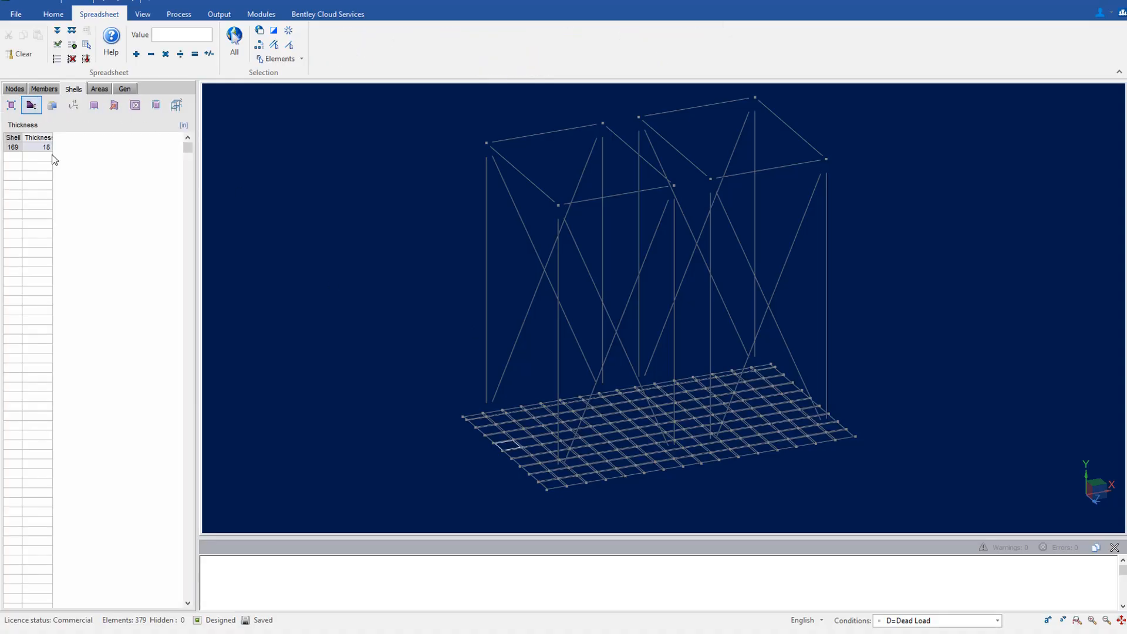
{"action": "left_click", "coordinate": [53, 105]}
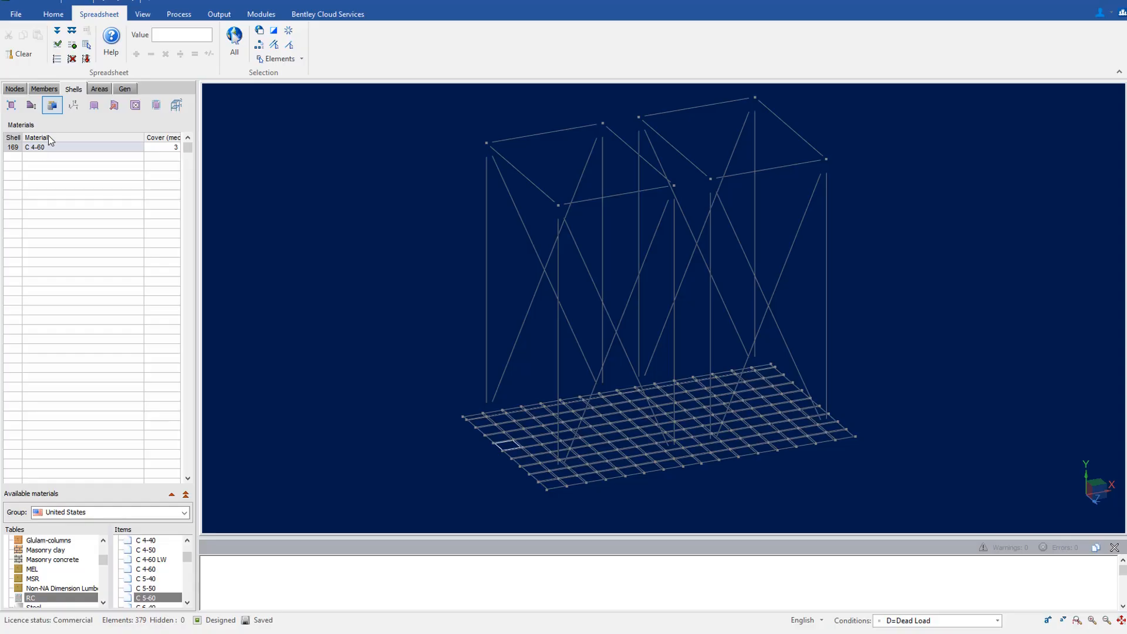
{"action": "left_click", "coordinate": [70, 108]}
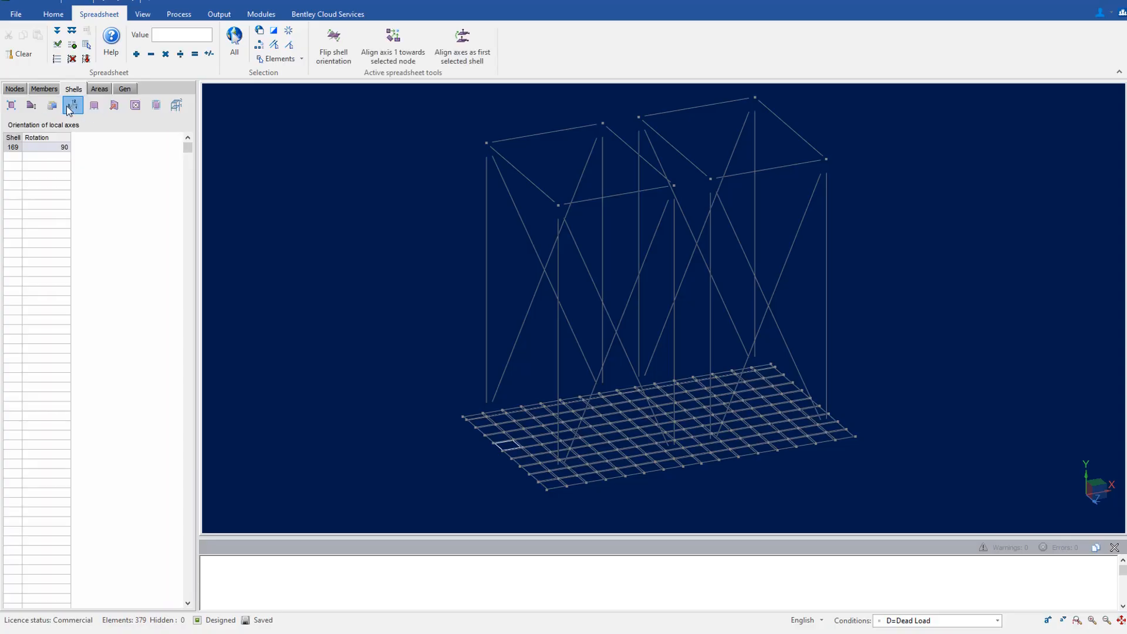
Show the local axes of the selected mat shell in the model view.
{"action": "left_click", "coordinate": [145, 17]}
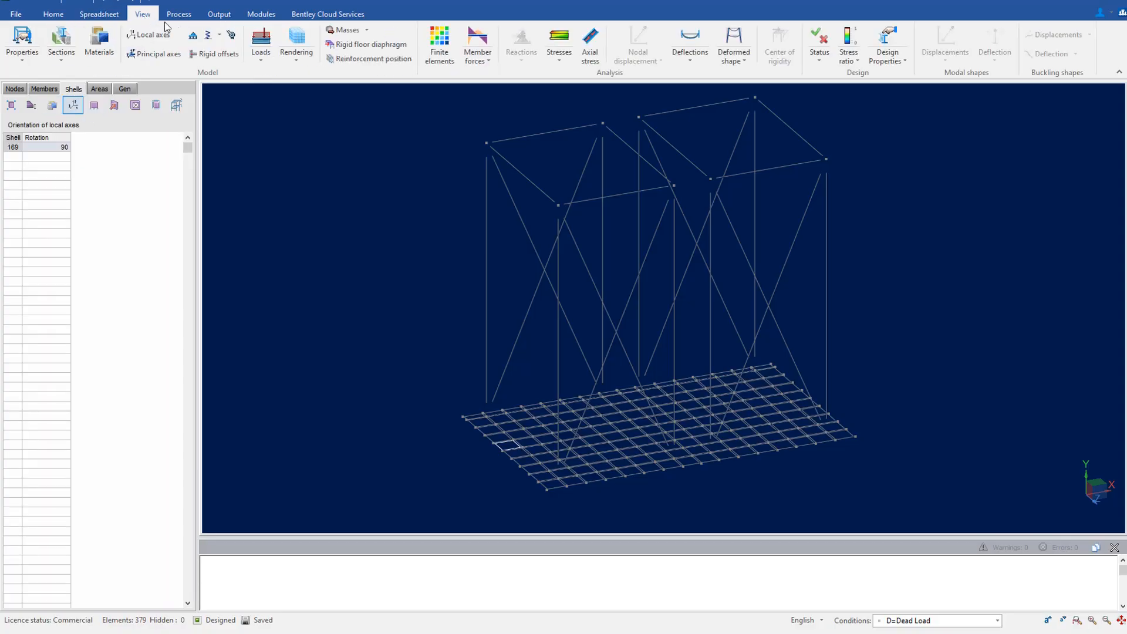
{"action": "left_click", "coordinate": [131, 38]}
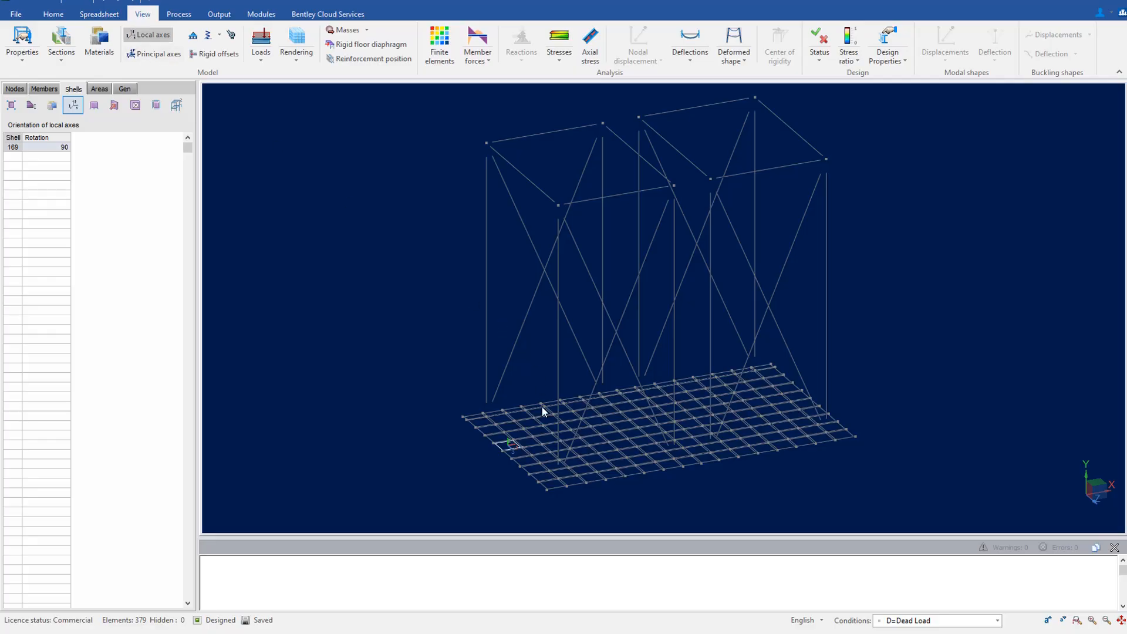
{"action": "scroll", "coordinate": [541, 408], "scroll_direction": "up", "scroll_amount": 4}
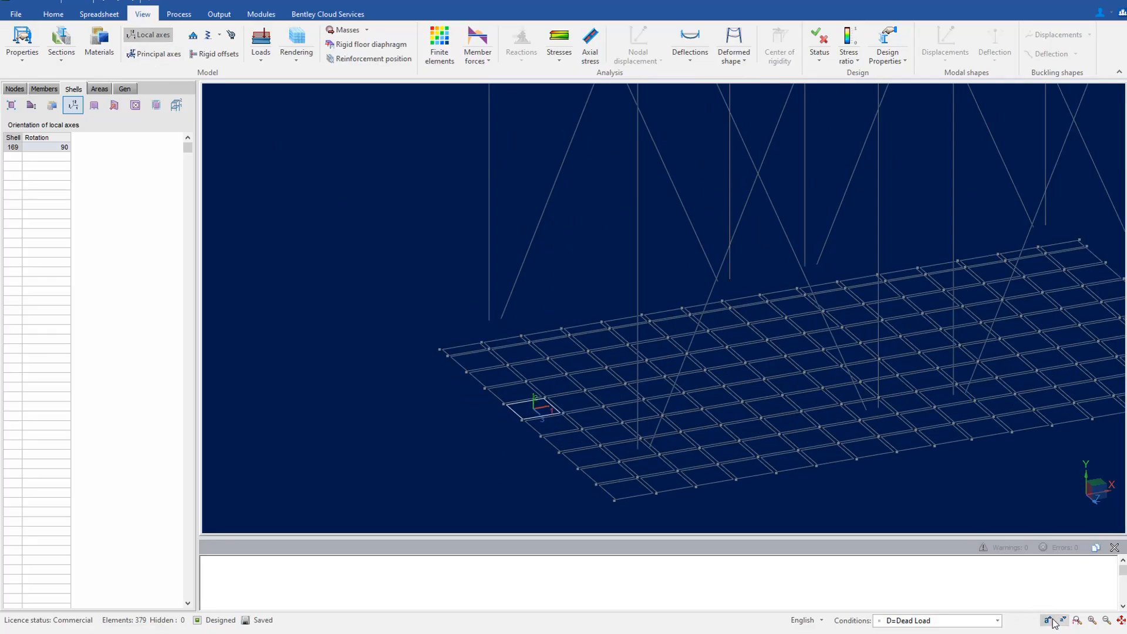
Examine the node coordinates of the mat's corner, and of a window selection covering most of the mat.
{"action": "left_click", "coordinate": [14, 89]}
{"action": "scroll", "coordinate": [581, 352], "scroll_direction": "down", "scroll_amount": 2}
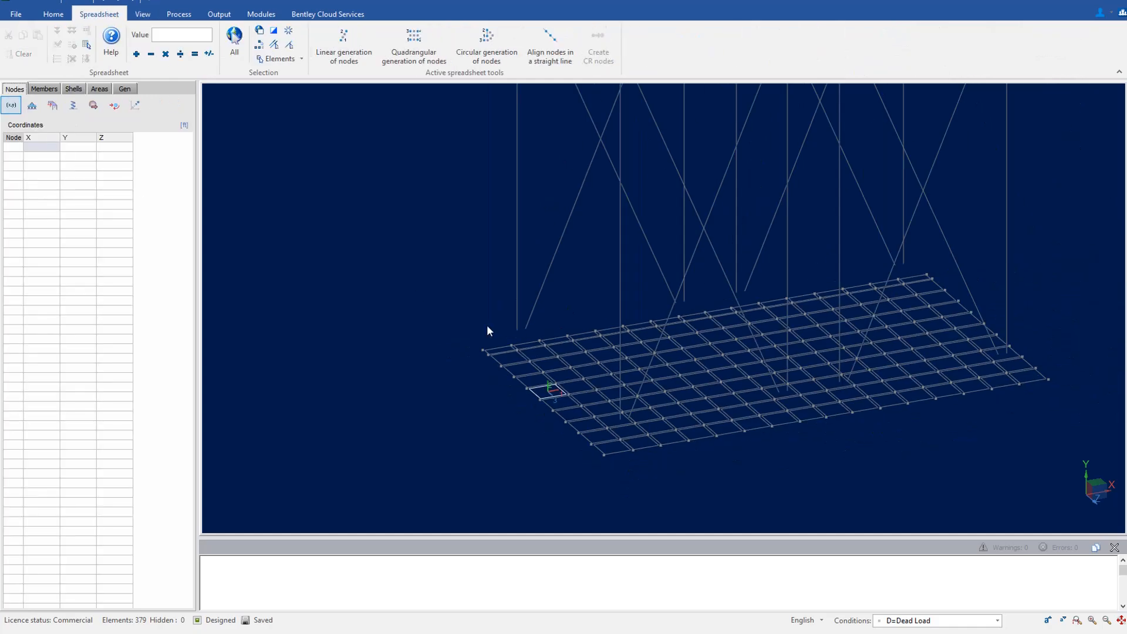
{"action": "left_click", "coordinate": [492, 361]}
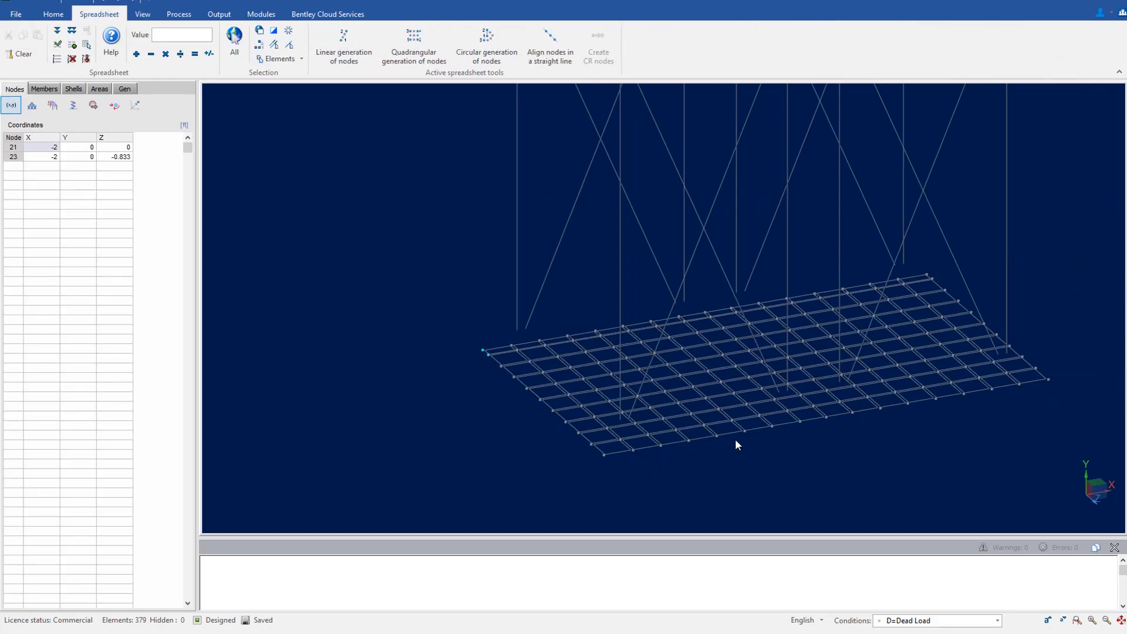
{"action": "left_click_drag", "start_coordinate": [735, 441], "coordinate": [779, 460]}
{"action": "left_click_drag", "start_coordinate": [453, 303], "coordinate": [972, 482]}
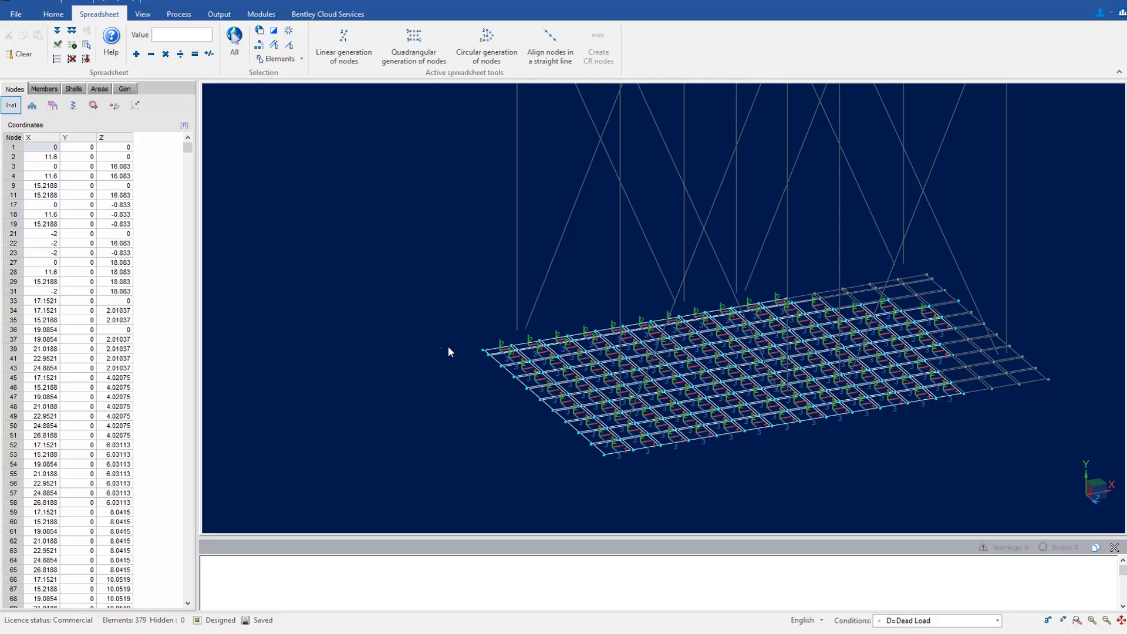
Select the corner column together with its top node and examine the column's local axes and node coordinates.
{"action": "scroll", "coordinate": [429, 387], "scroll_direction": "down", "scroll_amount": 2}
{"action": "middle_click_drag", "start_coordinate": [608, 300], "coordinate": [600, 406]}
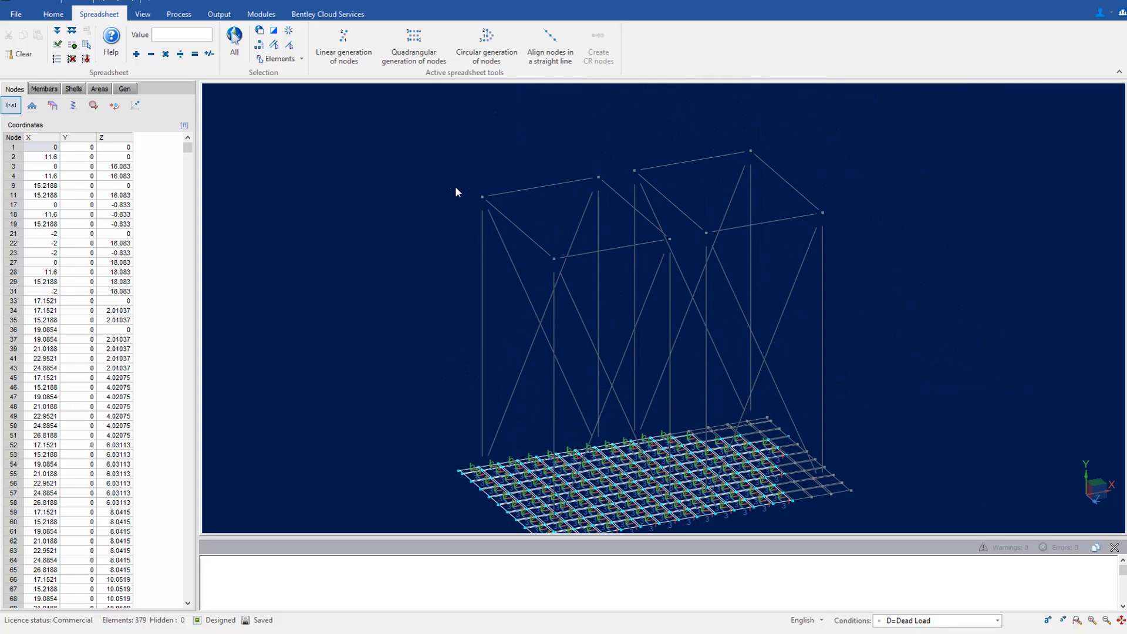
{"action": "left_click_drag", "start_coordinate": [456, 185], "coordinate": [511, 220]}
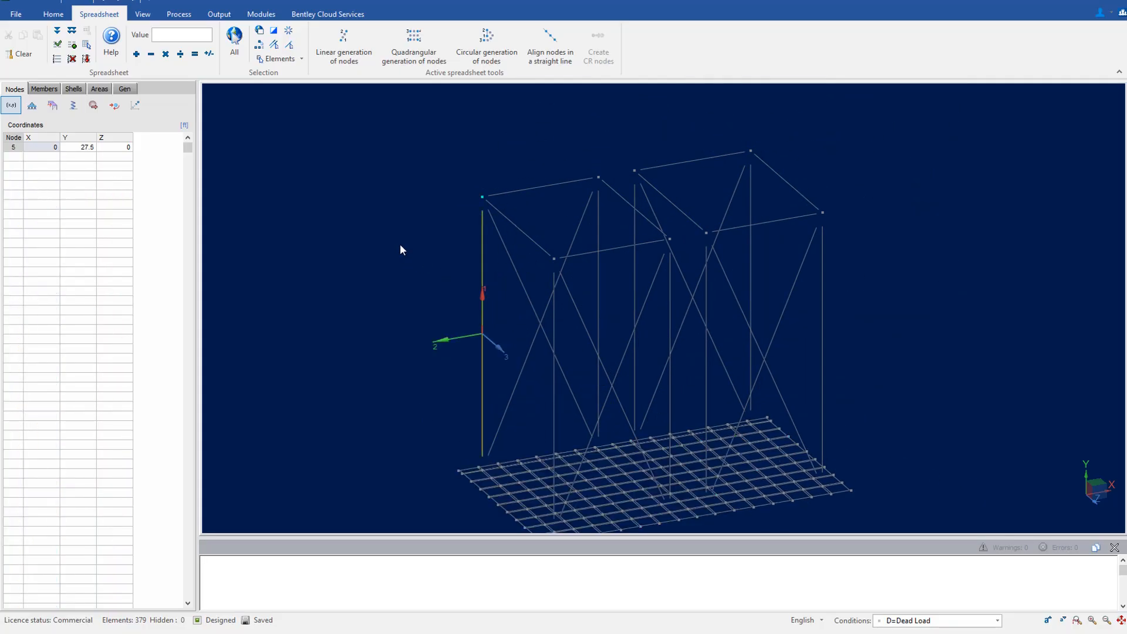
{"action": "middle_click_drag", "start_coordinate": [430, 292], "coordinate": [416, 238]}
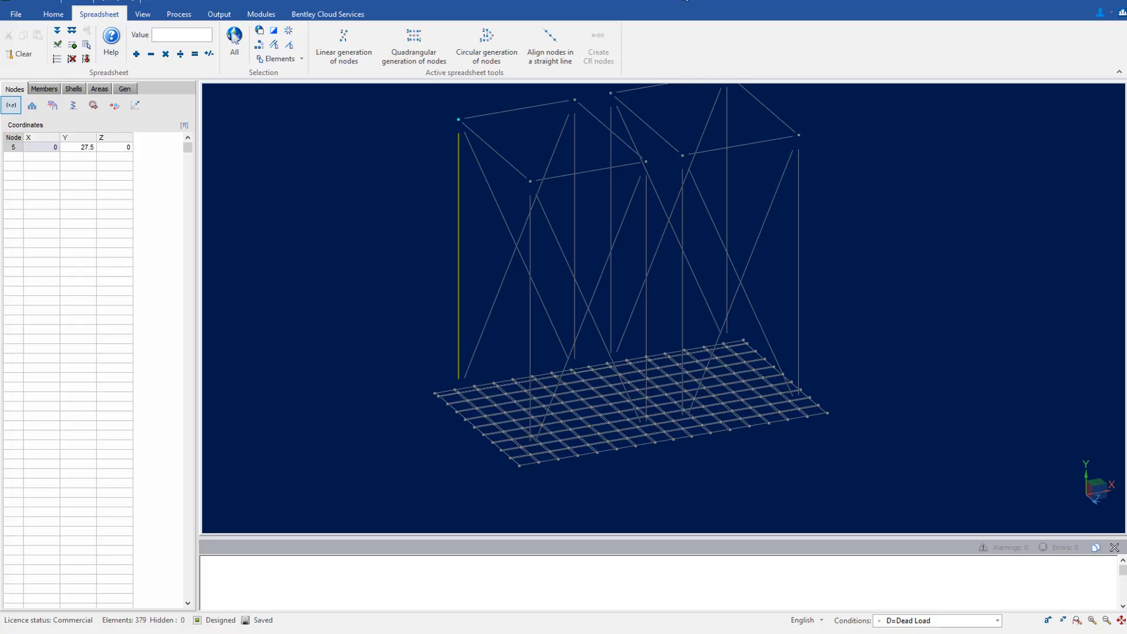
{"action": "left_click_drag", "start_coordinate": [676, 2], "coordinate": [679, 3]}
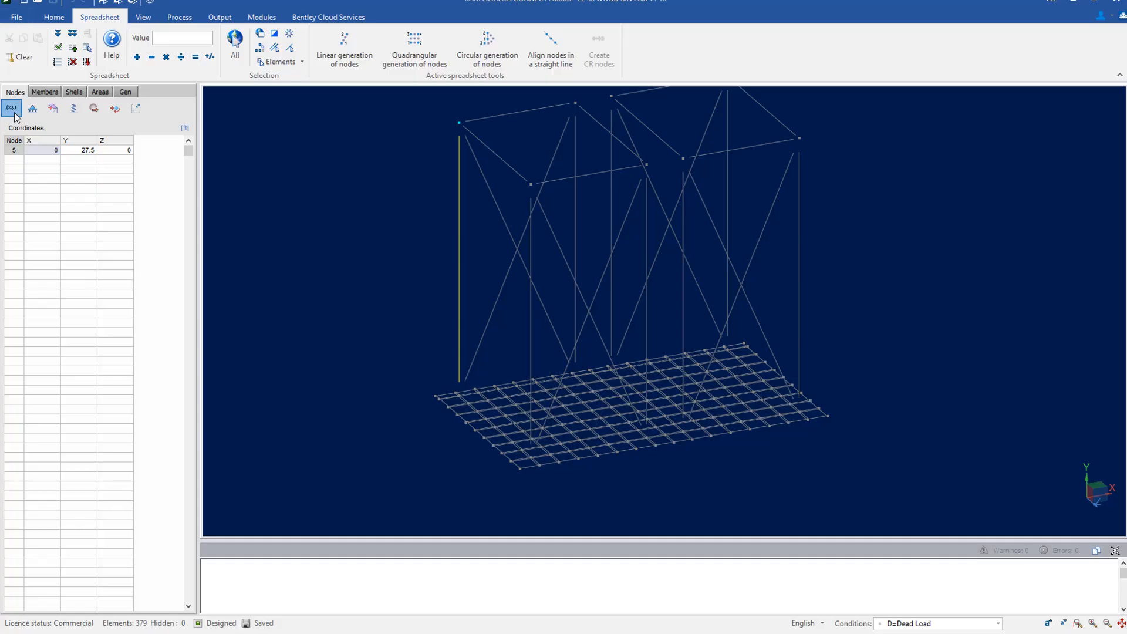
Select the whole mat, list its nodal restraints and show the restraint symbols in the model view.
{"action": "left_click", "coordinate": [32, 108]}
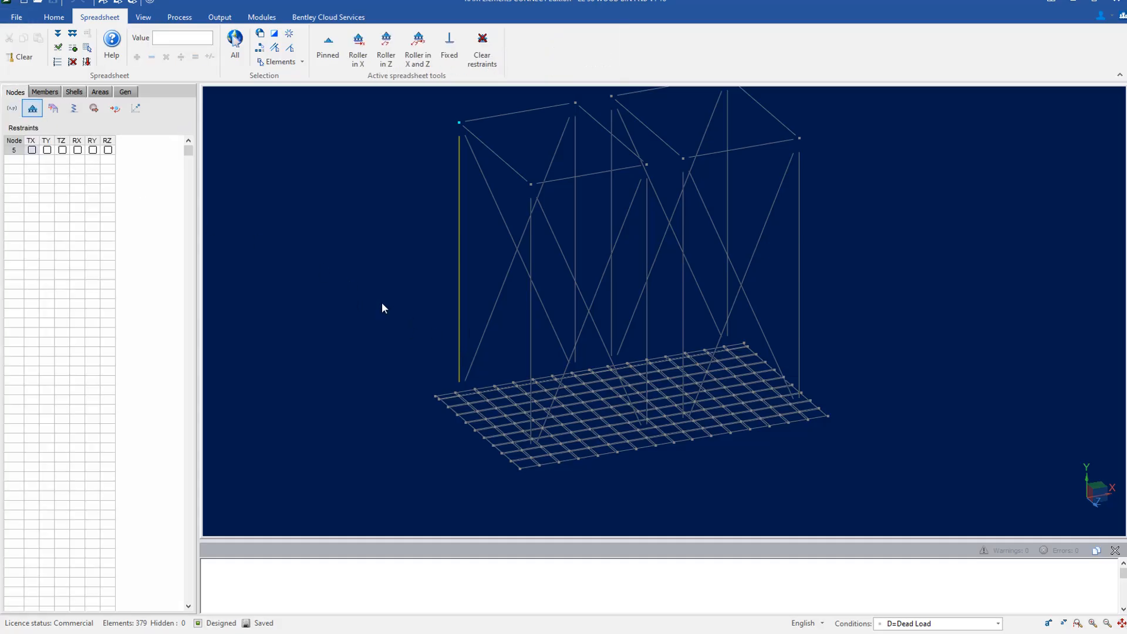
{"action": "left_click_drag", "start_coordinate": [355, 298], "coordinate": [881, 486]}
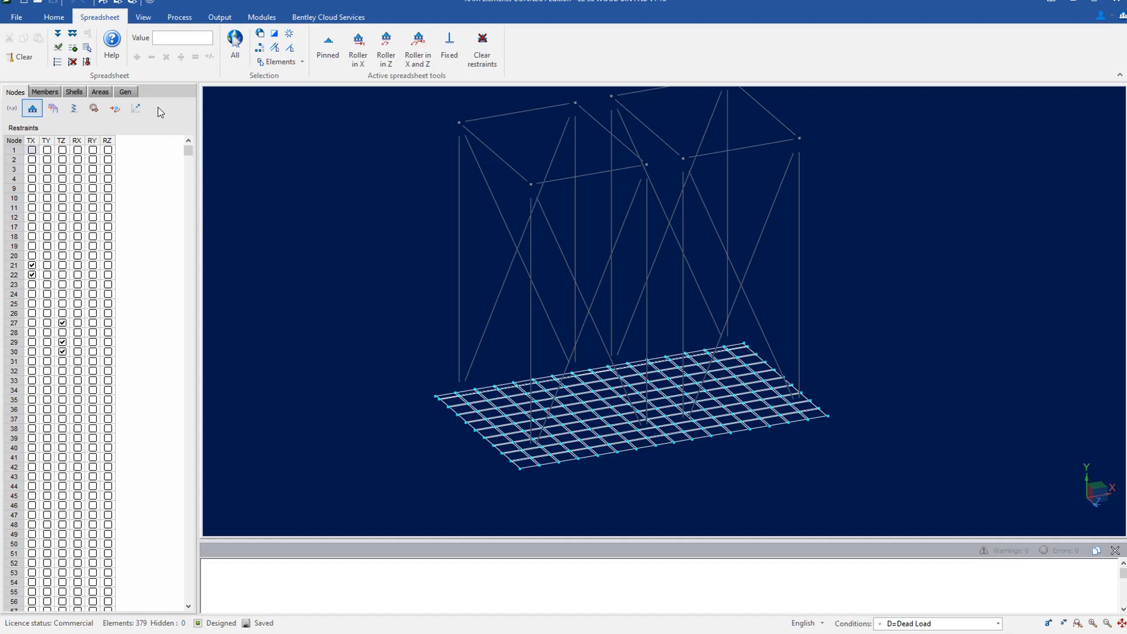
{"action": "left_click", "coordinate": [144, 17]}
{"action": "left_click", "coordinate": [194, 39]}
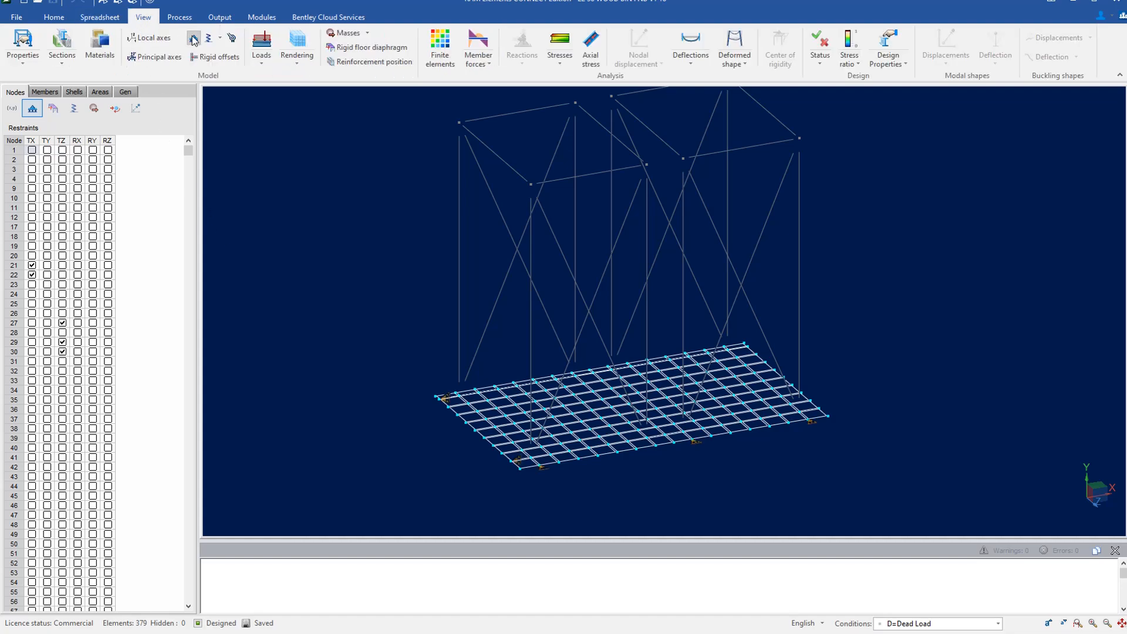
{"action": "scroll", "coordinate": [604, 475], "scroll_direction": "up", "scroll_amount": 2}
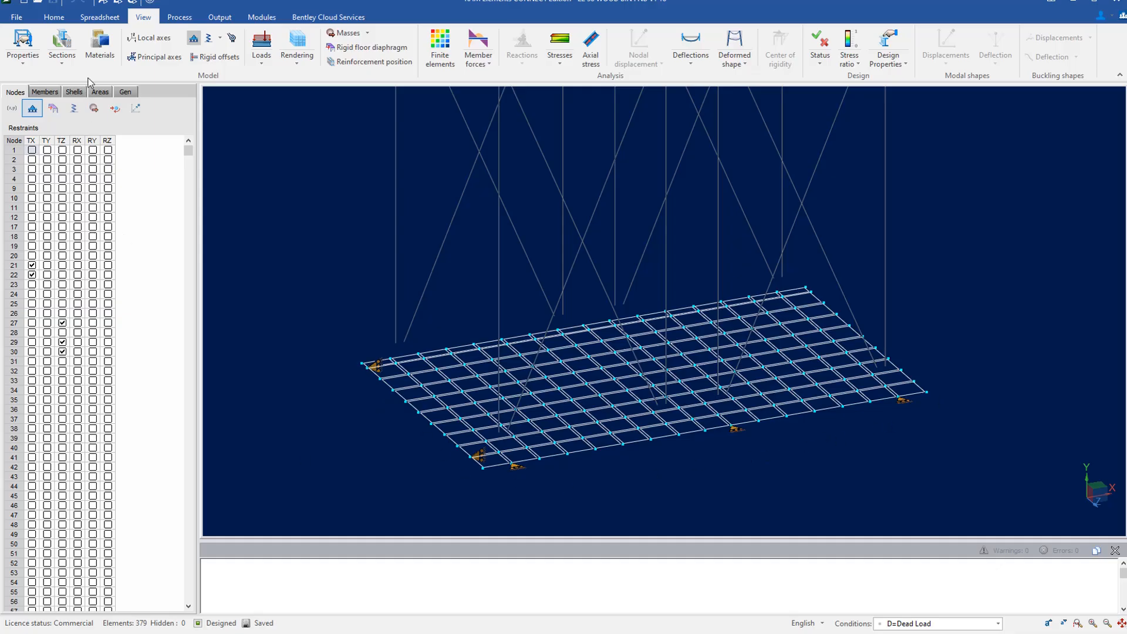
Show the Ty nodal springs in the model view and select two edge nodes of the mat to examine their springs.
{"action": "left_click", "coordinate": [213, 46]}
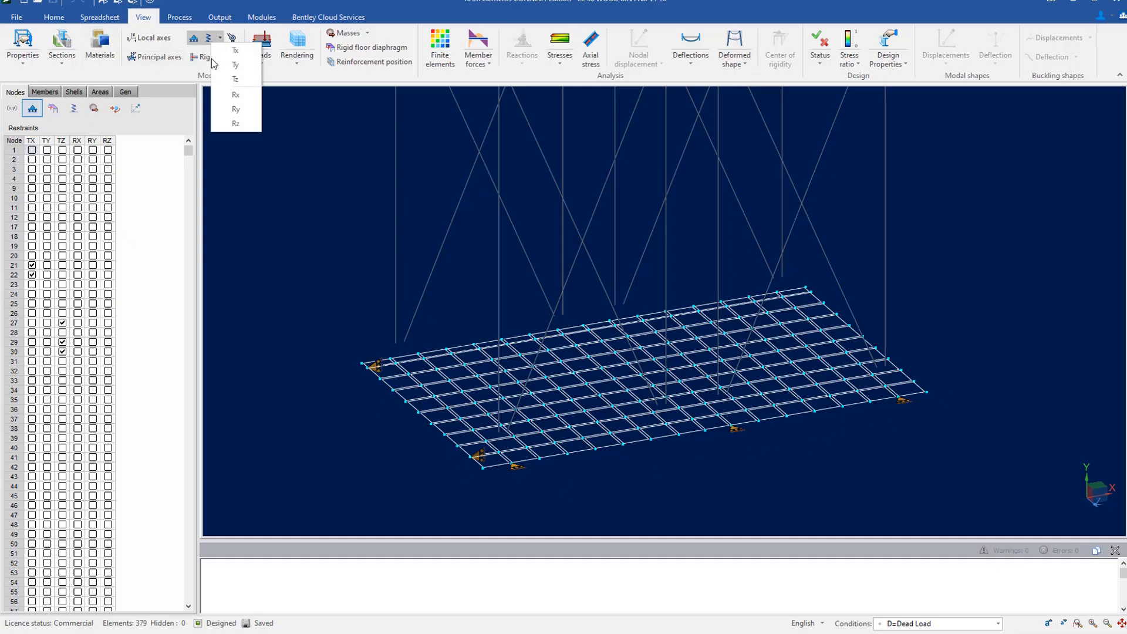
{"action": "left_click", "coordinate": [236, 65]}
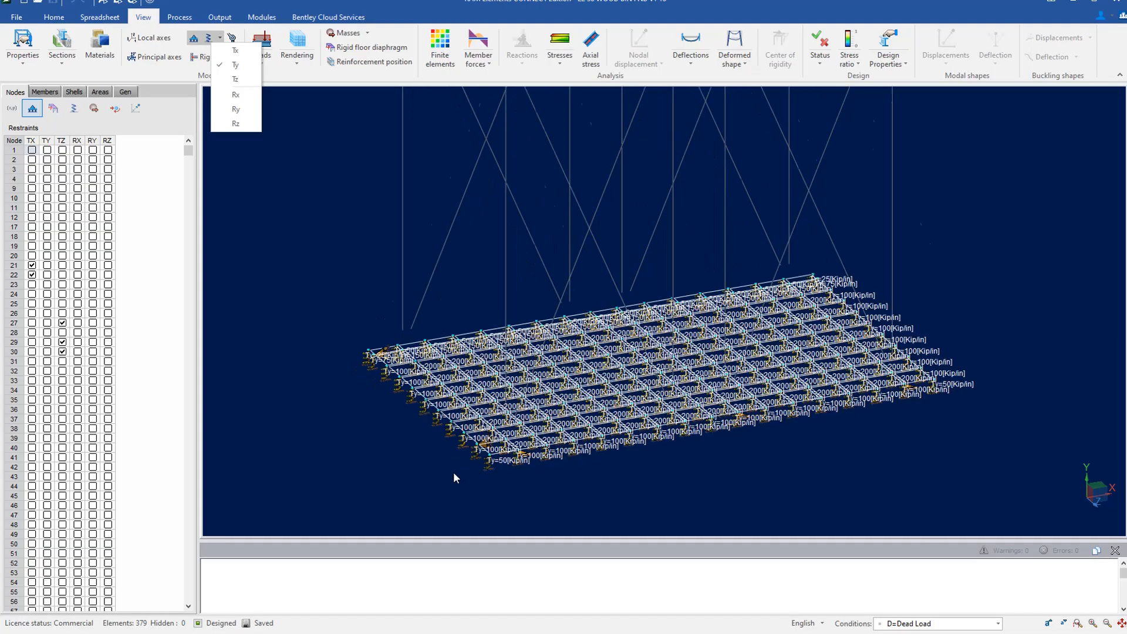
{"action": "scroll", "coordinate": [453, 472], "scroll_direction": "up", "scroll_amount": 3}
{"action": "left_click", "coordinate": [452, 397]}
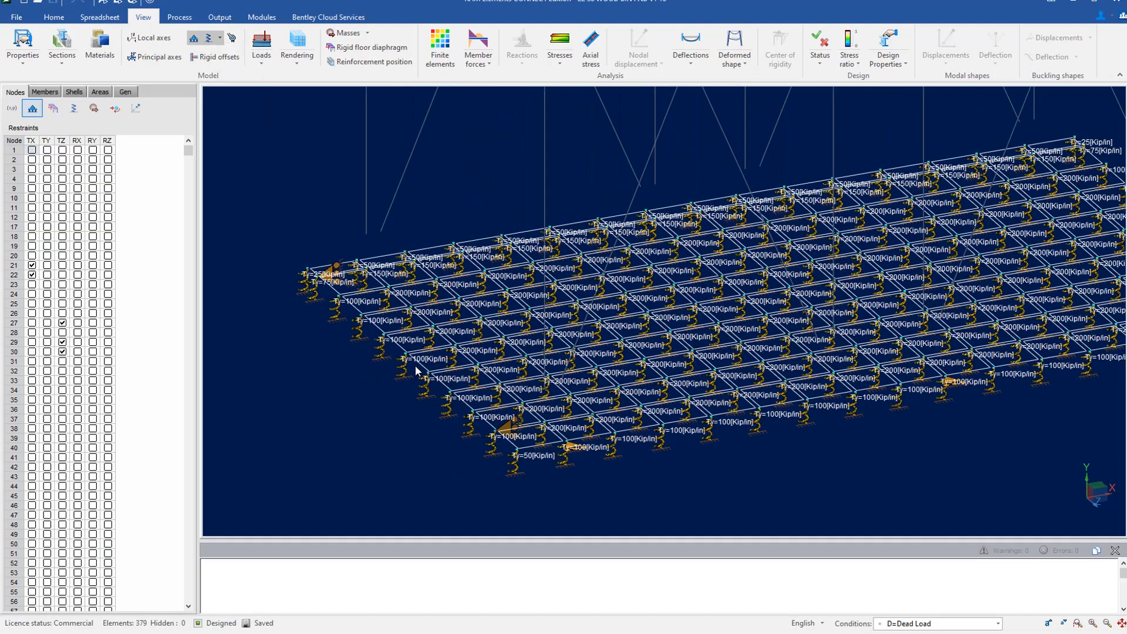
{"action": "left_click_drag", "start_coordinate": [414, 365], "coordinate": [458, 399]}
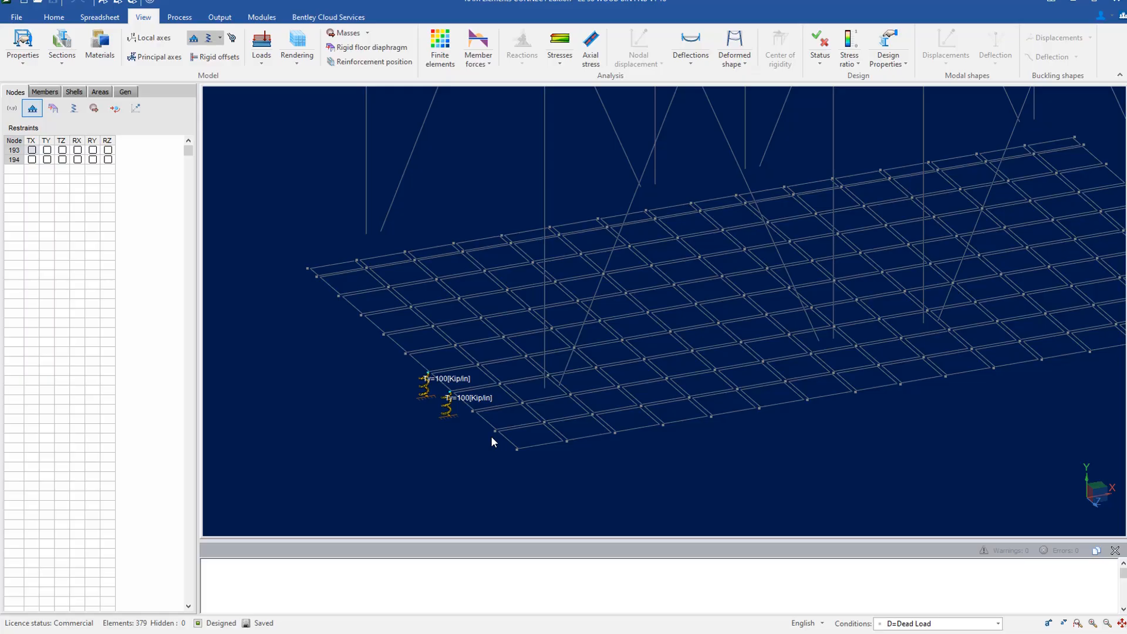
{"action": "scroll", "coordinate": [477, 442], "scroll_direction": "down", "scroll_amount": 3}
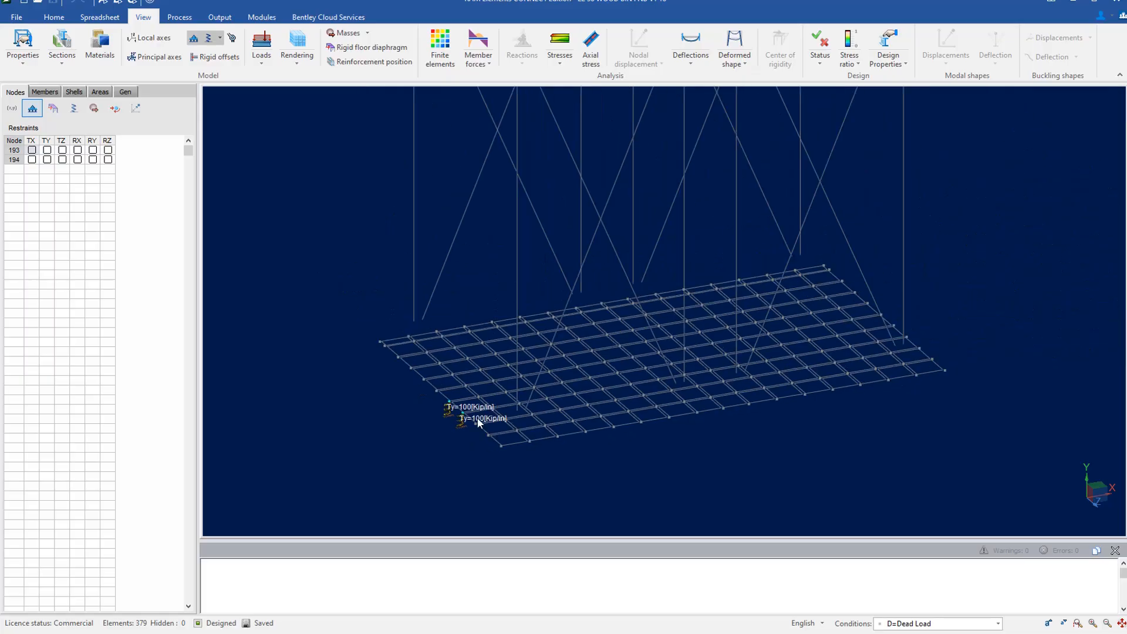
Show the member hinge symbols in the model view and select most of the frame's columns and braces to examine them.
{"action": "middle_click_drag", "start_coordinate": [464, 331], "coordinate": [422, 396]}
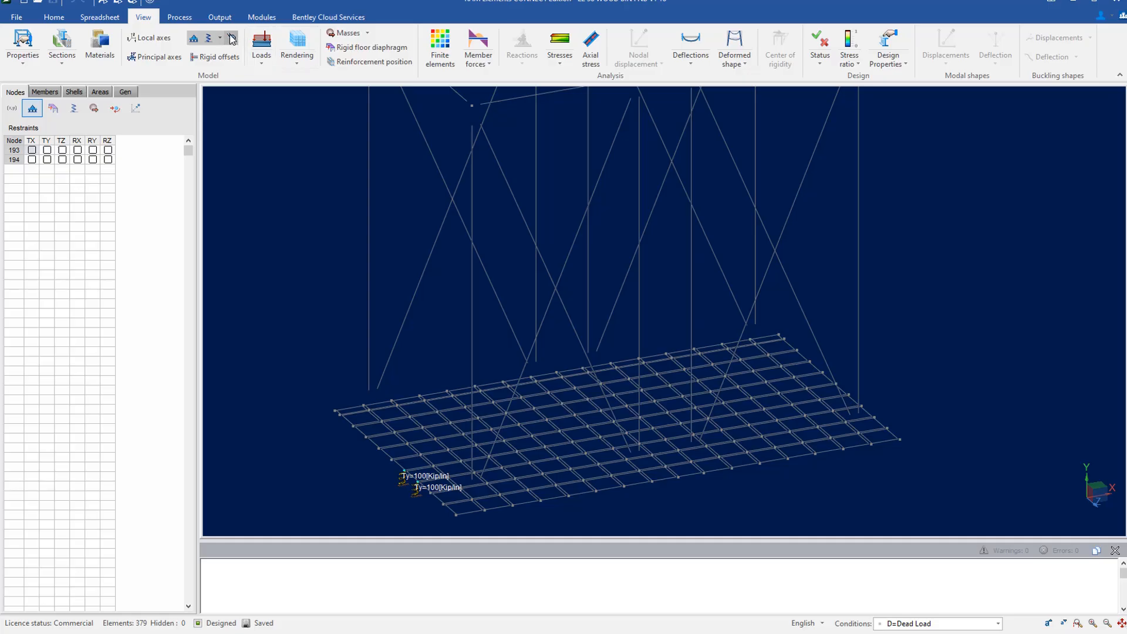
{"action": "scroll", "coordinate": [508, 344], "scroll_direction": "down", "scroll_amount": 1}
{"action": "left_click", "coordinate": [557, 236]}
{"action": "middle_click_drag", "start_coordinate": [575, 216], "coordinate": [455, 271]}
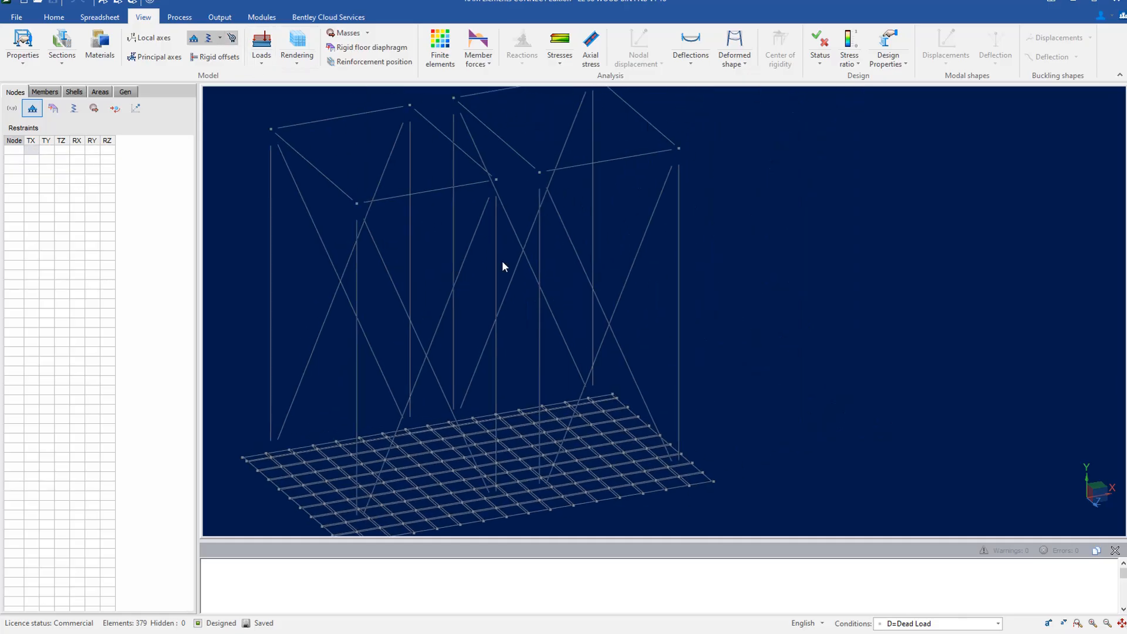
{"action": "middle_click_drag", "start_coordinate": [364, 249], "coordinate": [476, 264]}
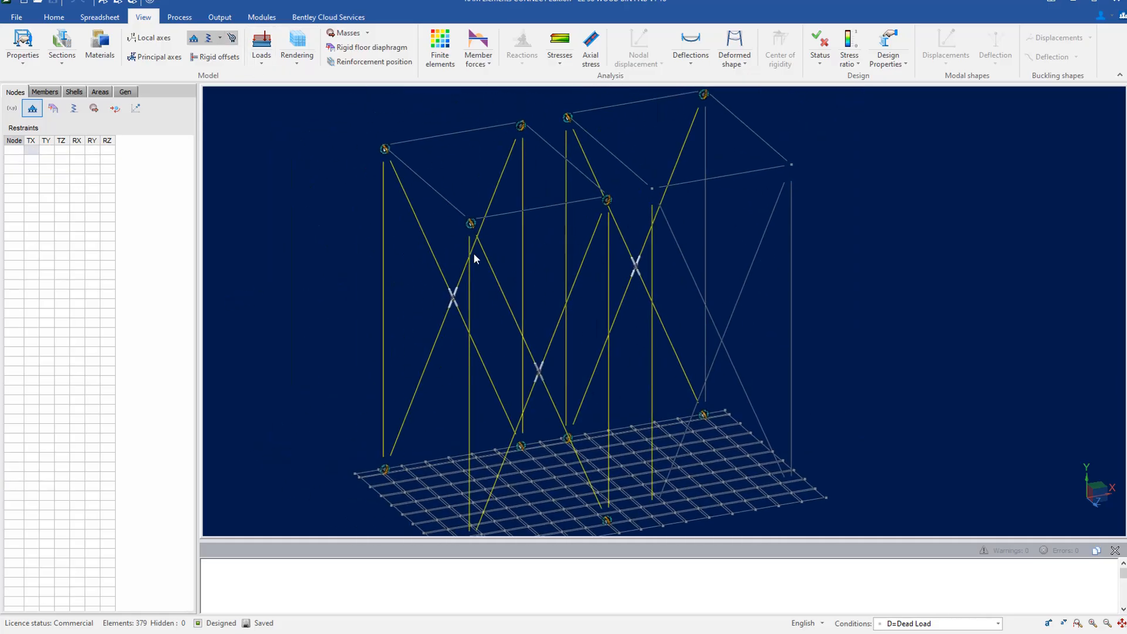
Select a top beam, columns and crossing braces of the frame in turn and compare their hinge symbols.
{"action": "left_click", "coordinate": [435, 193]}
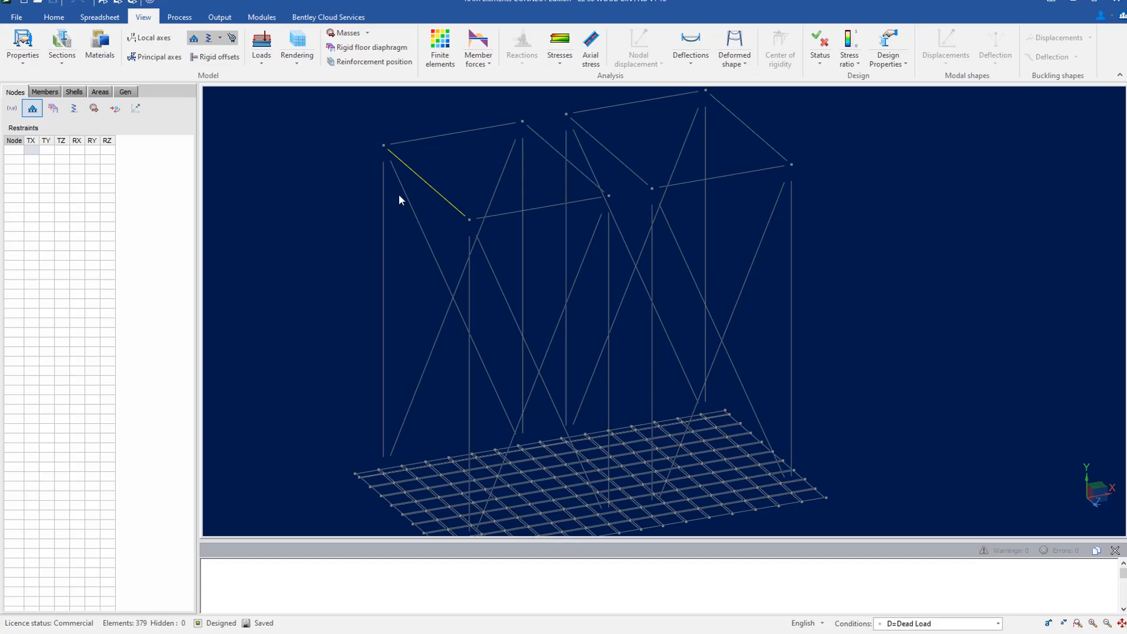
{"action": "left_click", "coordinate": [470, 296]}
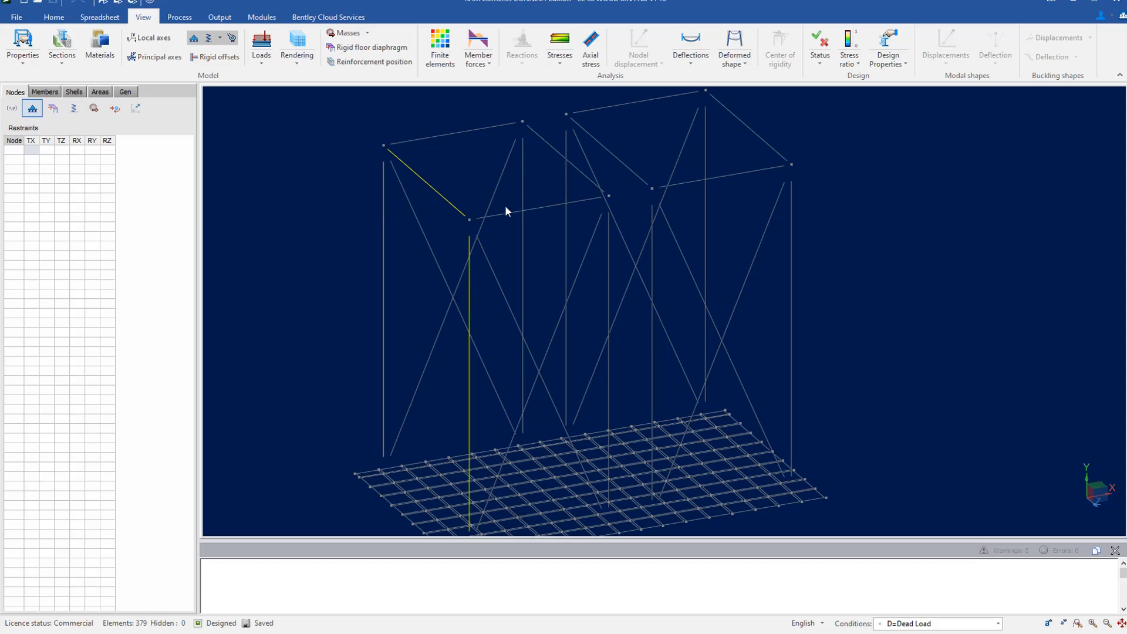
{"action": "left_click", "coordinate": [499, 289]}
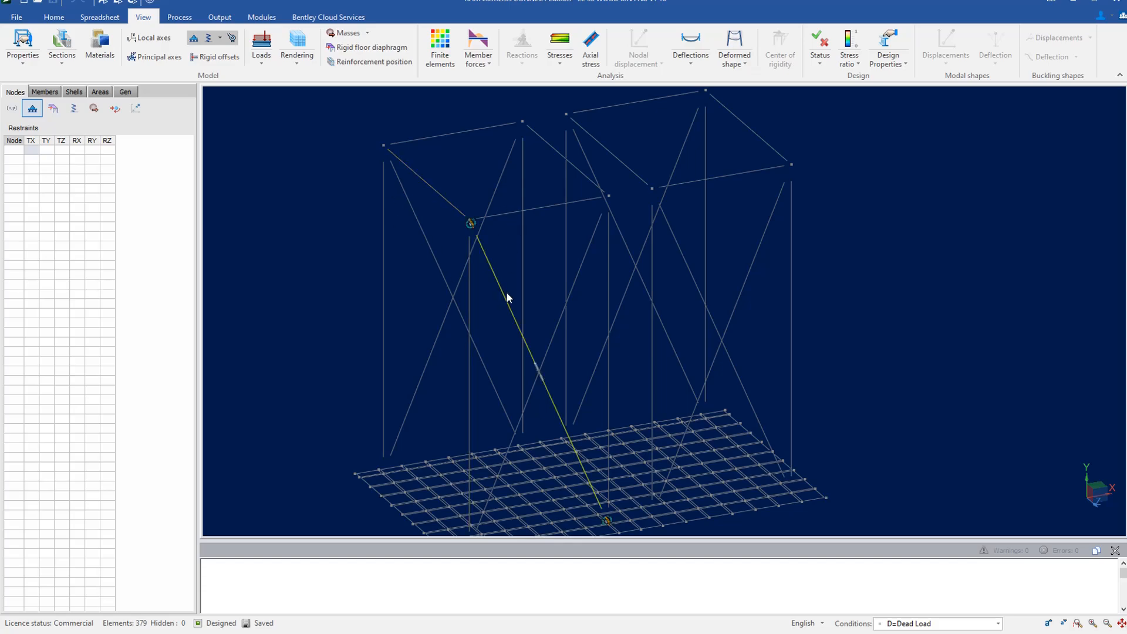
{"action": "left_click", "coordinate": [557, 320]}
{"action": "left_click", "coordinate": [540, 213]}
{"action": "scroll", "coordinate": [540, 276], "scroll_direction": "up", "scroll_amount": 3}
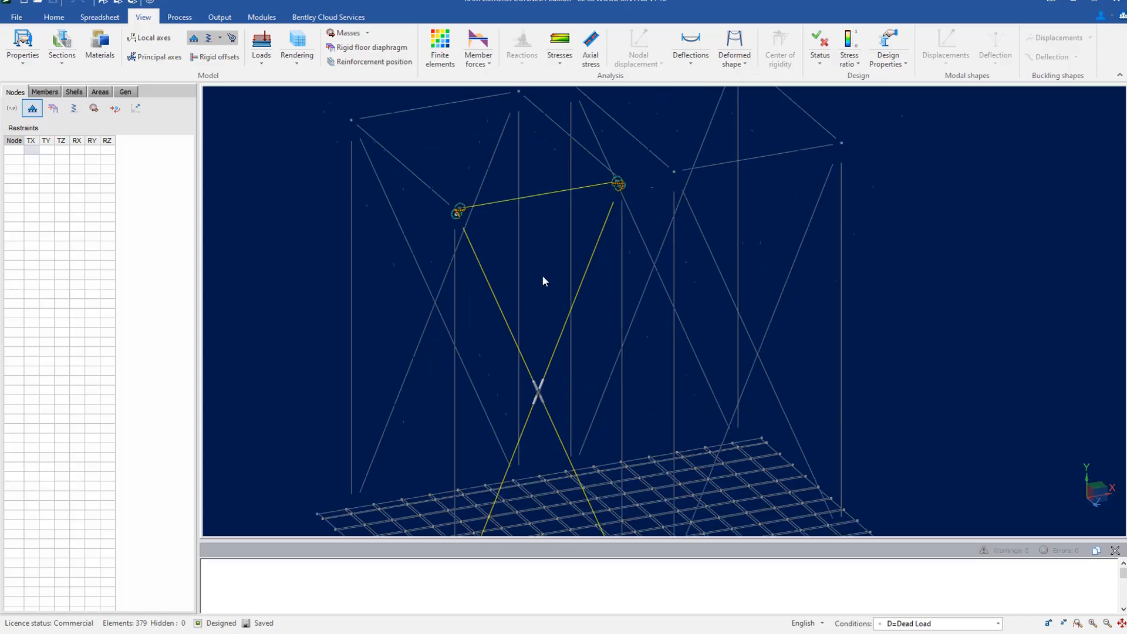
{"action": "middle_click_drag", "start_coordinate": [553, 421], "coordinate": [557, 405]}
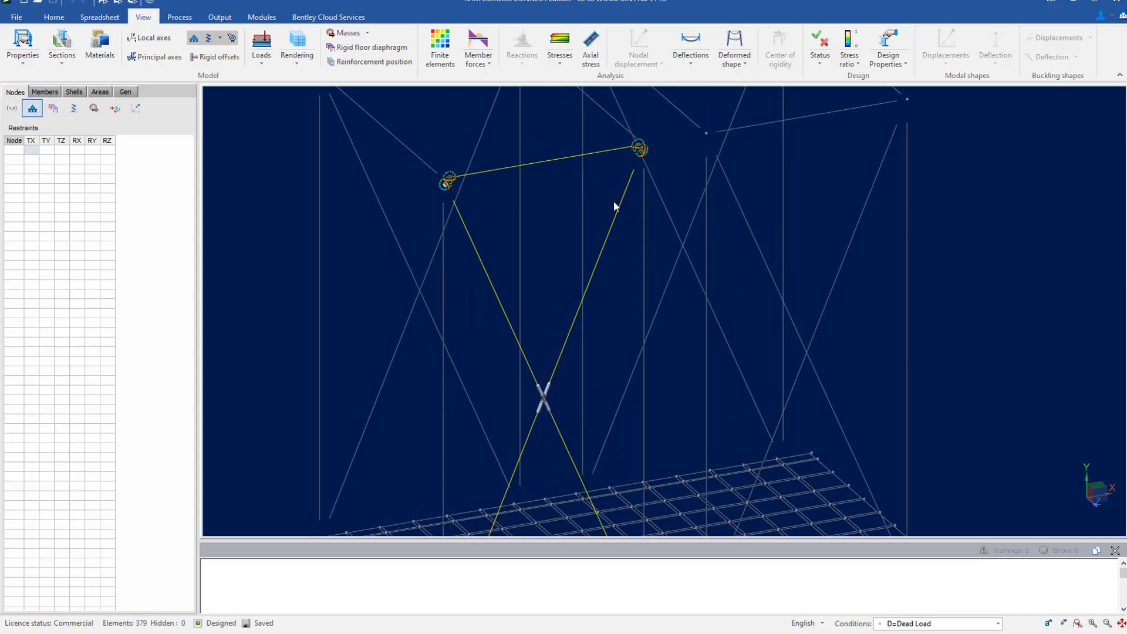
Select the first bay's front top beam together with one crossing brace and examine their axial rigidity and releases in the member hinge data.
{"action": "left_click", "coordinate": [563, 164]}
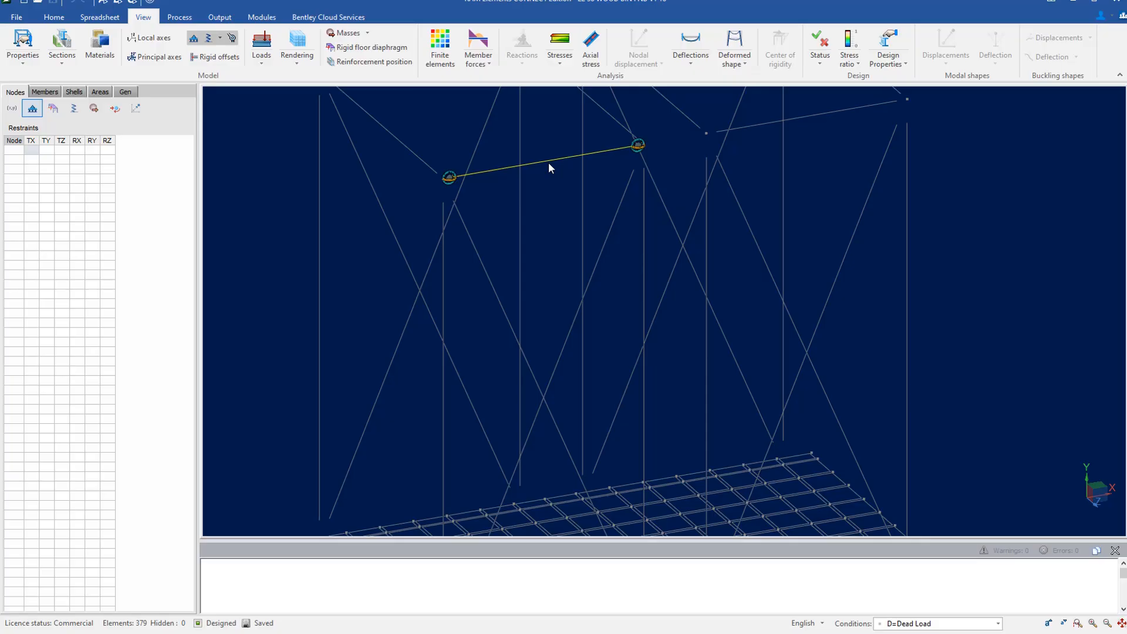
{"action": "left_click", "coordinate": [553, 370], "text": "ctrl"}
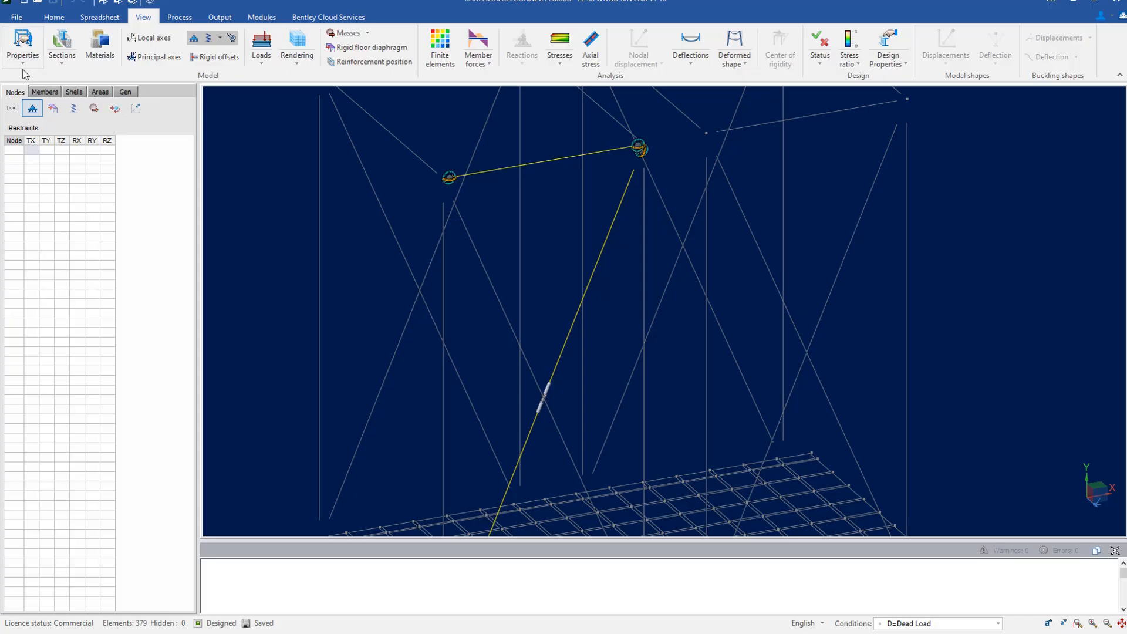
{"action": "left_click", "coordinate": [49, 94]}
{"action": "left_click", "coordinate": [135, 108]}
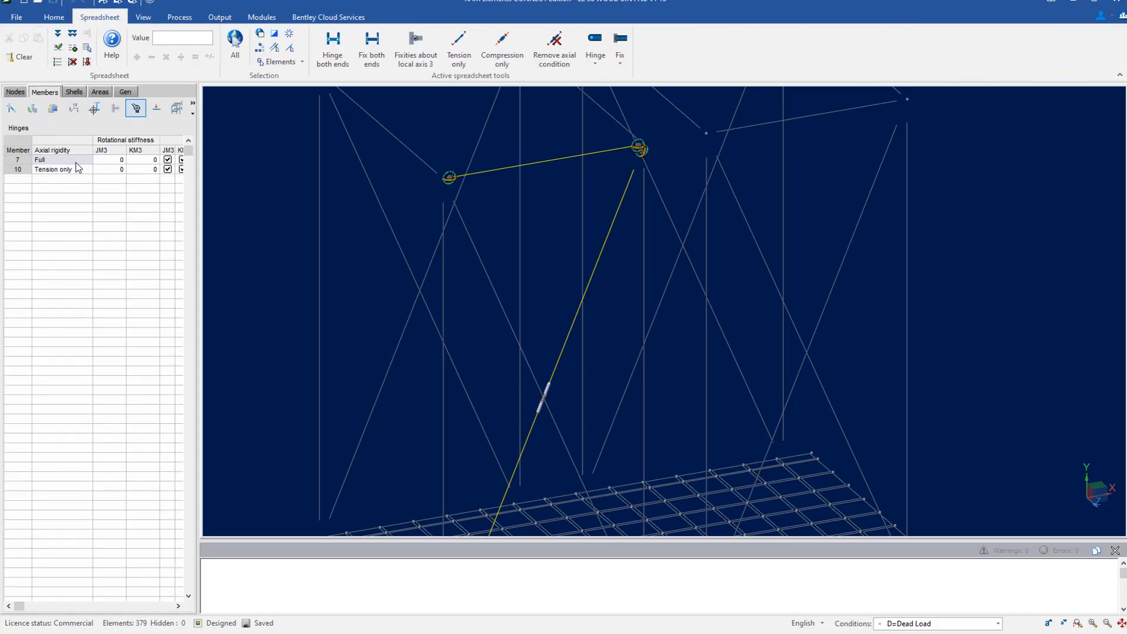
{"action": "left_click_drag", "start_coordinate": [198, 194], "coordinate": [272, 206]}
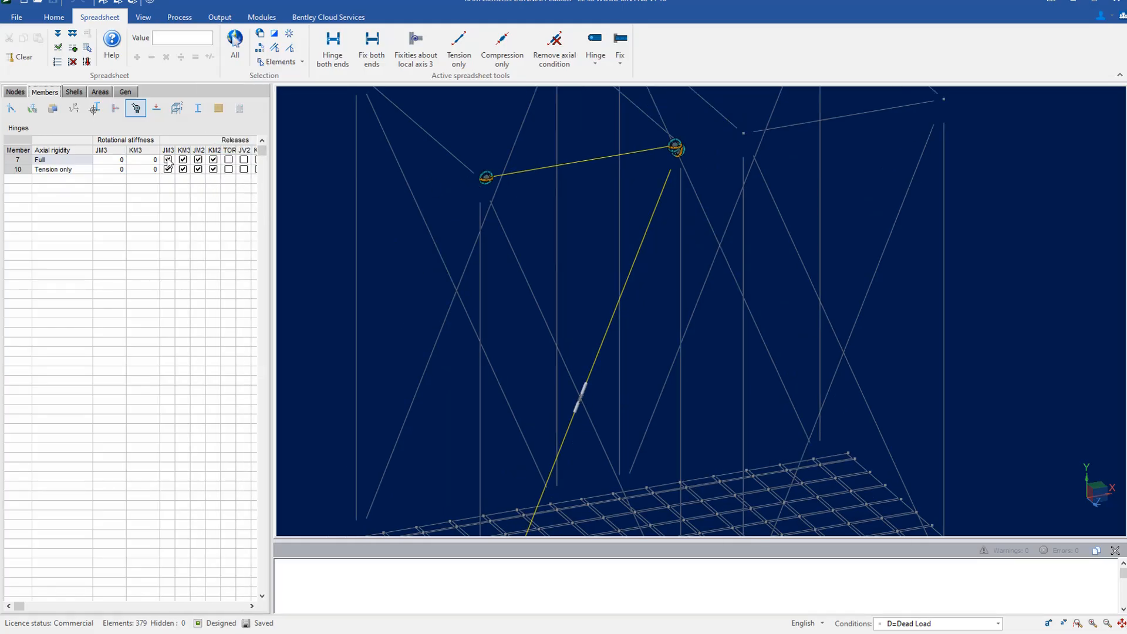
Review the node data categories for restraints, rigid diaphragms, springs and masses, and list the nodal forces and moments of the whole model.
{"action": "left_click", "coordinate": [15, 92]}
{"action": "left_click", "coordinate": [31, 108]}
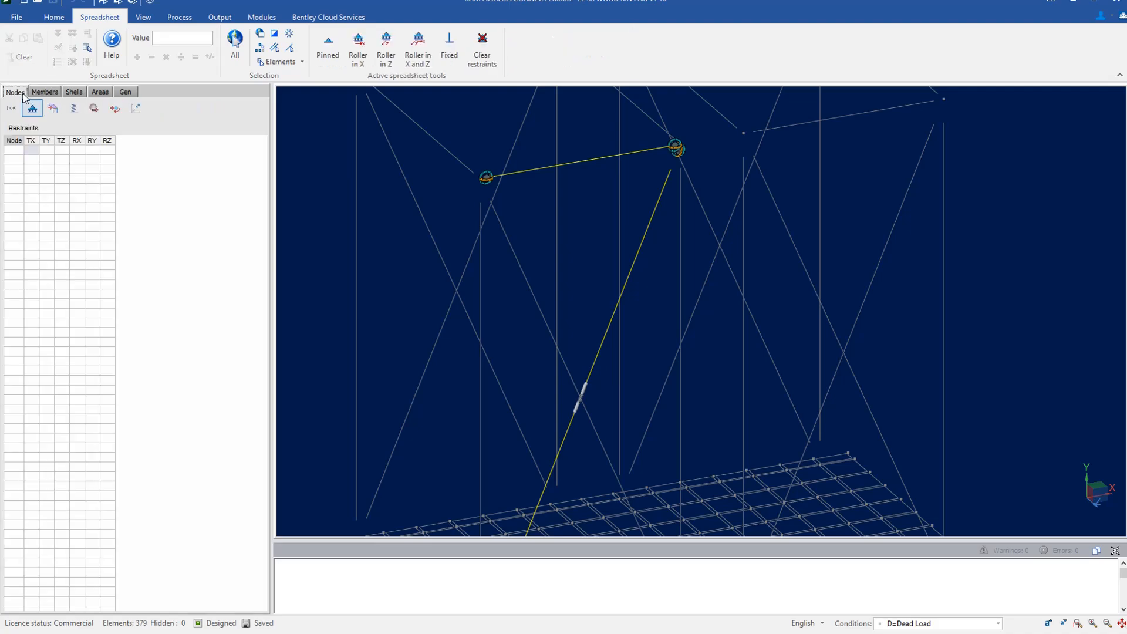
{"action": "left_click", "coordinate": [51, 110]}
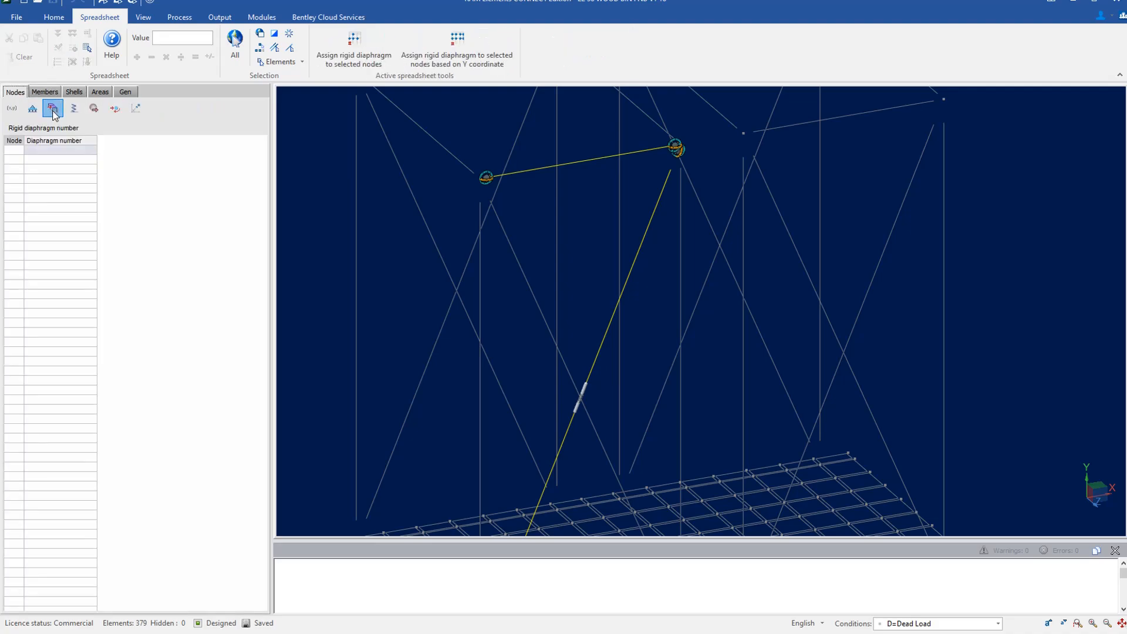
{"action": "left_click", "coordinate": [76, 110]}
{"action": "left_click", "coordinate": [94, 109]}
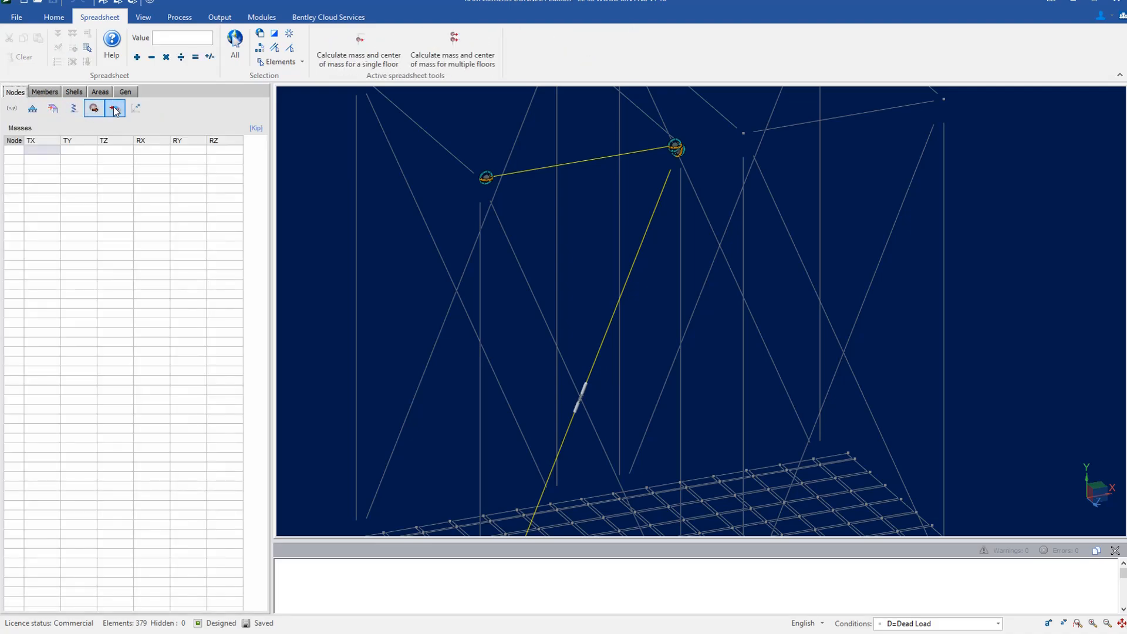
{"action": "left_click", "coordinate": [114, 109]}
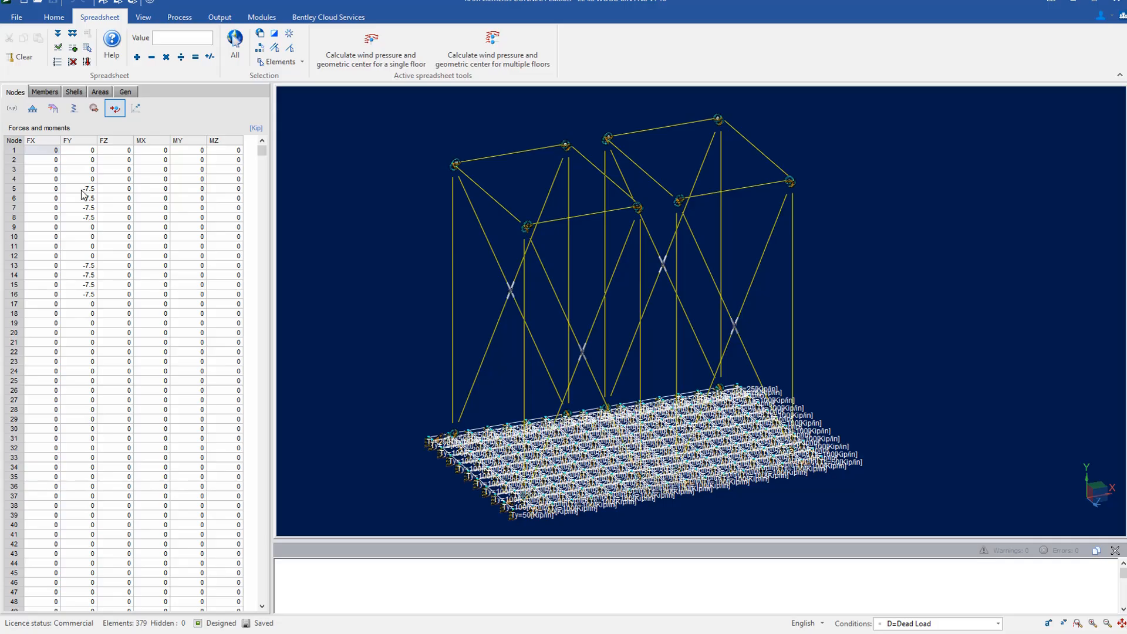
Show the loads in the model view and select three of the frame's top nodes to examine their dead load forces.
{"action": "left_click", "coordinate": [144, 17]}
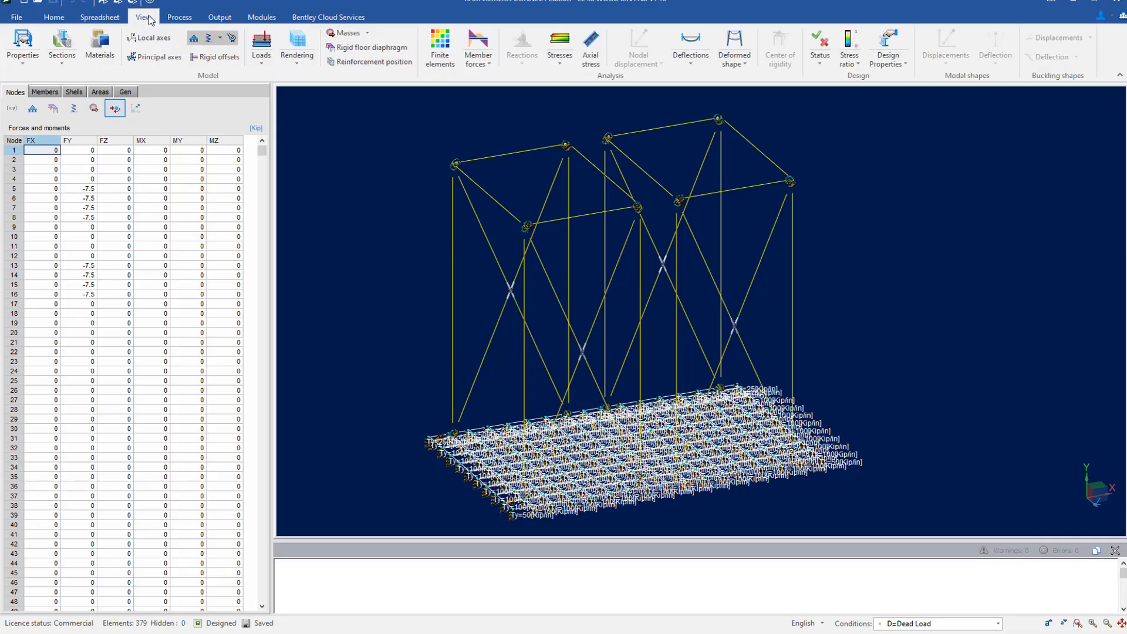
{"action": "left_click", "coordinate": [262, 53]}
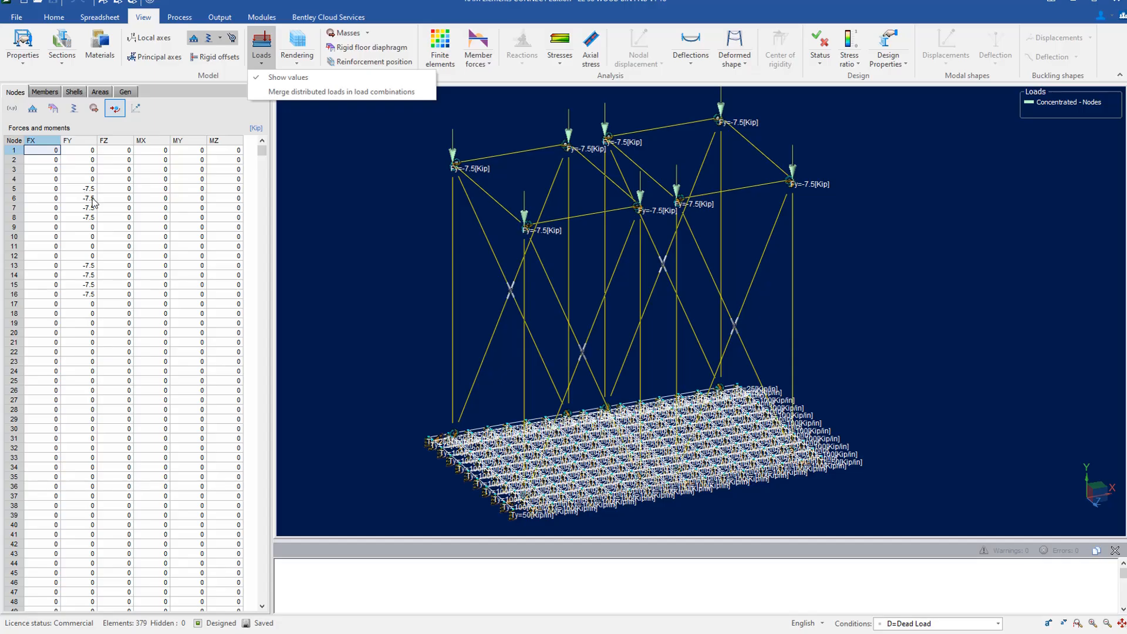
{"action": "left_click_drag", "start_coordinate": [435, 145], "coordinate": [470, 175]}
{"action": "left_click_drag", "start_coordinate": [555, 127], "coordinate": [609, 175]}
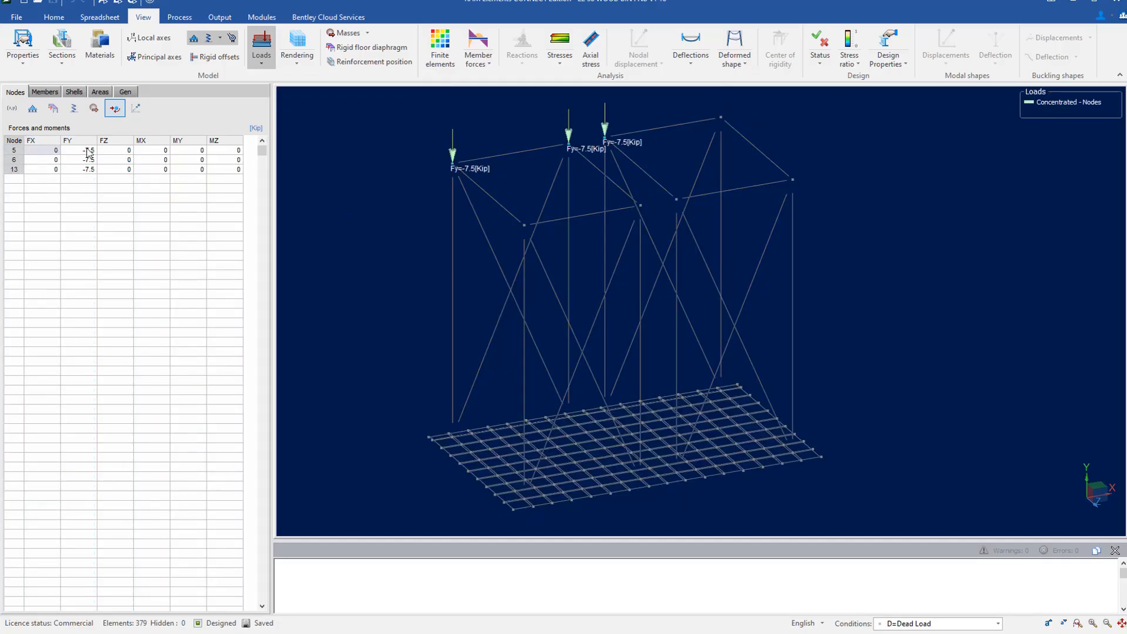
Connect diagonally opposite top corner nodes of each frame bay alternately with members, accepting the loss of analysis results, and delete both new members.
{"action": "left_click", "coordinate": [44, 92]}
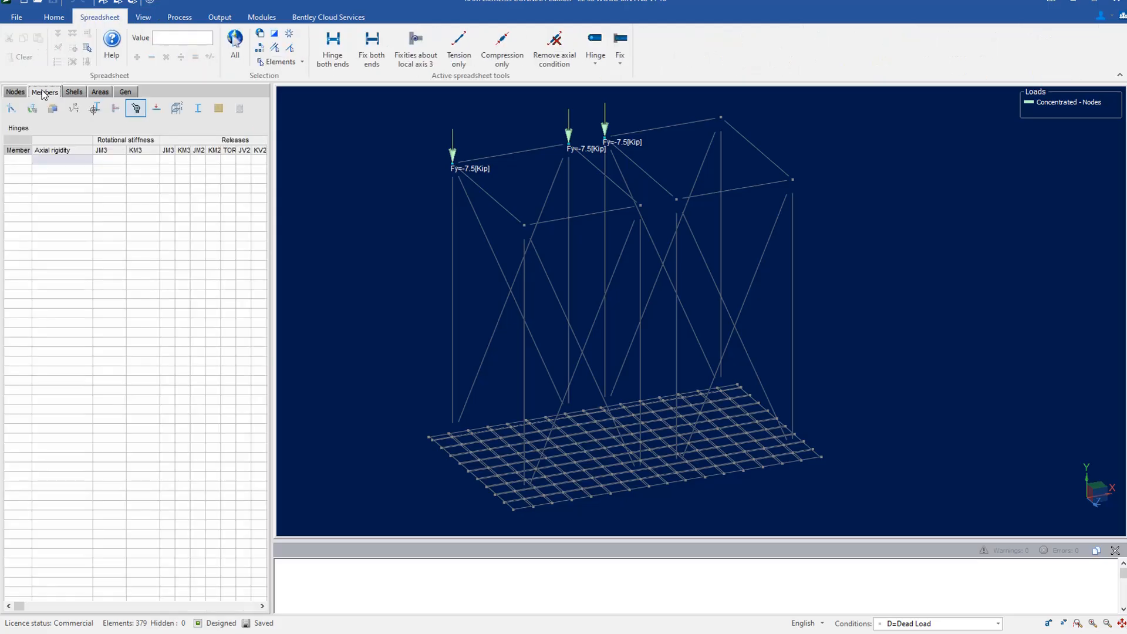
{"action": "left_click", "coordinate": [32, 108]}
{"action": "left_click", "coordinate": [475, 245]}
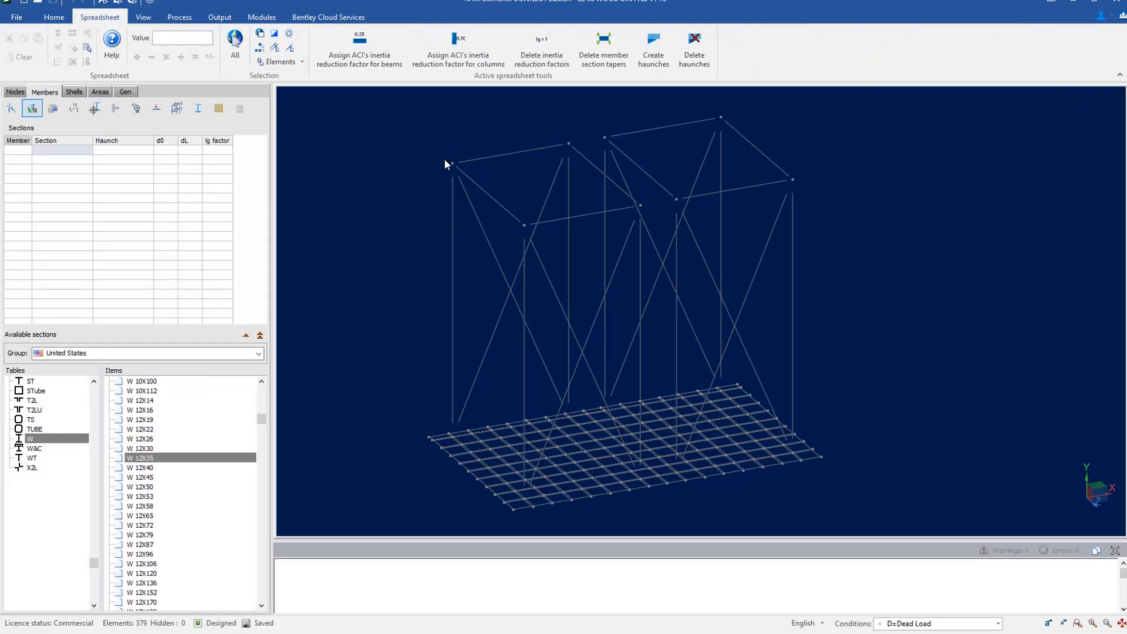
{"action": "left_click_drag", "start_coordinate": [429, 139], "coordinate": [485, 196]}
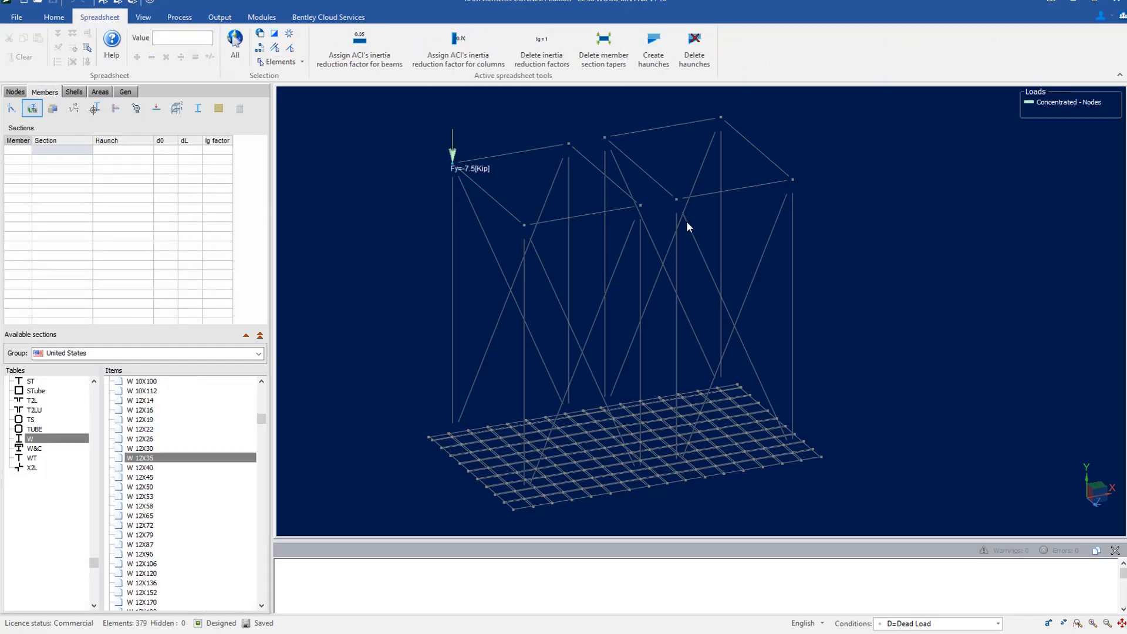
{"action": "left_click_drag", "start_coordinate": [613, 194], "coordinate": [650, 215]}
{"action": "scroll", "coordinate": [525, 142], "scroll_direction": "up", "scroll_amount": 2}
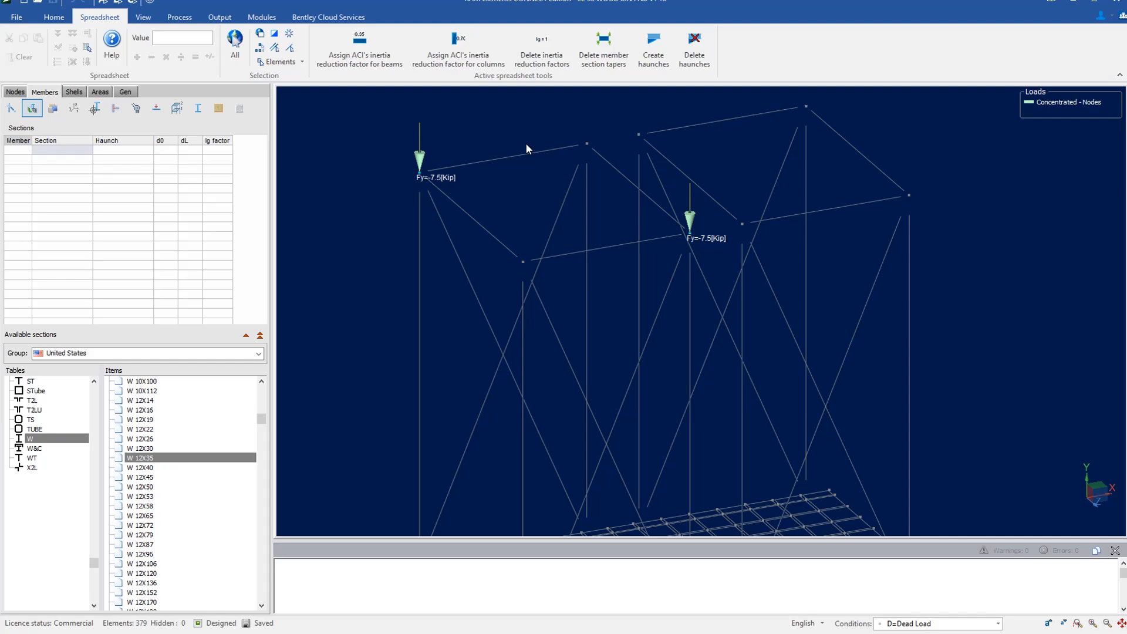
{"action": "right_click", "coordinate": [600, 214]}
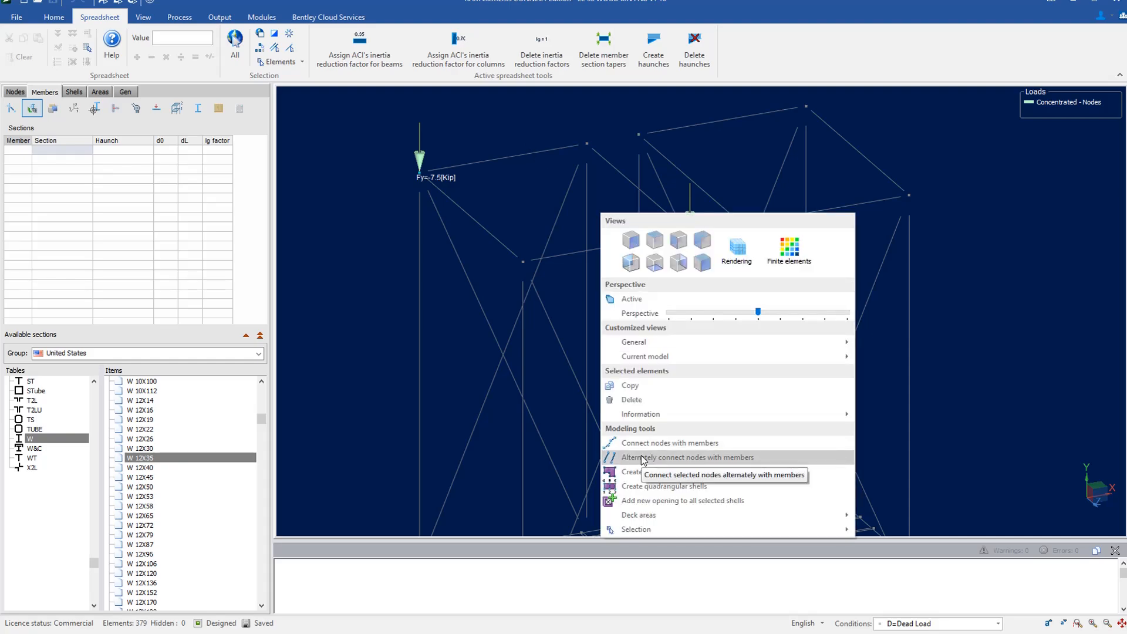
{"action": "left_click", "coordinate": [734, 175]}
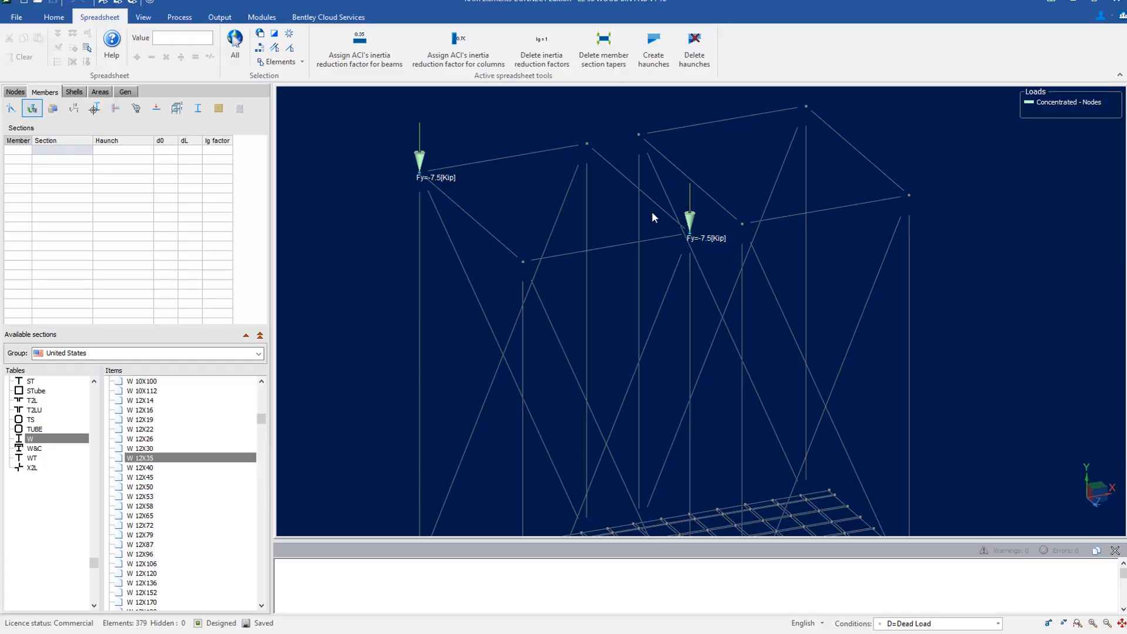
{"action": "left_click", "coordinate": [638, 134]}
{"action": "left_click", "coordinate": [909, 195]}
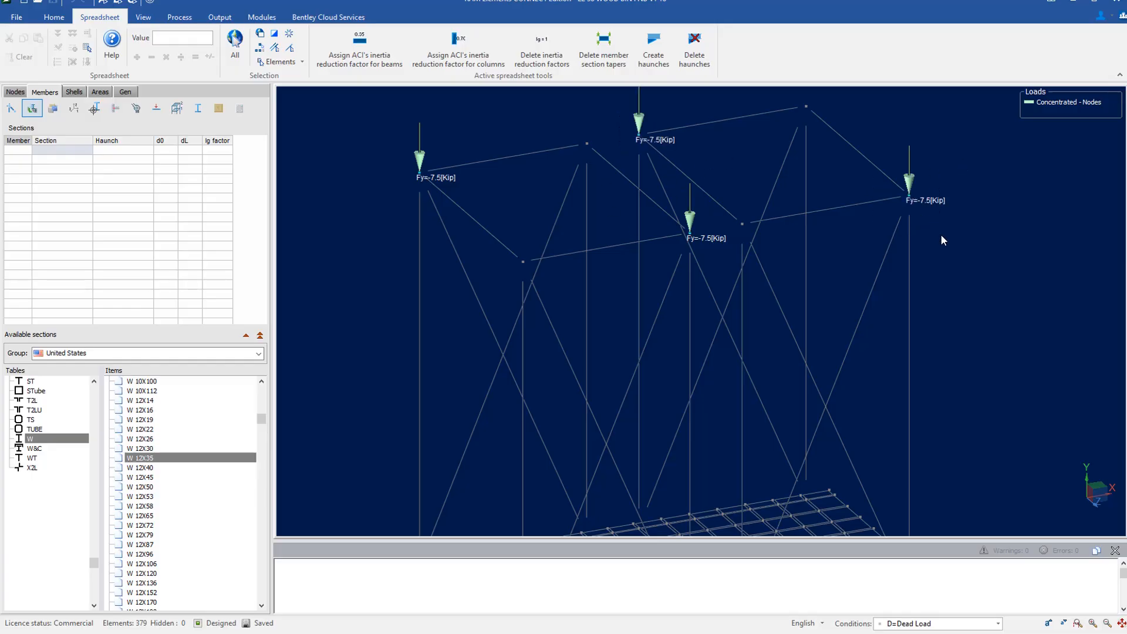
{"action": "right_click", "coordinate": [941, 234]}
{"action": "left_click", "coordinate": [758, 411]}
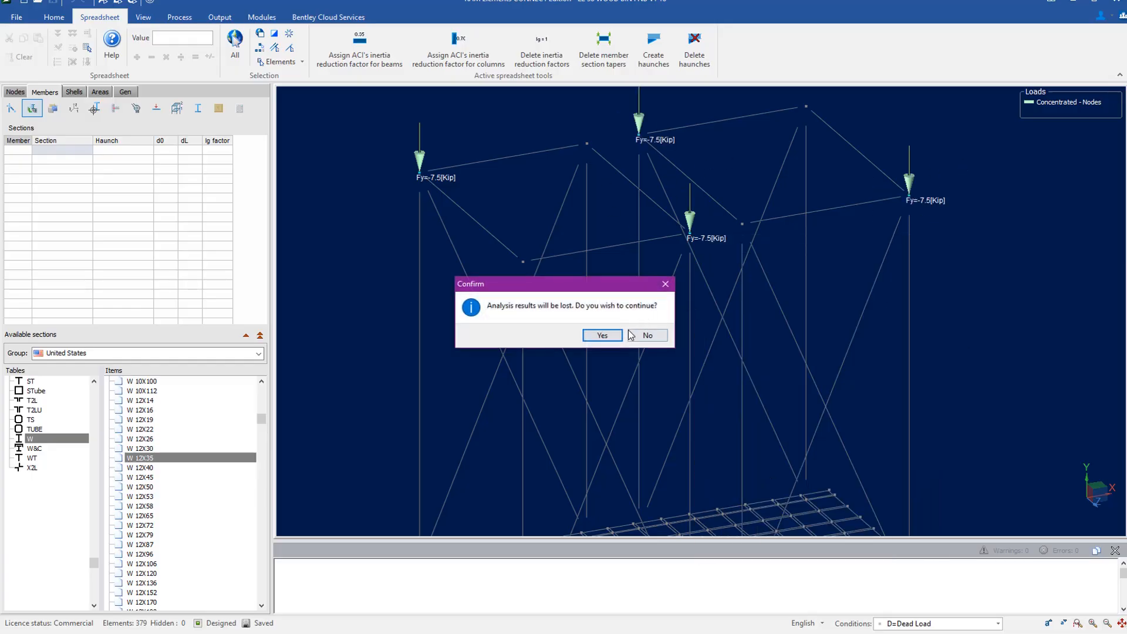
{"action": "left_click", "coordinate": [603, 335]}
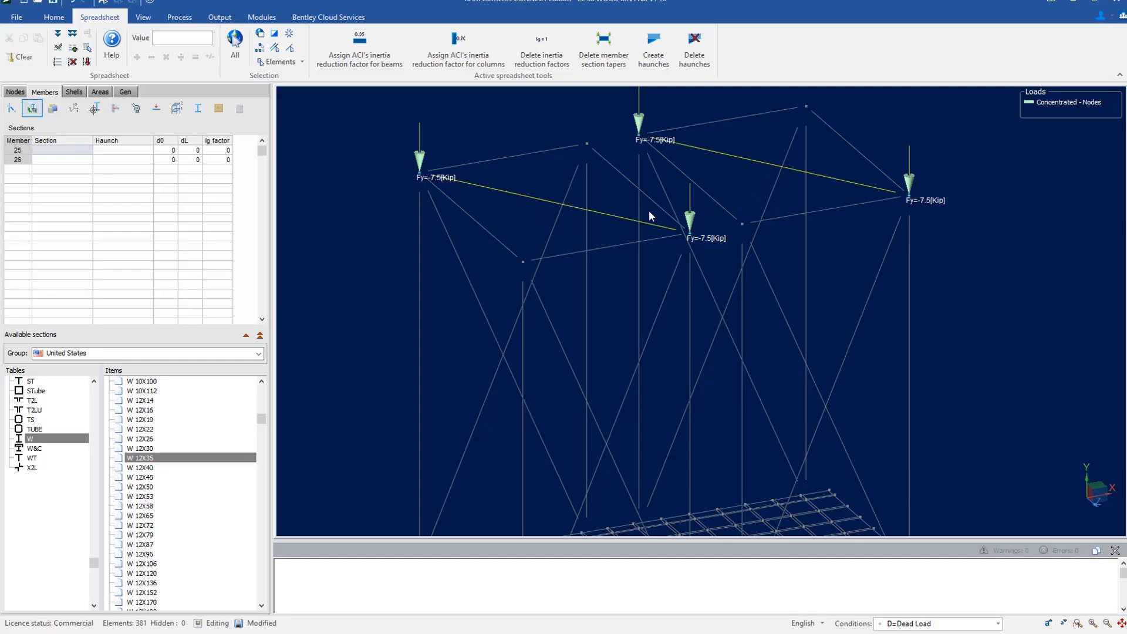
{"action": "key", "text": "Delete"}
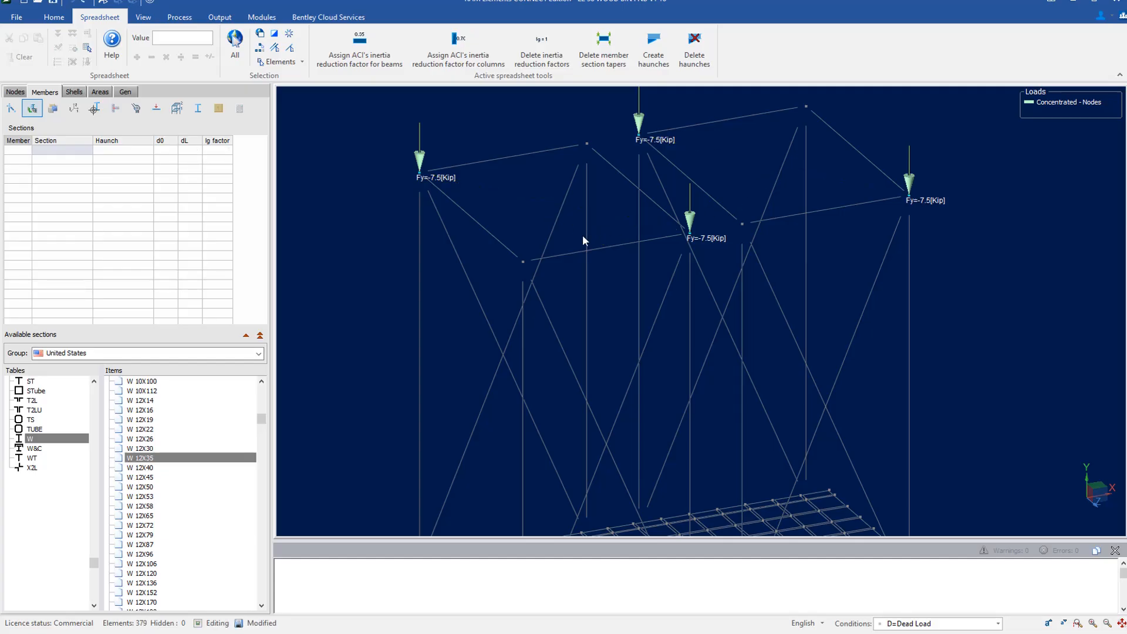
Connect the same four top nodes in one continuous chain of members and delete the new members.
{"action": "right_click", "coordinate": [463, 133]}
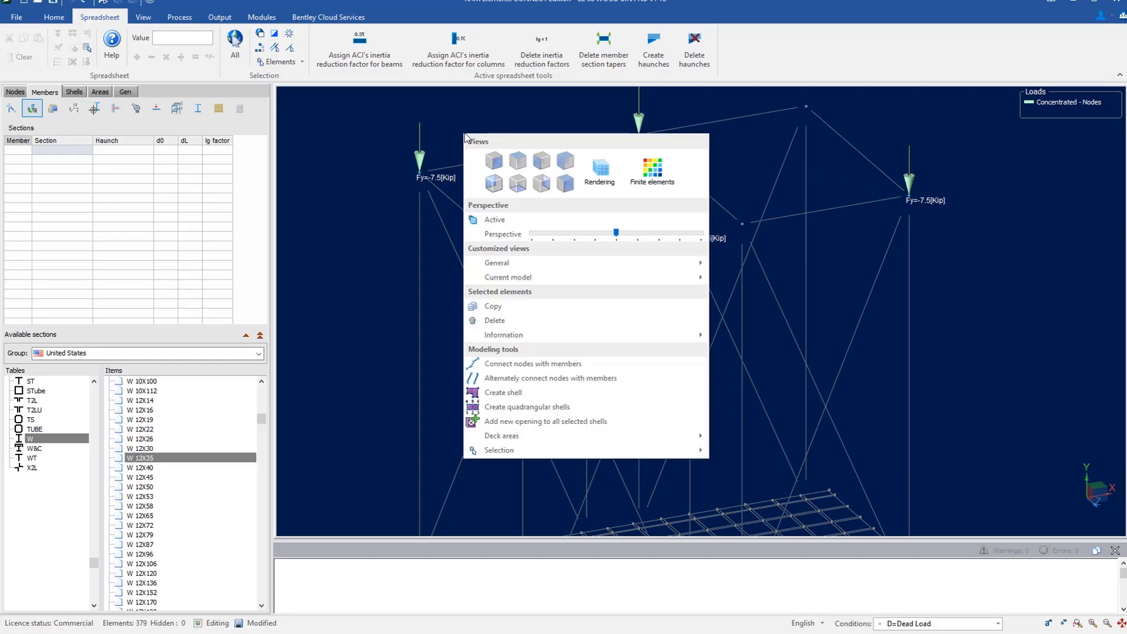
{"action": "left_click", "coordinate": [552, 360]}
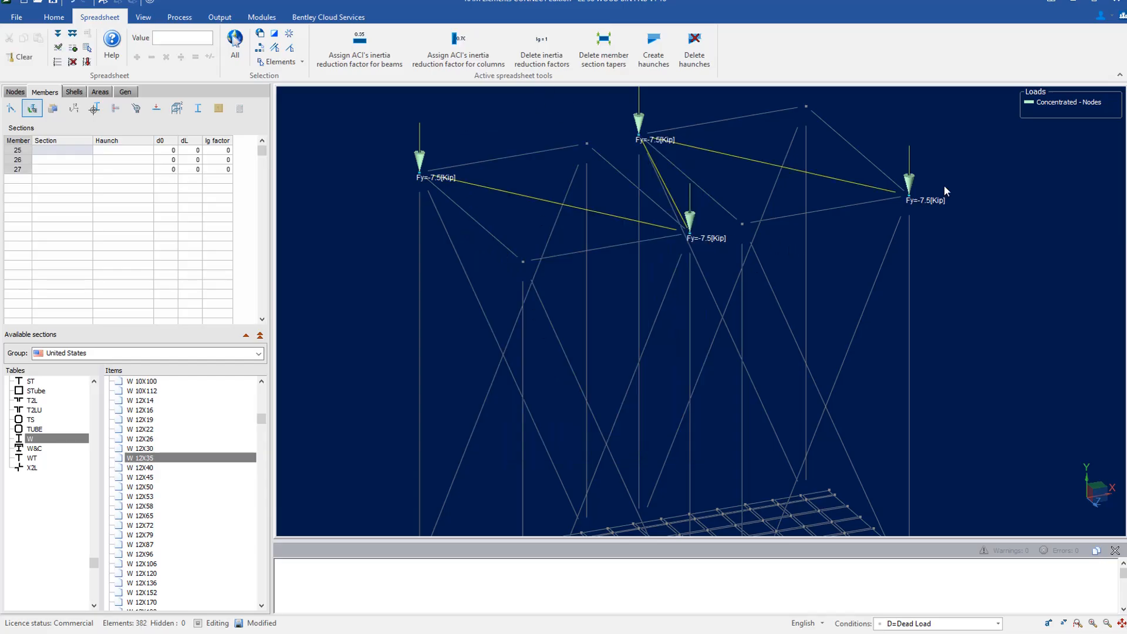
{"action": "key", "text": "Delete"}
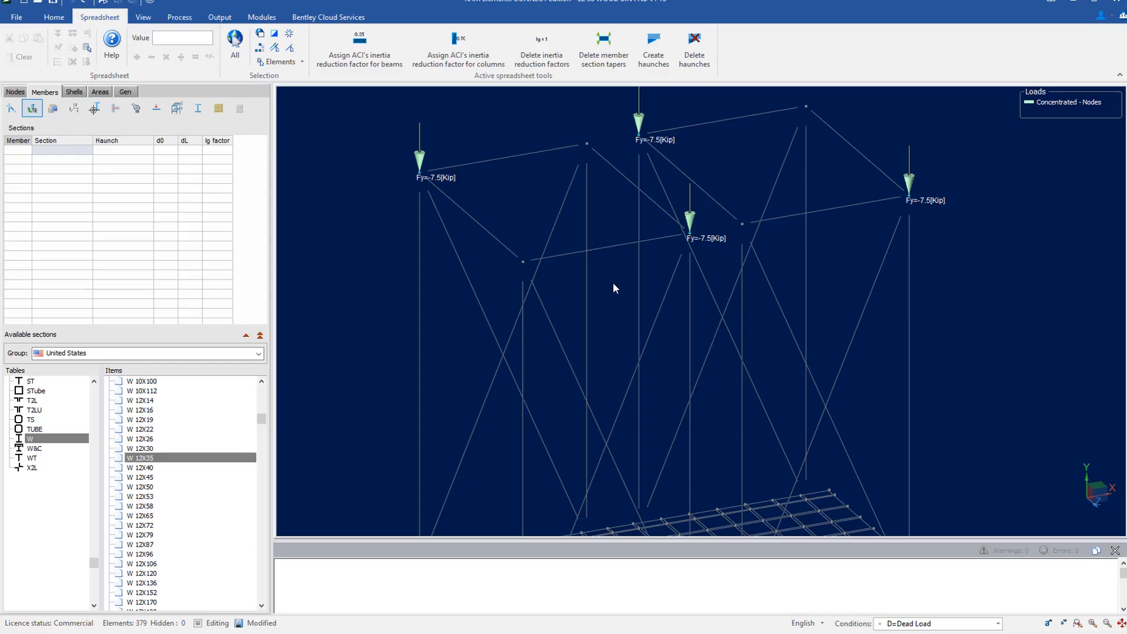
Create a single shell from two top nodes at the frame's end and the two nearest mat corner nodes.
{"action": "left_click", "coordinate": [74, 91]}
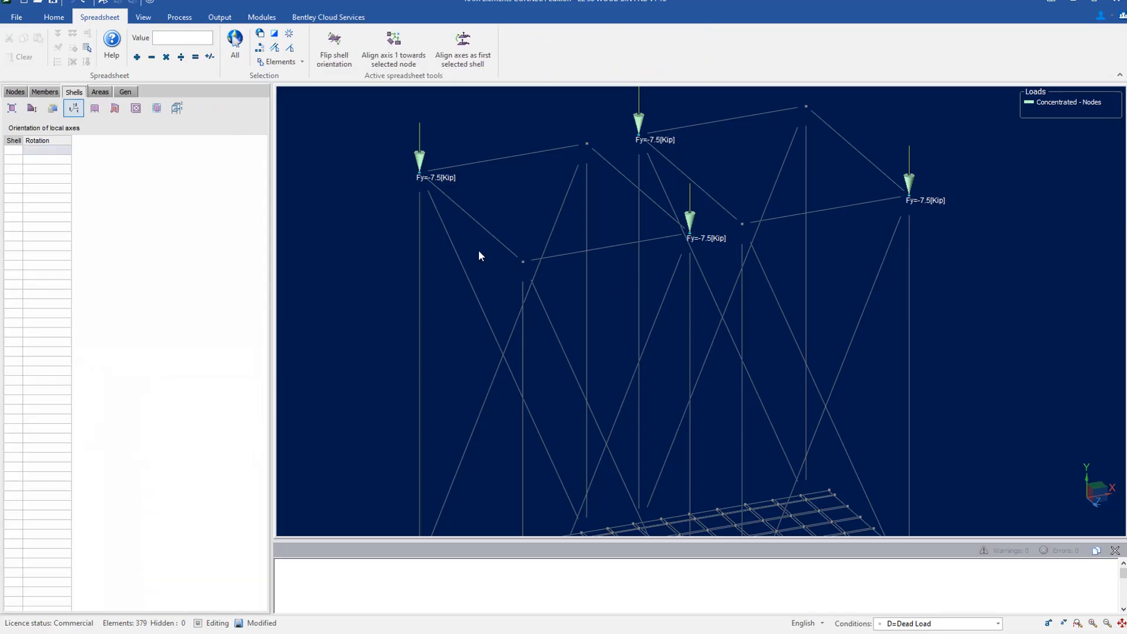
{"action": "scroll", "coordinate": [538, 249], "scroll_direction": "down", "scroll_amount": 2}
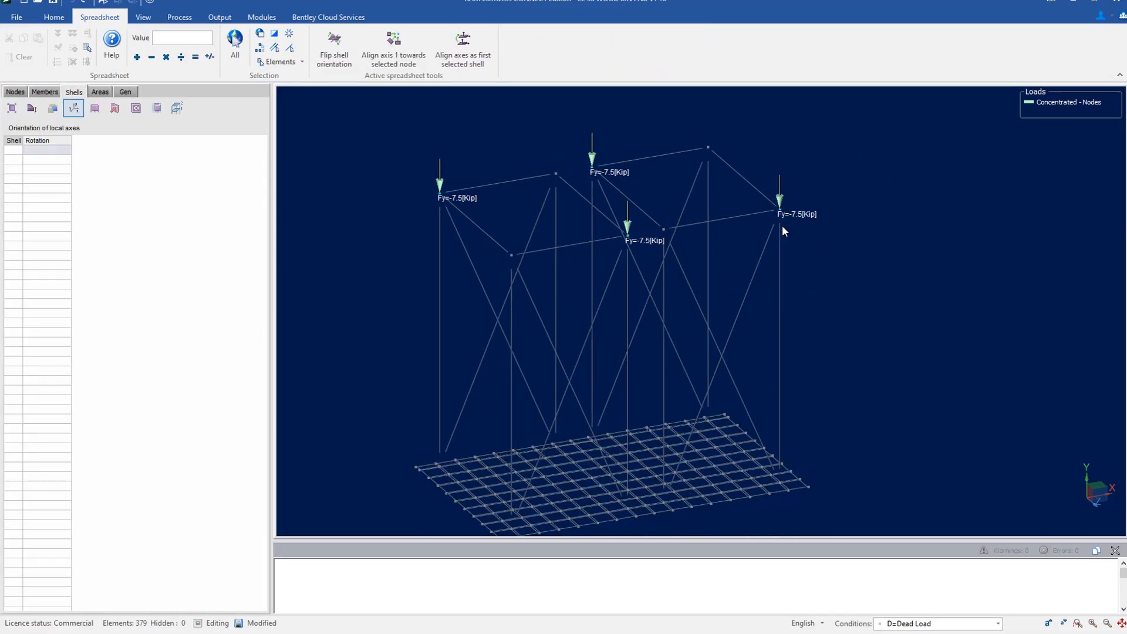
{"action": "left_click_drag", "start_coordinate": [820, 234], "coordinate": [820, 236]}
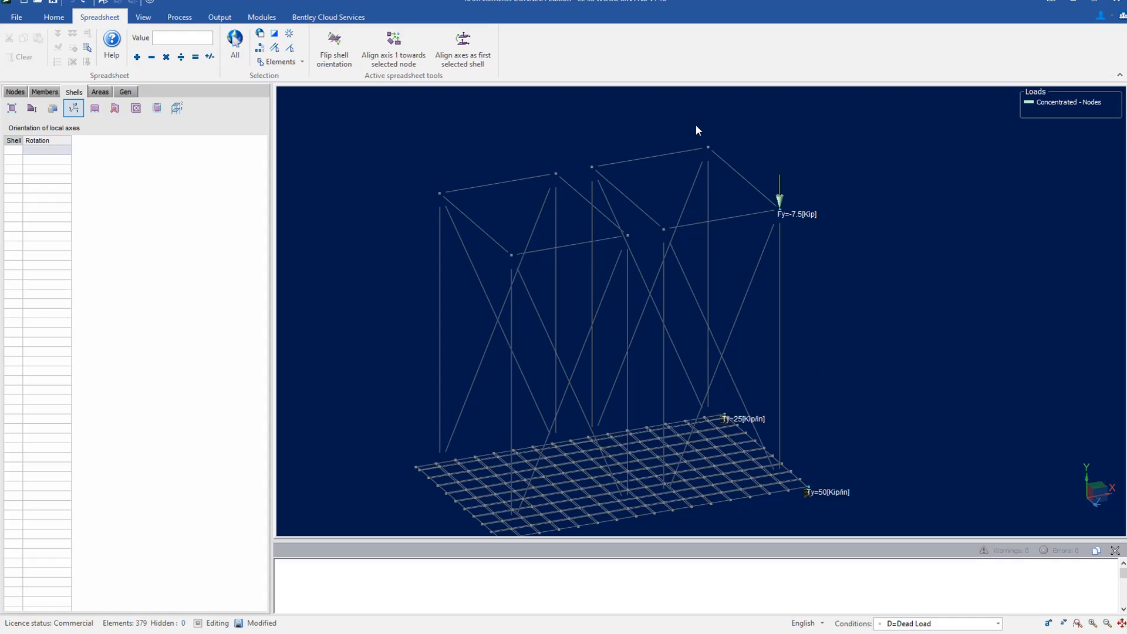
{"action": "middle_click_drag", "start_coordinate": [723, 172], "coordinate": [920, 382]}
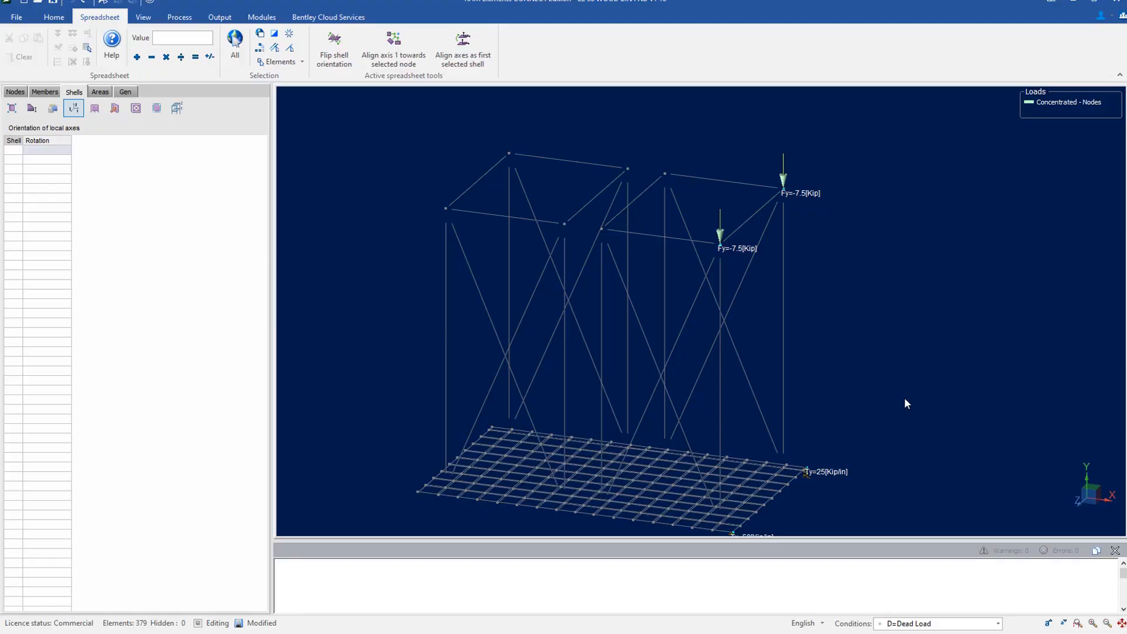
{"action": "middle_click_drag", "start_coordinate": [756, 458], "coordinate": [732, 326]}
{"action": "right_click", "coordinate": [732, 326]}
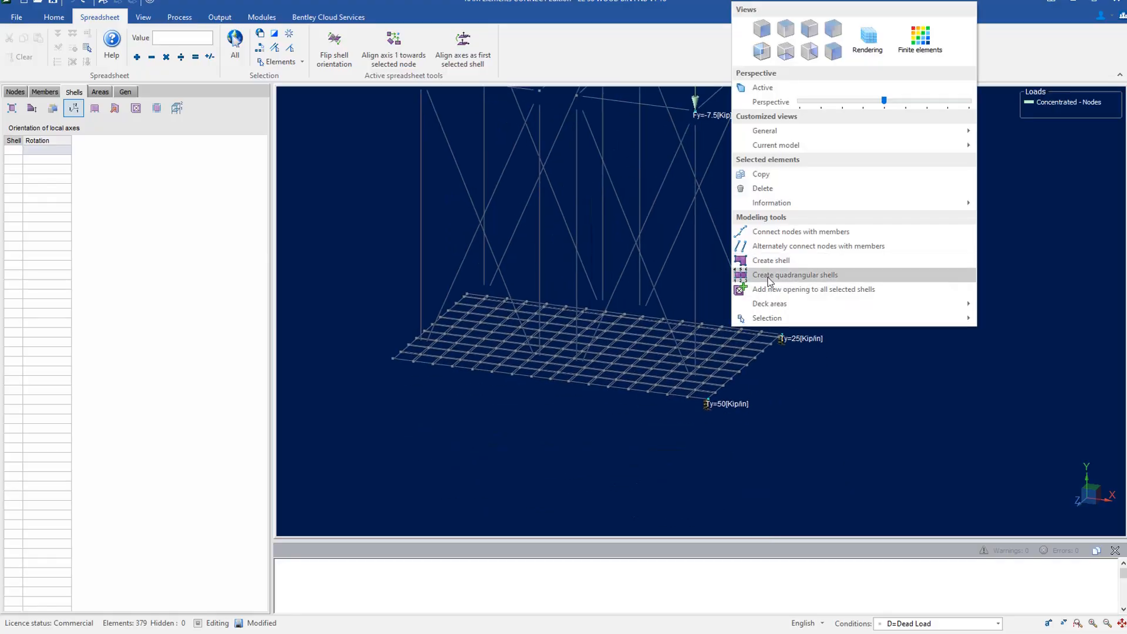
{"action": "left_click", "coordinate": [770, 260]}
{"action": "middle_click_drag", "start_coordinate": [867, 345], "coordinate": [709, 415]}
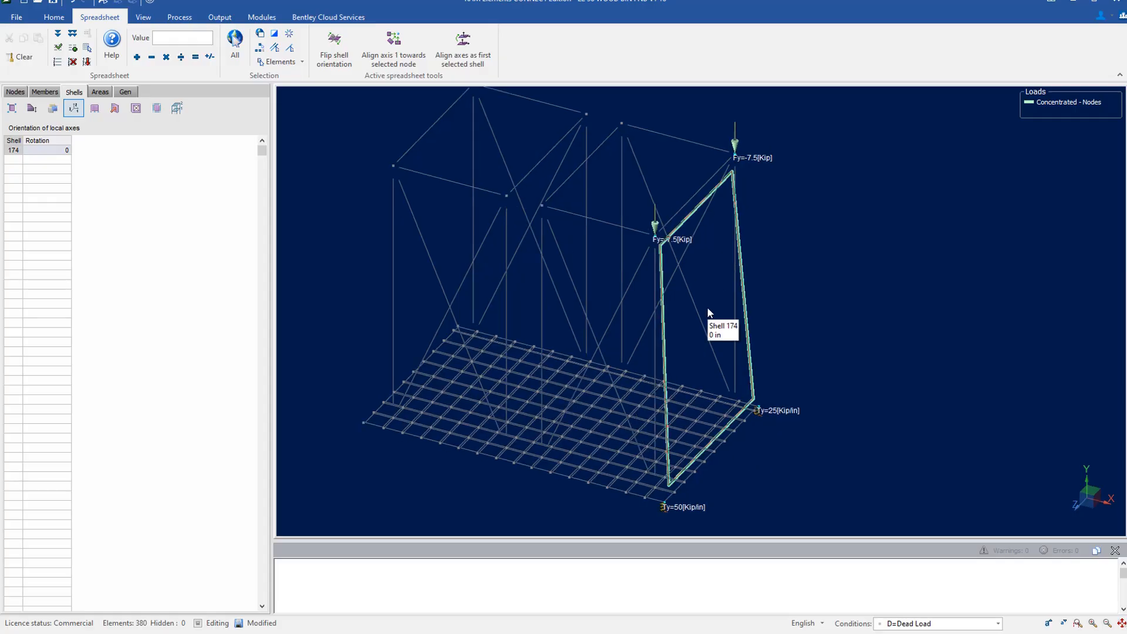
Delete the new shell at the frame's end.
{"action": "left_click", "coordinate": [657, 244]}
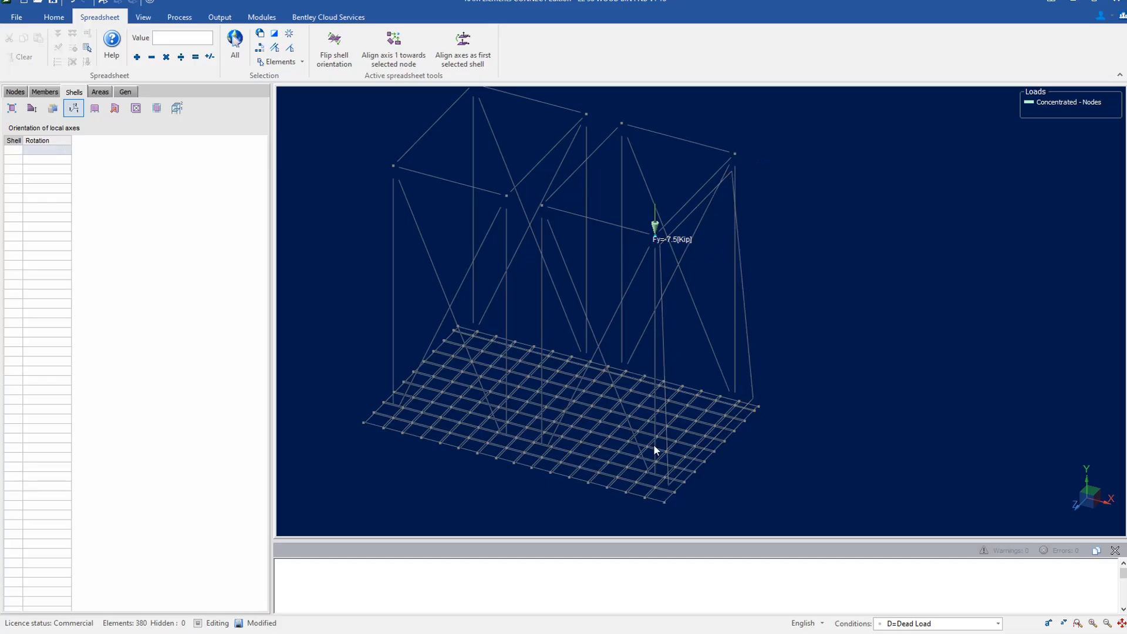
{"action": "right_click", "coordinate": [769, 333]}
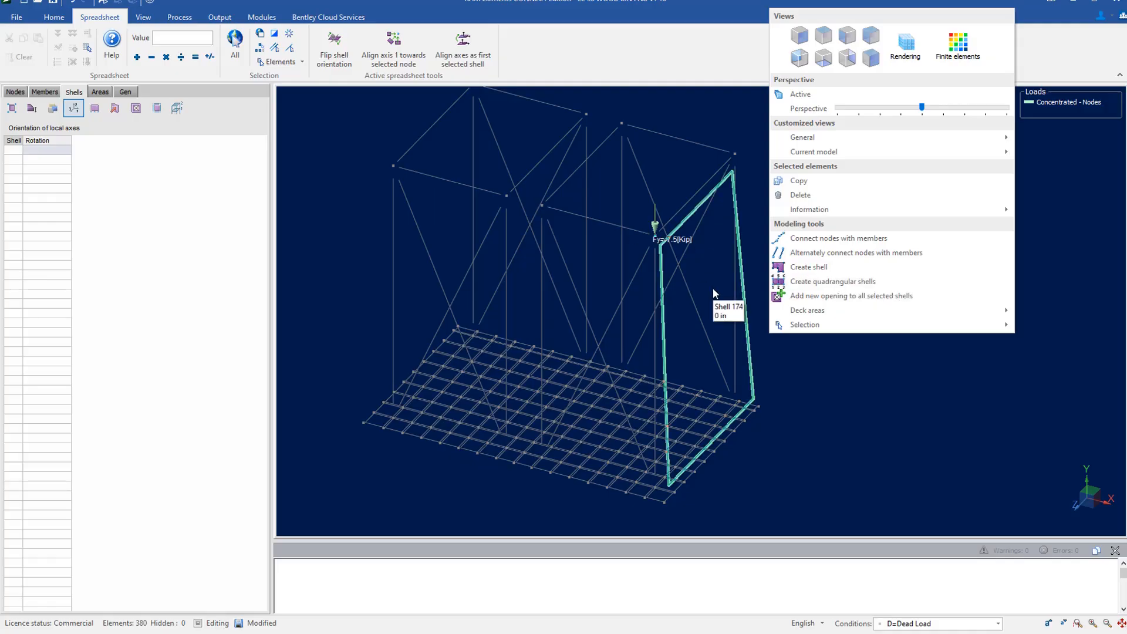
{"action": "left_click", "coordinate": [659, 240]}
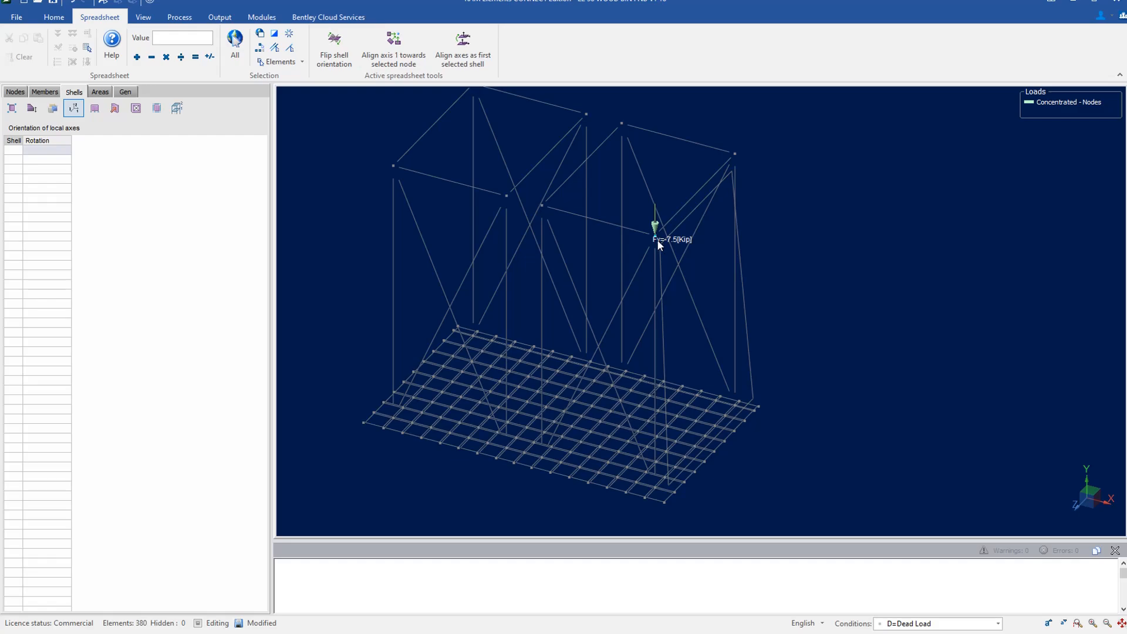
{"action": "left_click", "coordinate": [734, 209]}
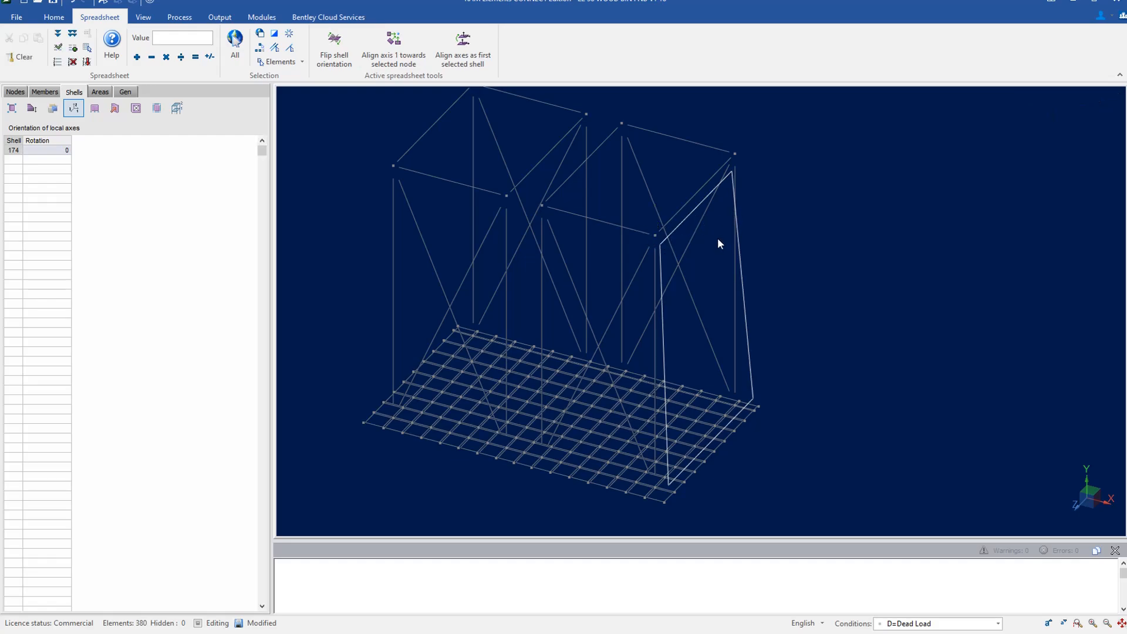
{"action": "key", "text": "Delete"}
Connect the end frame's two top nodes and the two nearest mat corner nodes with members, and undo it.
{"action": "mouse_move", "coordinate": [659, 247]}
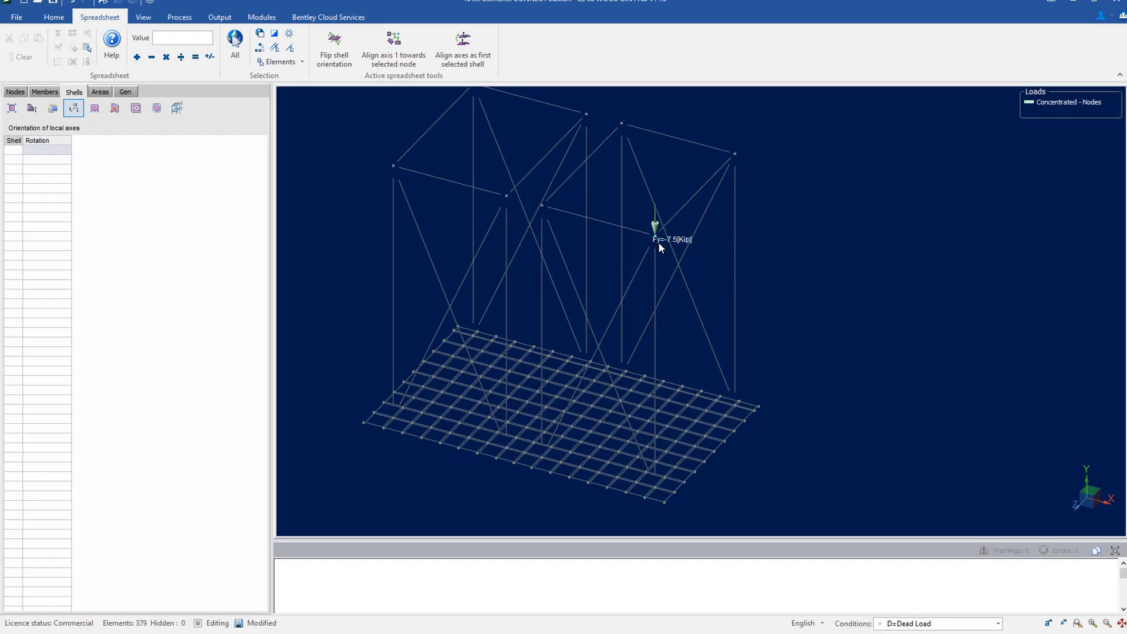
{"action": "left_click", "coordinate": [733, 154]}
{"action": "right_click", "coordinate": [729, 499]}
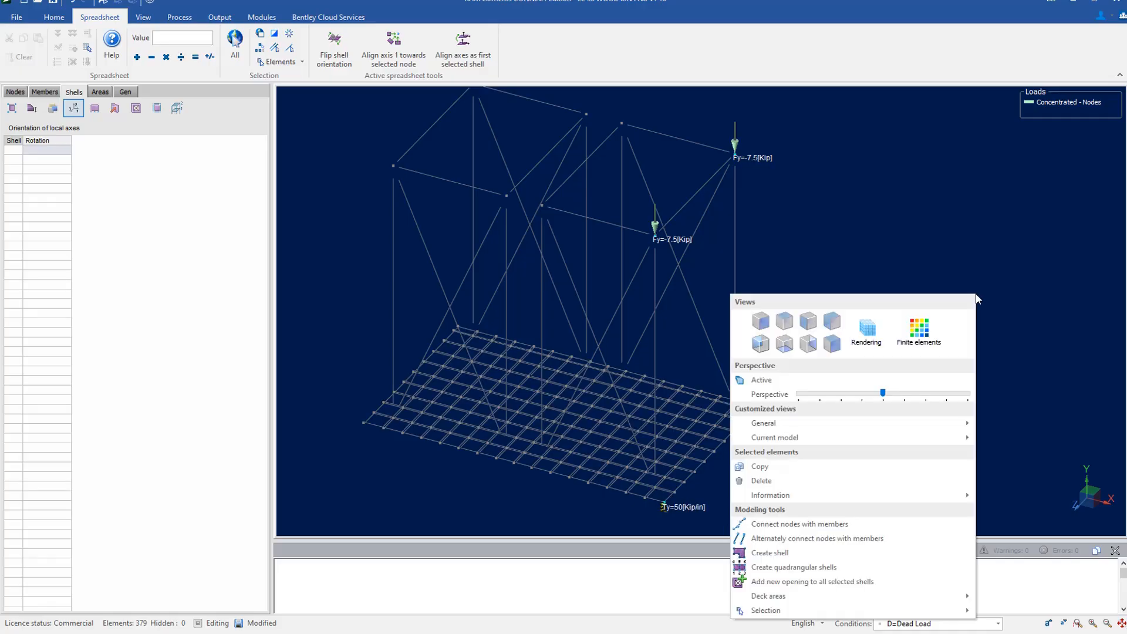
{"action": "left_click", "coordinate": [784, 522]}
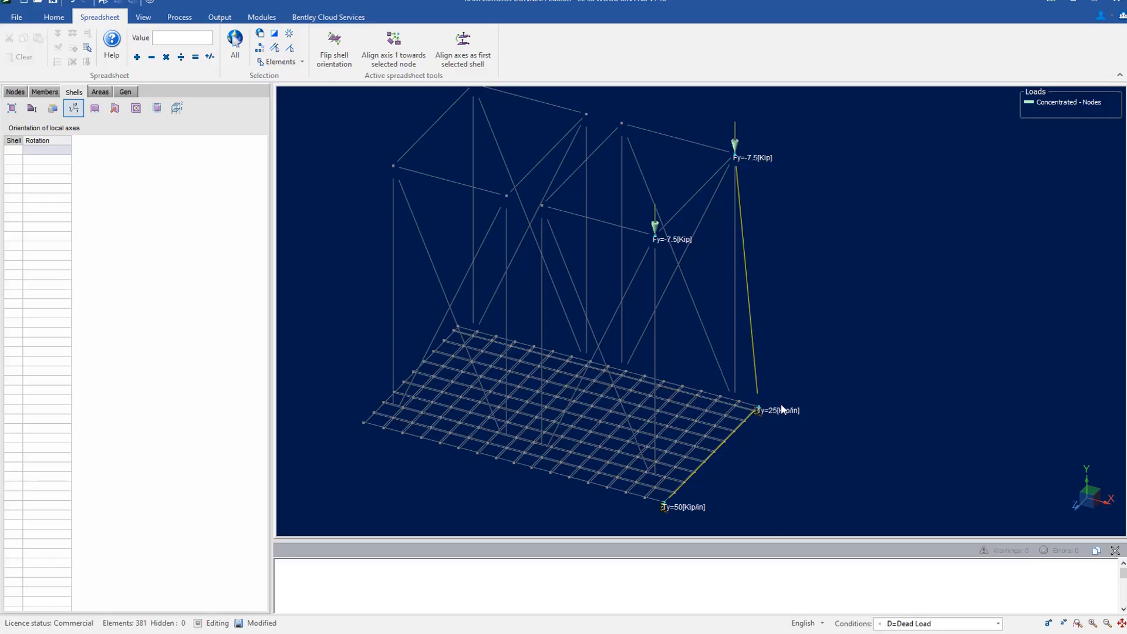
{"action": "key", "text": "ctrl+z"}
Create one shell from the same four end nodes and undo it.
{"action": "right_click", "coordinate": [772, 318]}
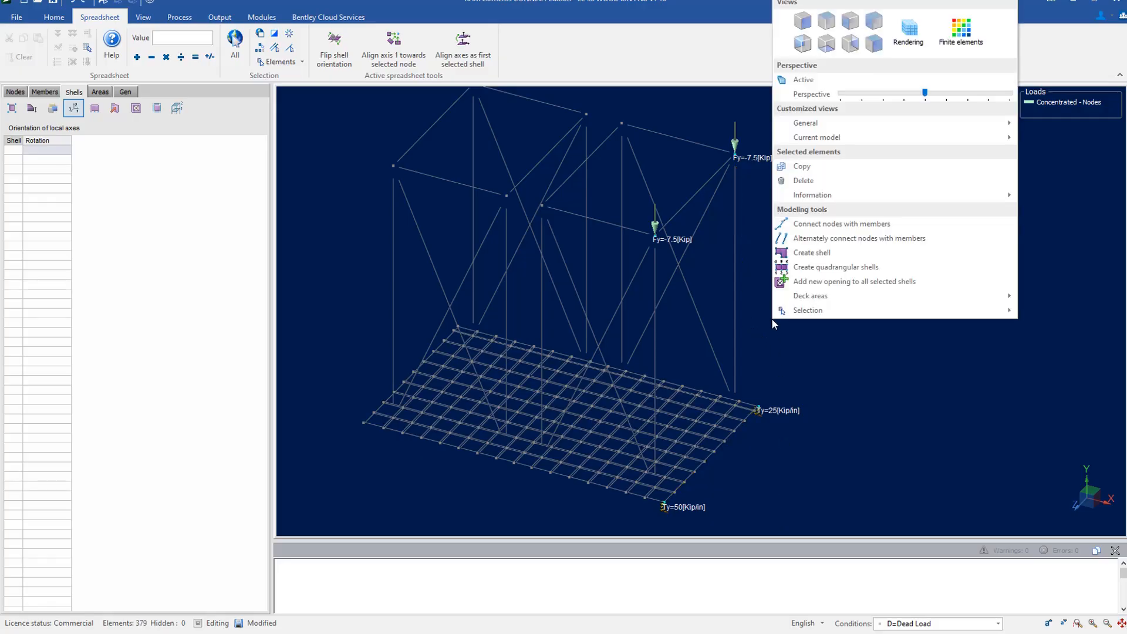
{"action": "left_click", "coordinate": [826, 257]}
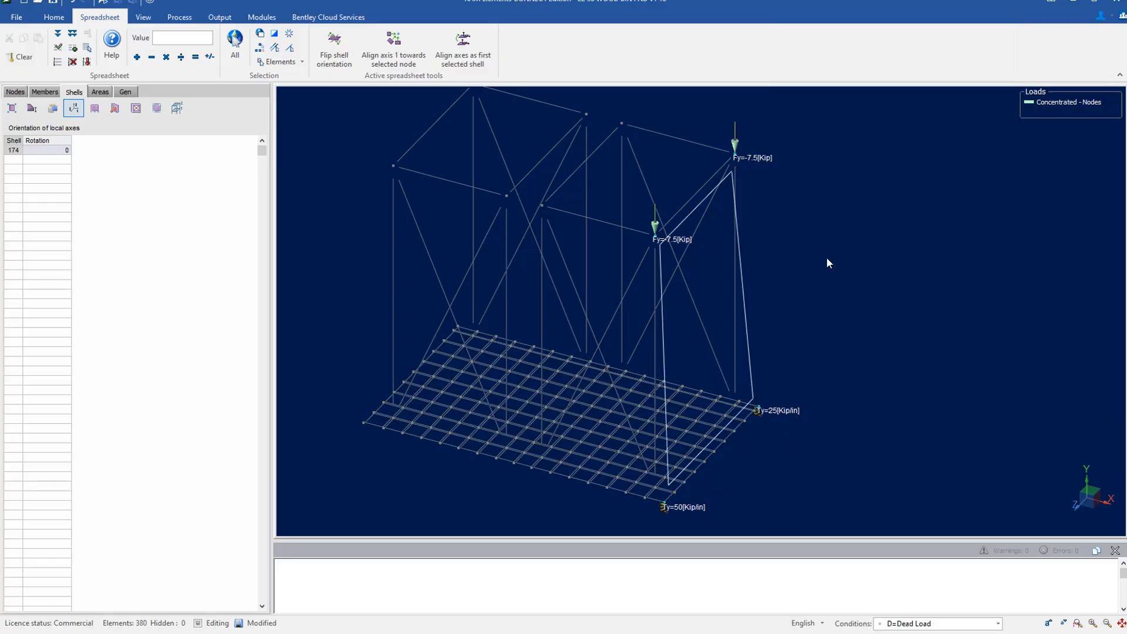
{"action": "key", "text": "ctrl+z"}
Create quadrangular shells from the same four end nodes and delete the resulting twisted shell.
{"action": "right_click", "coordinate": [827, 257]}
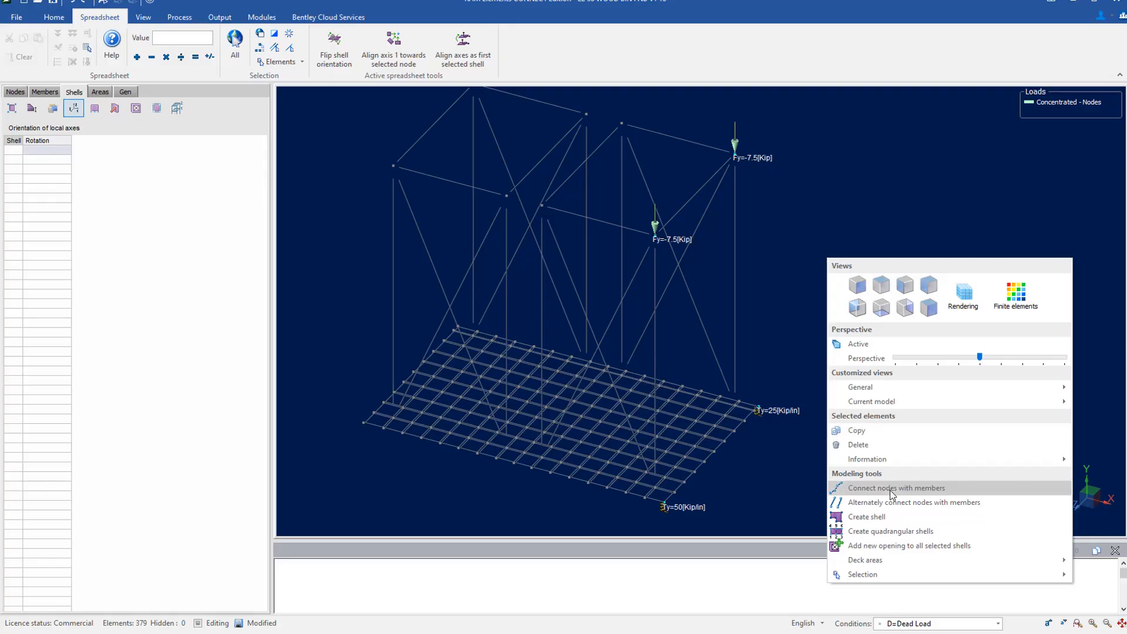
{"action": "left_click", "coordinate": [890, 533]}
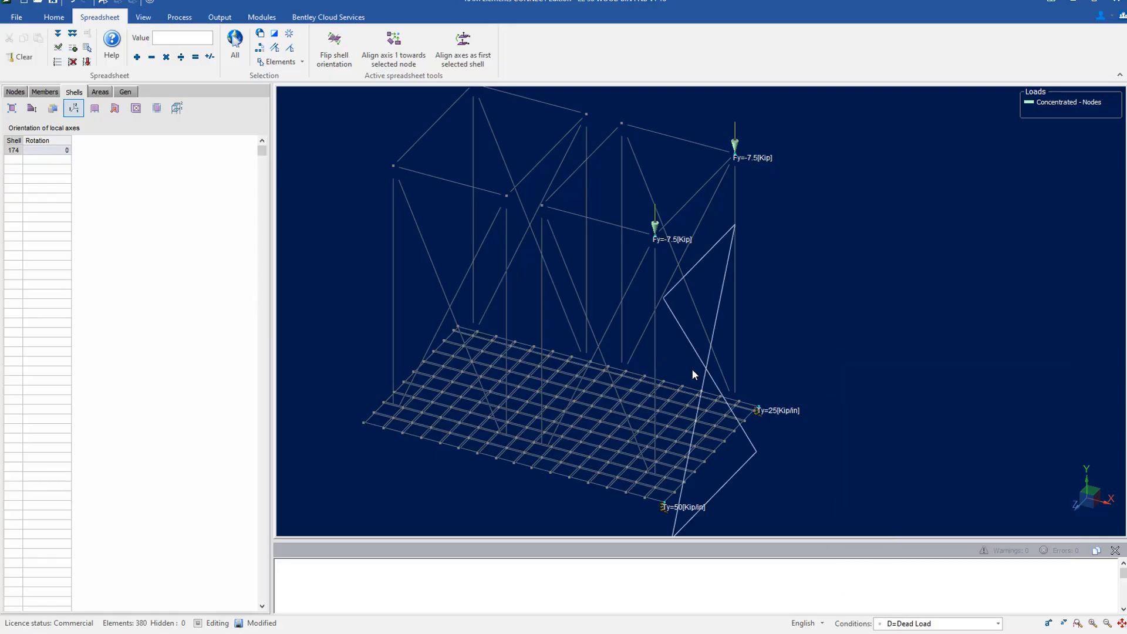
{"action": "left_click", "coordinate": [748, 469]}
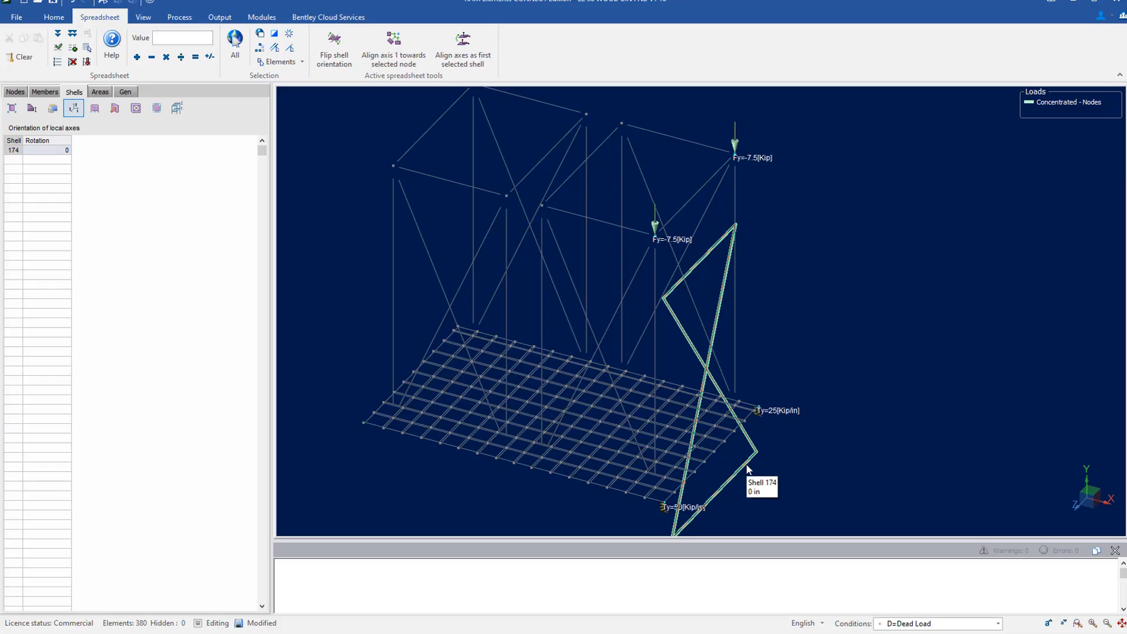
{"action": "left_click", "coordinate": [717, 252]}
{"action": "left_click", "coordinate": [707, 251]}
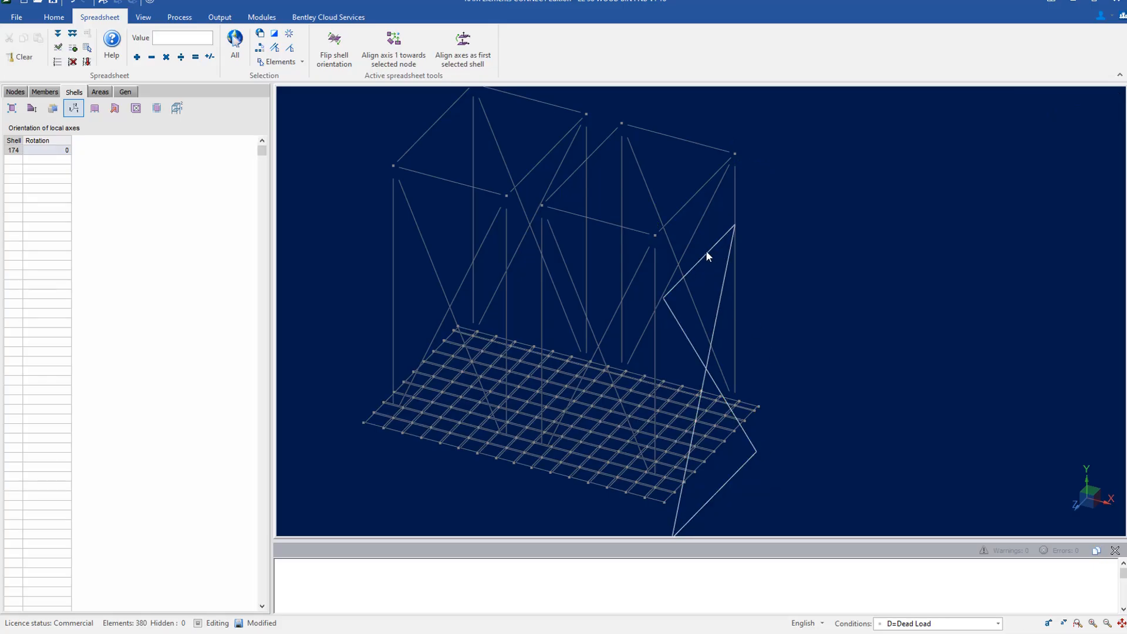
{"action": "key", "text": "Delete"}
Assign the L 2X2X3_16 angle section to the front top beam of the left frame bay.
{"action": "left_click", "coordinate": [38, 89]}
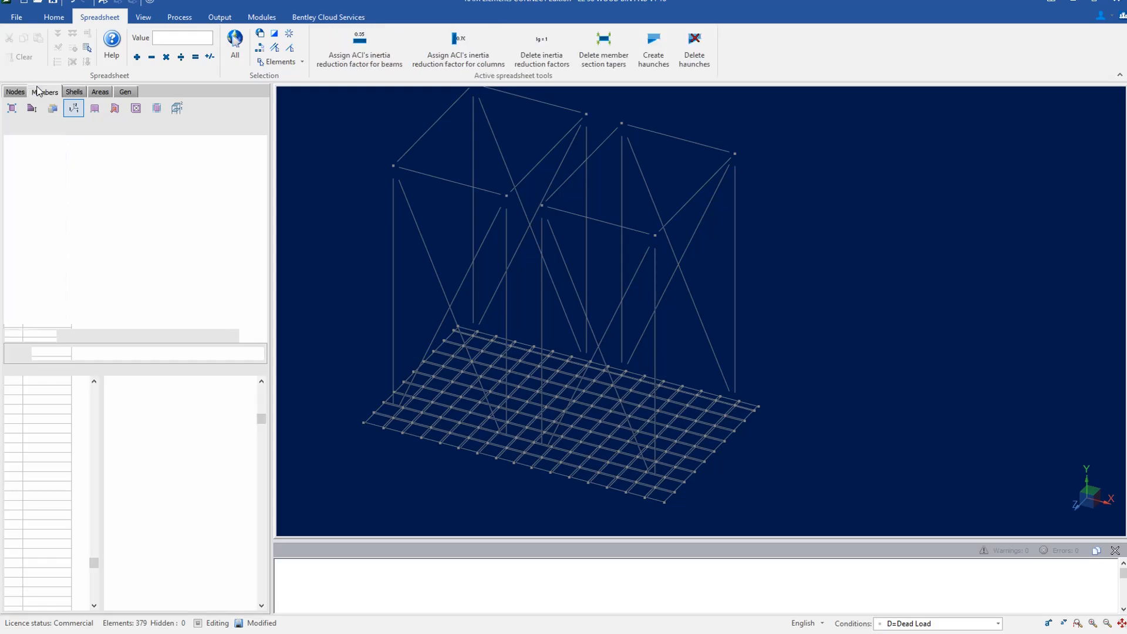
{"action": "left_click", "coordinate": [423, 174]}
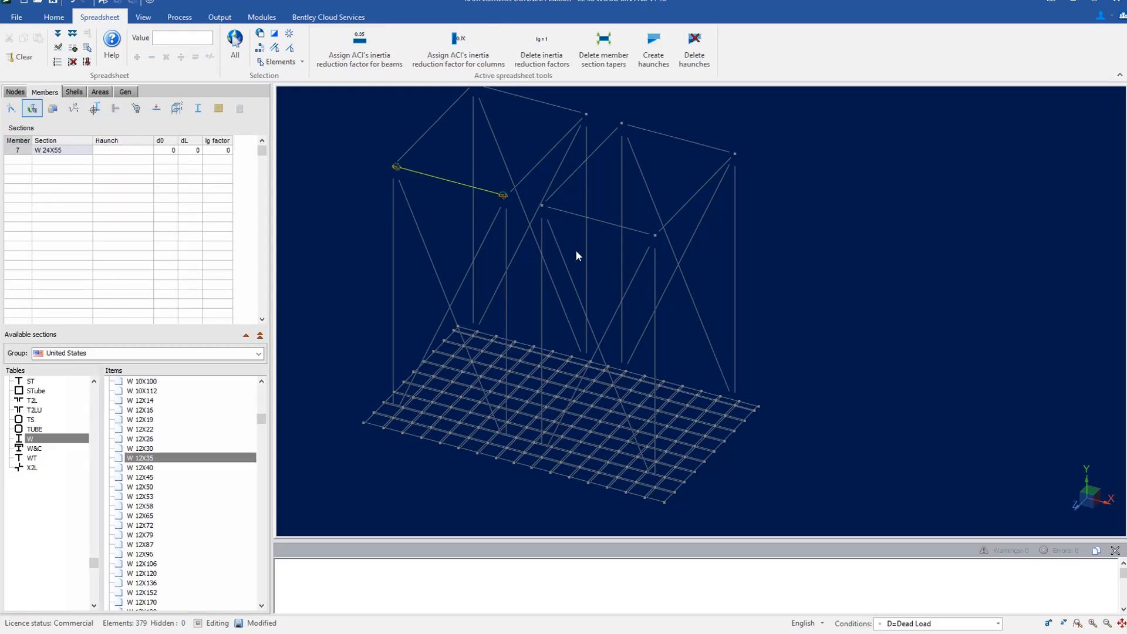
{"action": "middle_click_drag", "start_coordinate": [576, 254], "coordinate": [661, 324]}
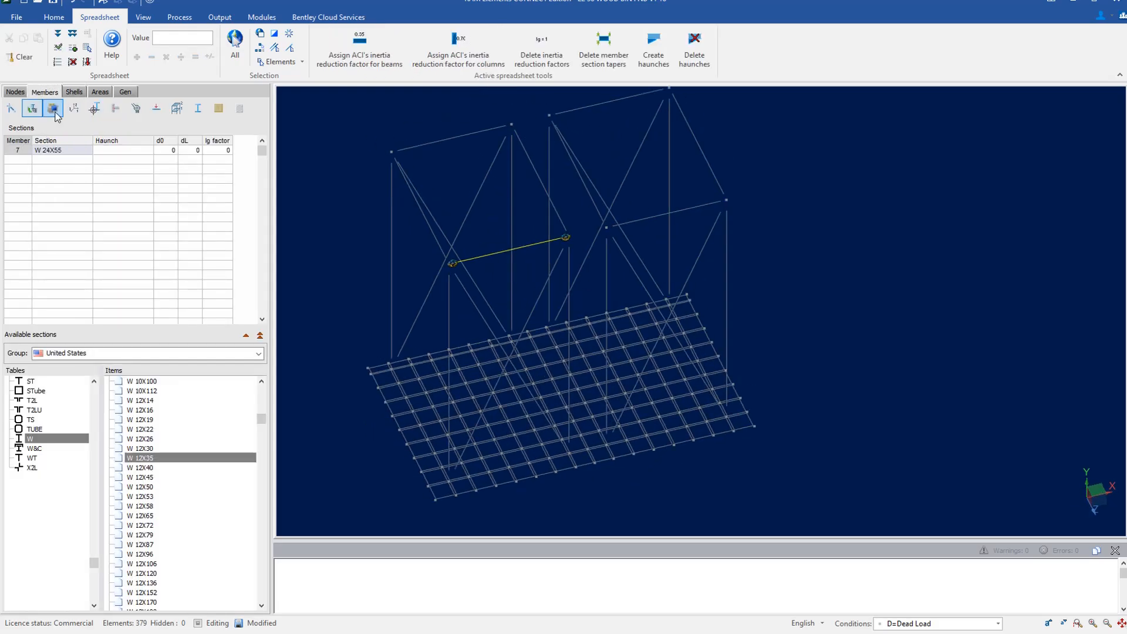
{"action": "scroll", "coordinate": [47, 458], "scroll_direction": "up", "scroll_amount": 10}
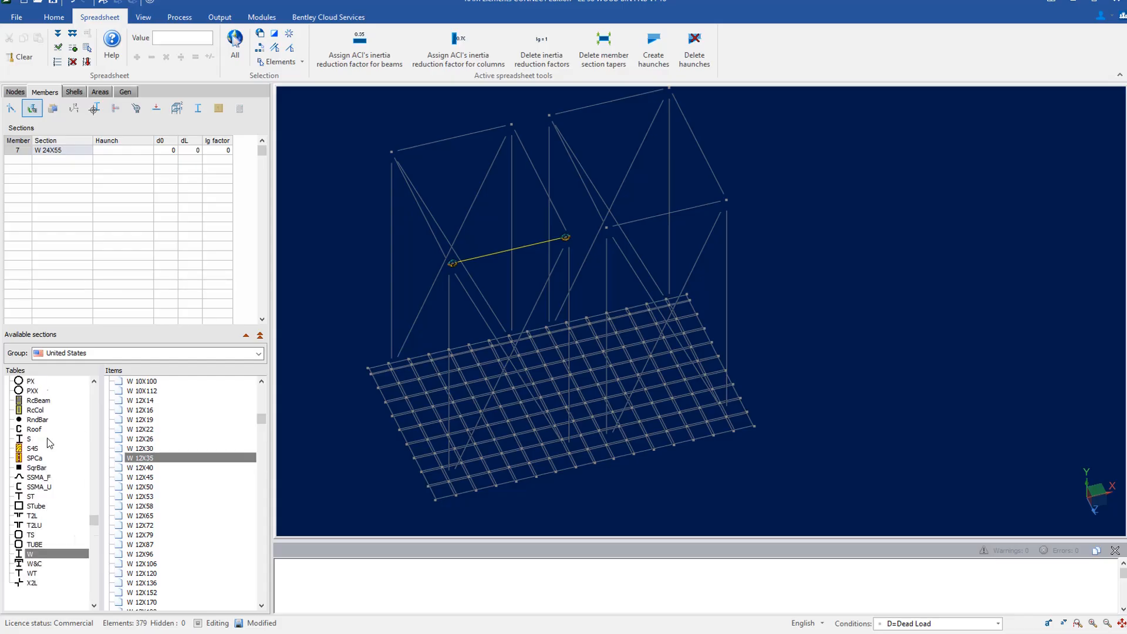
{"action": "left_click", "coordinate": [37, 420]}
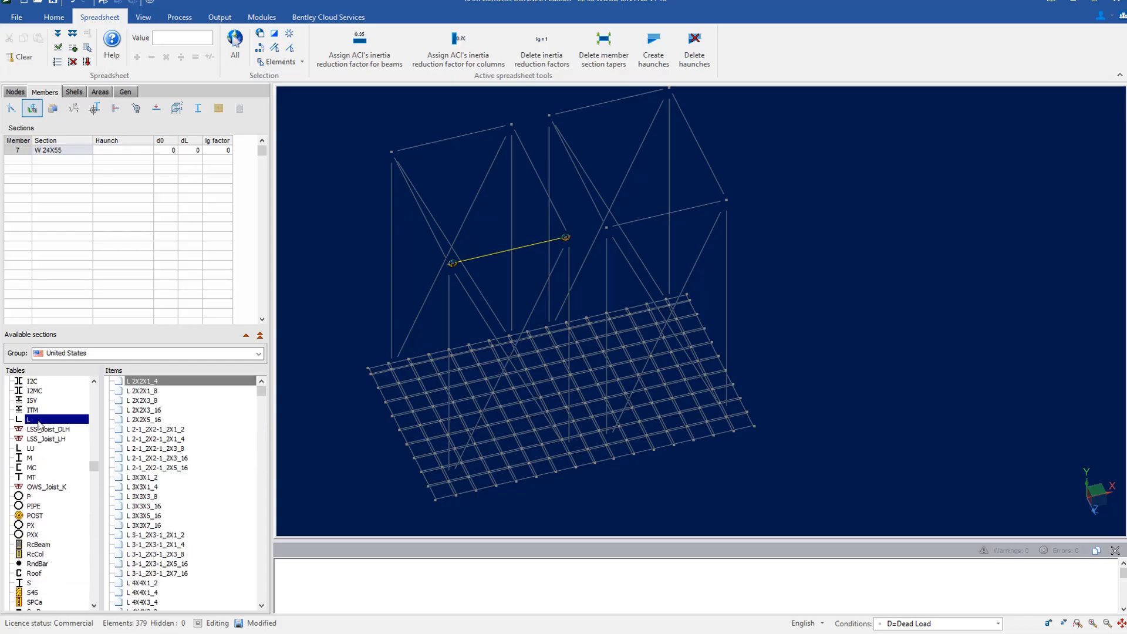
{"action": "left_click", "coordinate": [157, 410]}
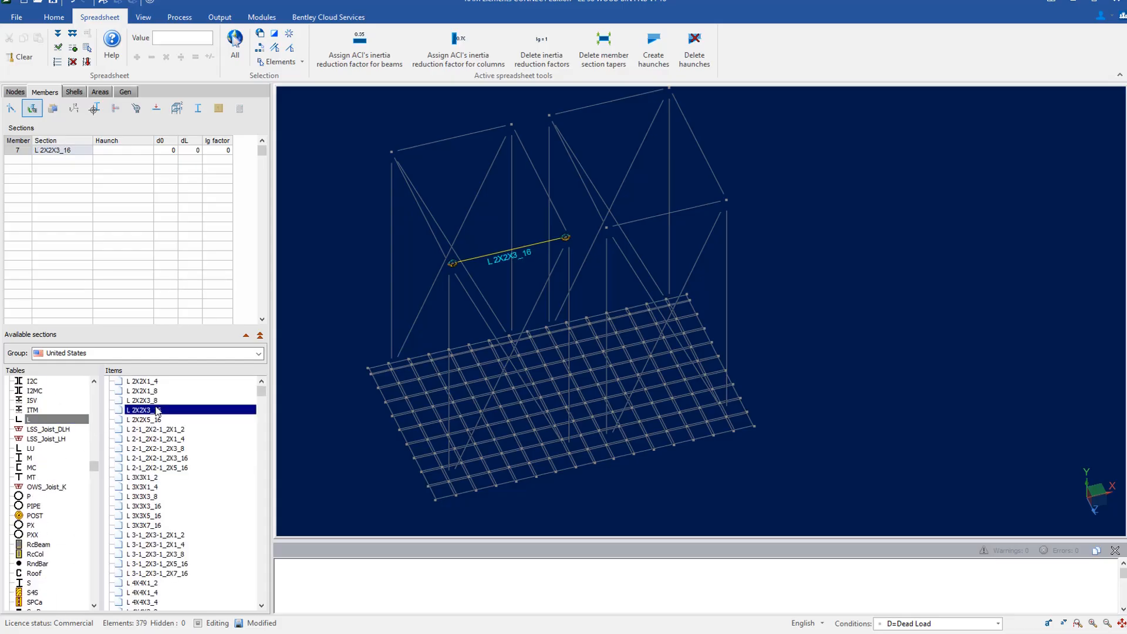
Render the whole model and examine the angle beam between its two front columns.
{"action": "left_click", "coordinate": [143, 17]}
{"action": "left_click", "coordinate": [297, 44]}
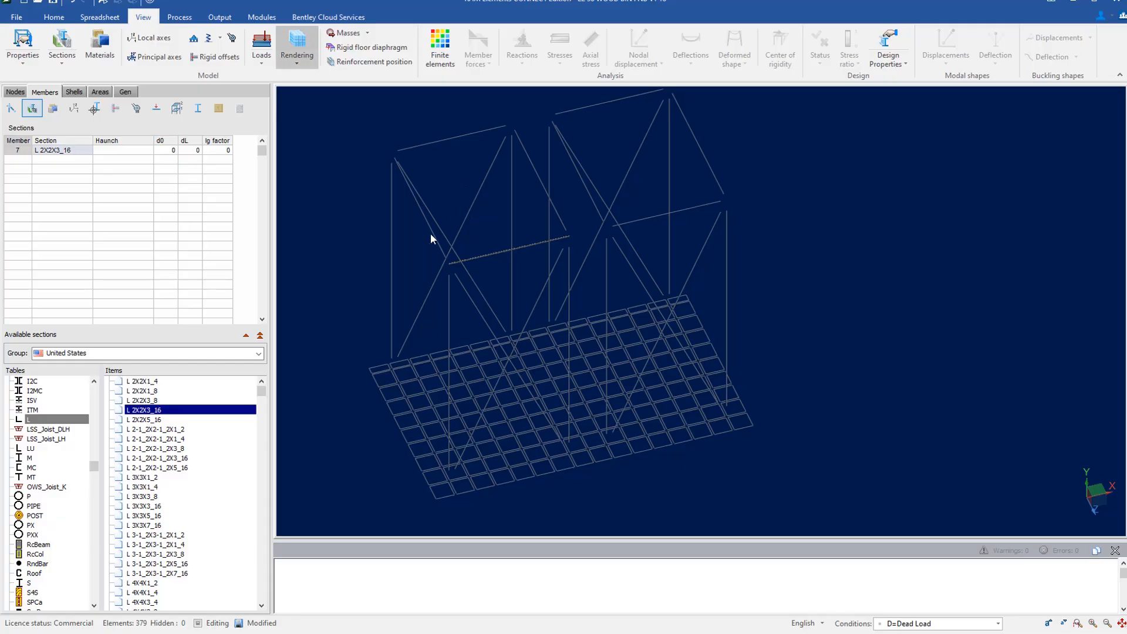
{"action": "left_click", "coordinate": [499, 262]}
{"action": "middle_click_drag", "start_coordinate": [529, 265], "coordinate": [532, 260]}
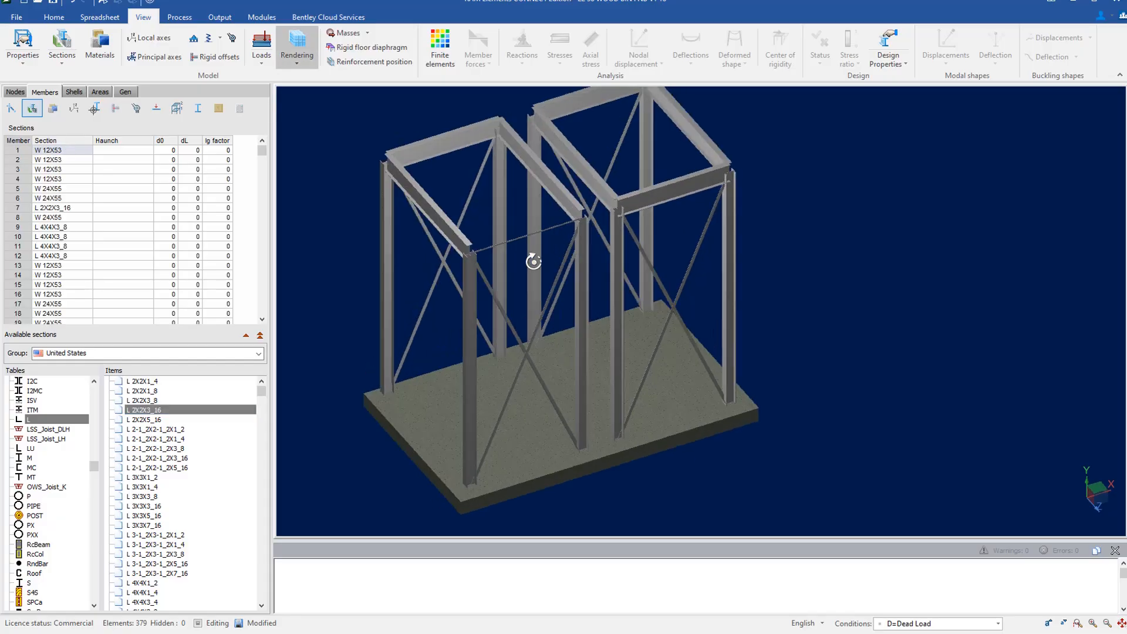
{"action": "scroll", "coordinate": [513, 253], "scroll_direction": "up", "scroll_amount": 3}
{"action": "scroll", "coordinate": [514, 254], "scroll_direction": "up", "scroll_amount": 4}
{"action": "scroll", "coordinate": [665, 269], "scroll_direction": "down", "scroll_amount": 2}
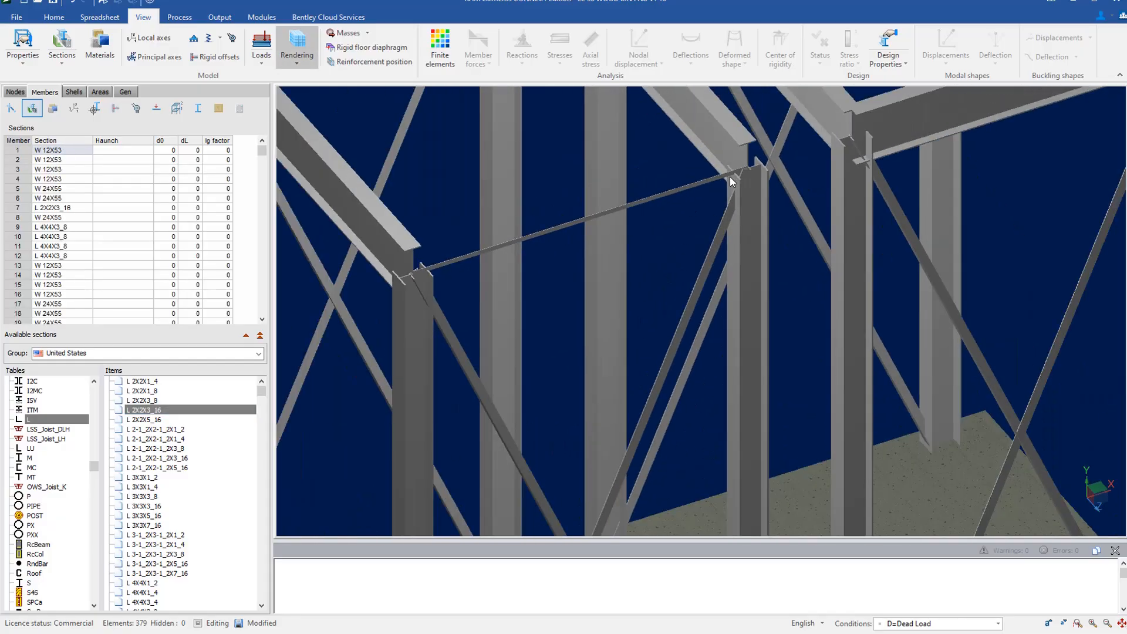
{"action": "scroll", "coordinate": [602, 258], "scroll_direction": "down", "scroll_amount": 4}
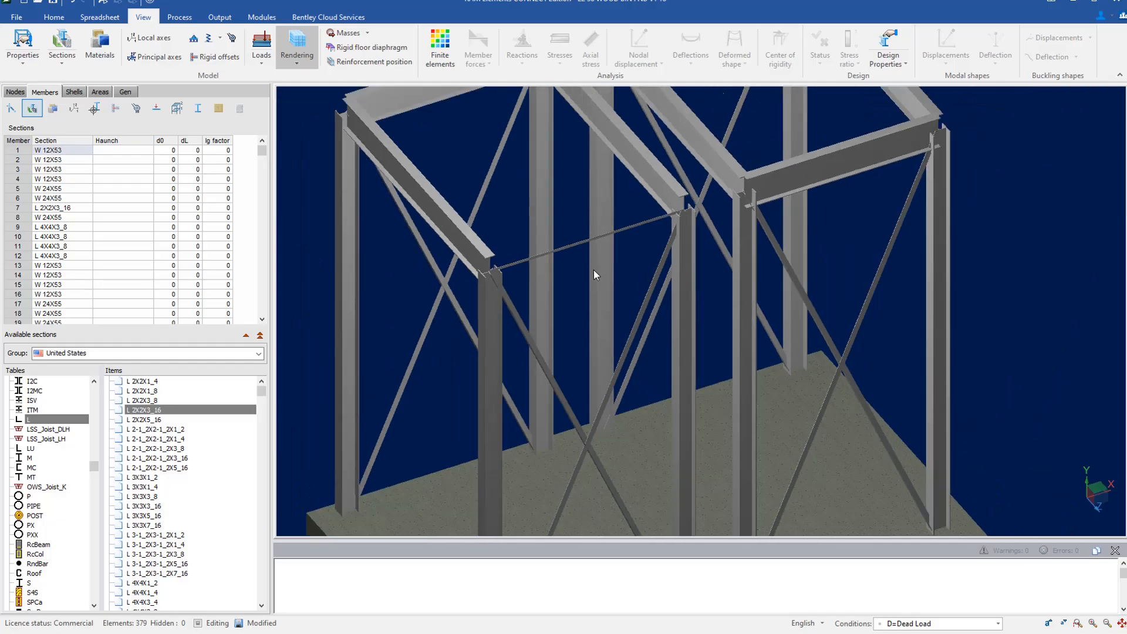
List the members' materials and choose A992 Gr50 among the United States steel materials.
{"action": "left_click", "coordinate": [53, 108]}
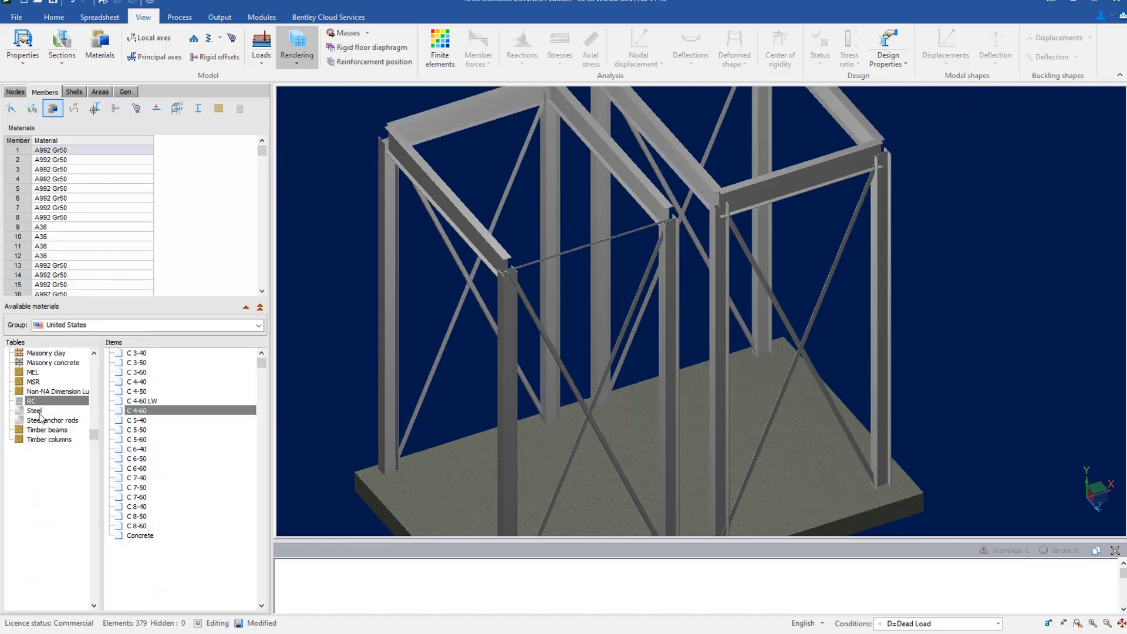
{"action": "left_click", "coordinate": [41, 411]}
{"action": "left_click", "coordinate": [158, 516]}
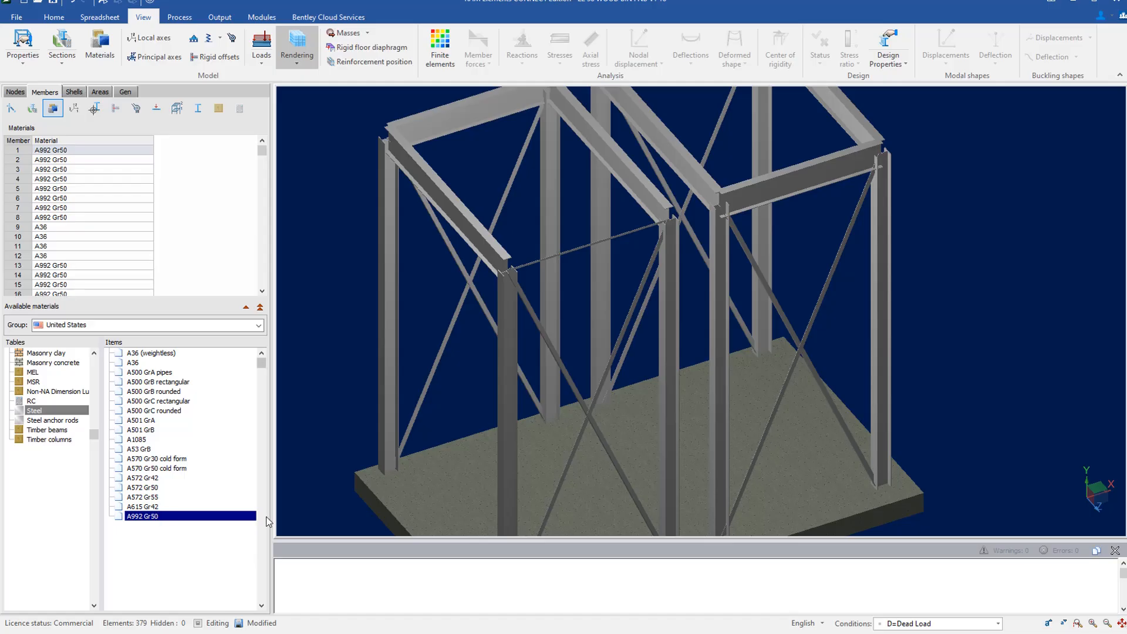
Examine the local axis orientation and hinges of a diagonal brace, and the hinges of the front angle beam.
{"action": "left_click", "coordinate": [463, 301]}
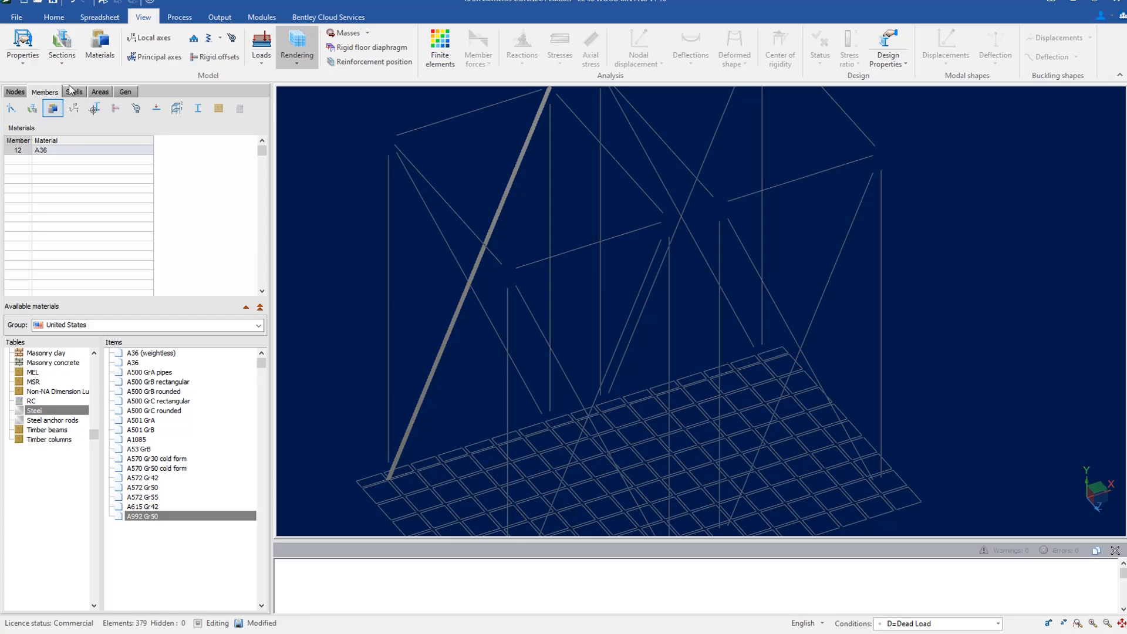
{"action": "left_click", "coordinate": [74, 112]}
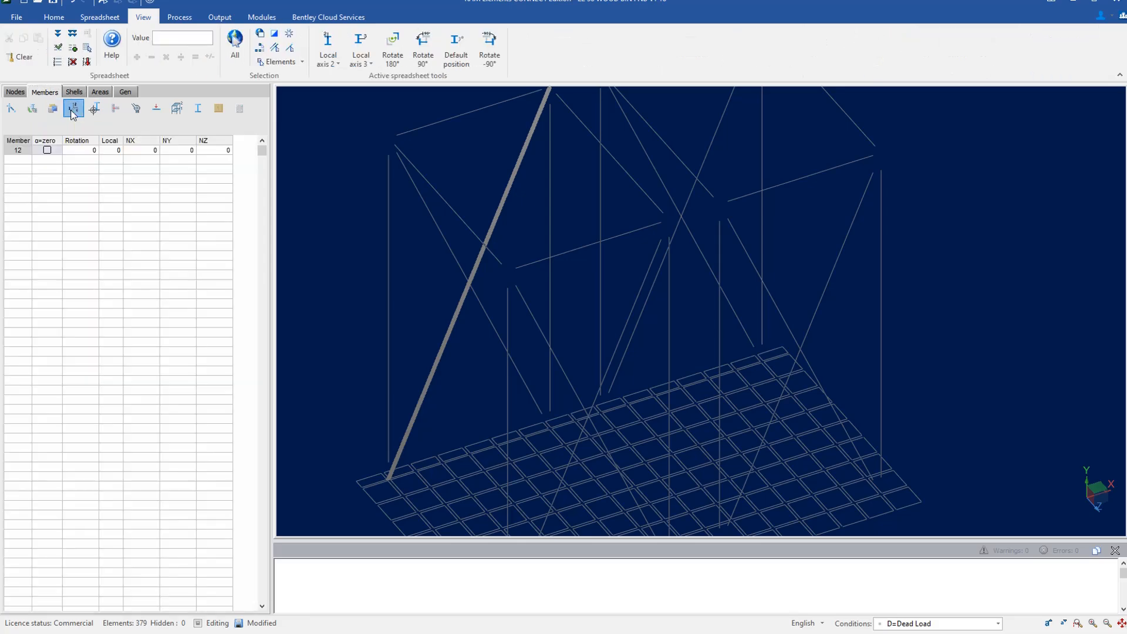
{"action": "left_click", "coordinate": [136, 108]}
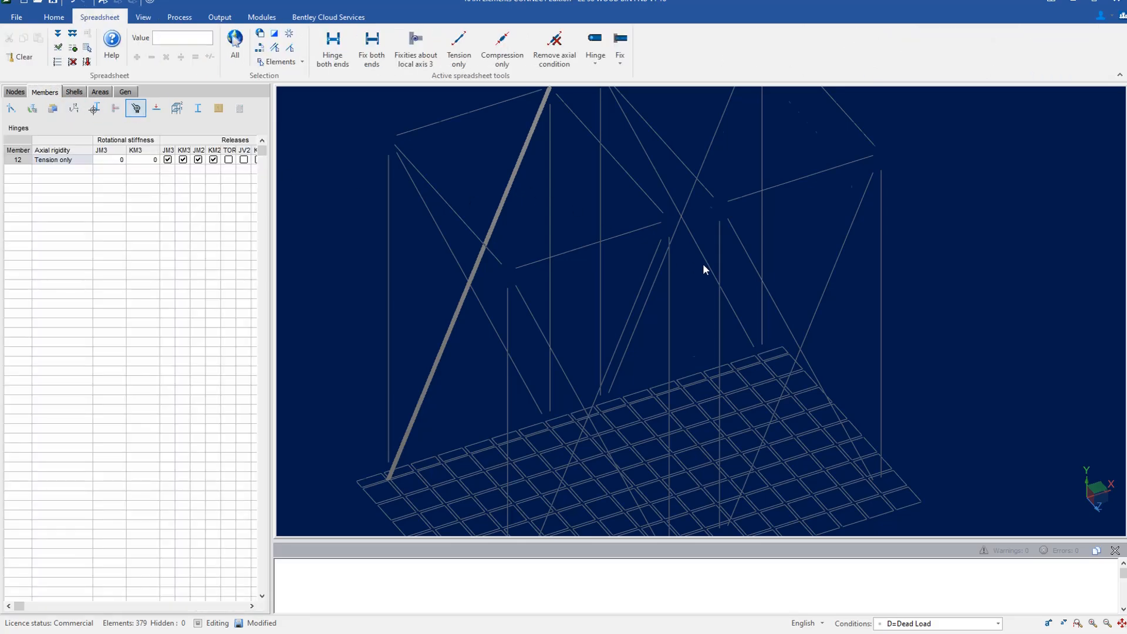
{"action": "scroll", "coordinate": [650, 260], "scroll_direction": "down", "scroll_amount": 2}
{"action": "left_click", "coordinate": [604, 257]}
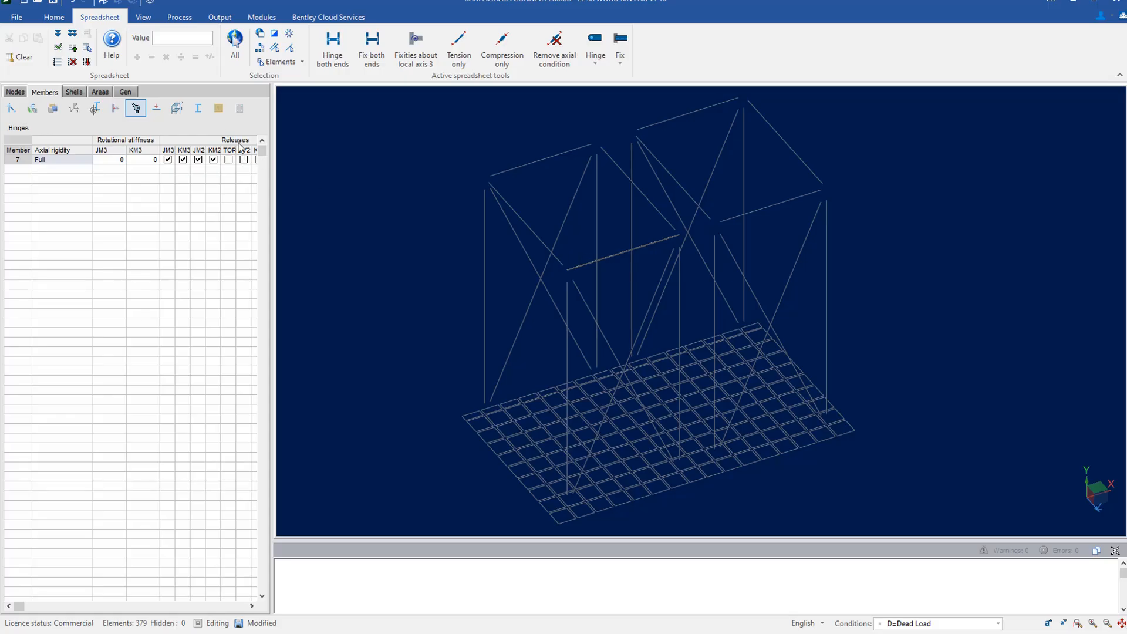
Examine the steel design parameters and flange bracing settings of the left end top beam, without assigning any bracing.
{"action": "left_click", "coordinate": [198, 108]}
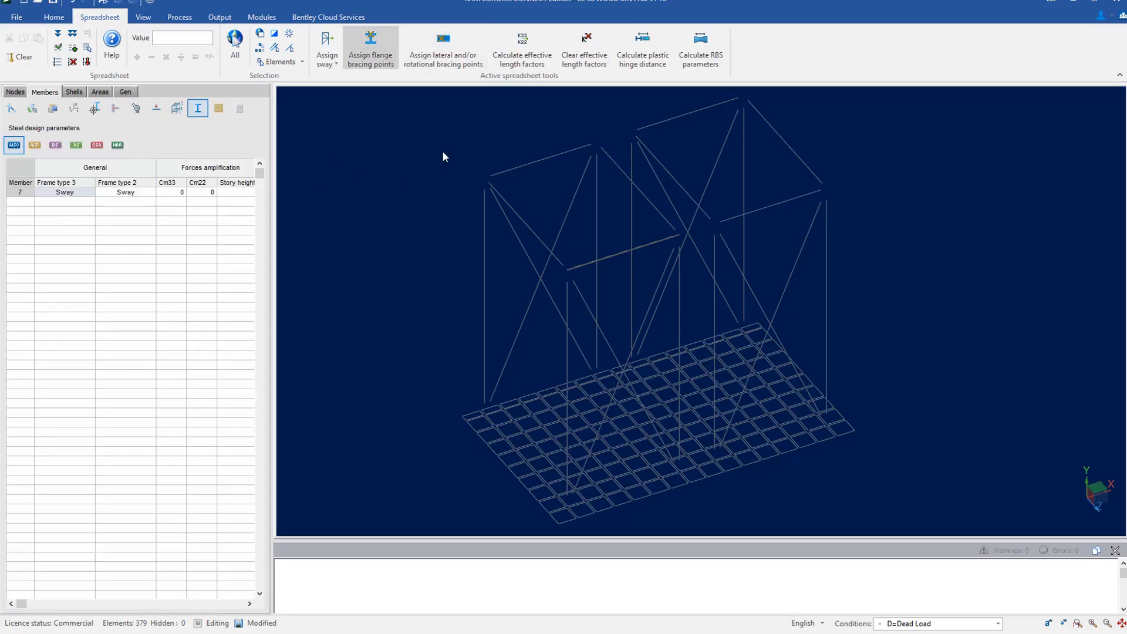
{"action": "left_click", "coordinate": [526, 224]}
{"action": "left_click", "coordinate": [368, 55]}
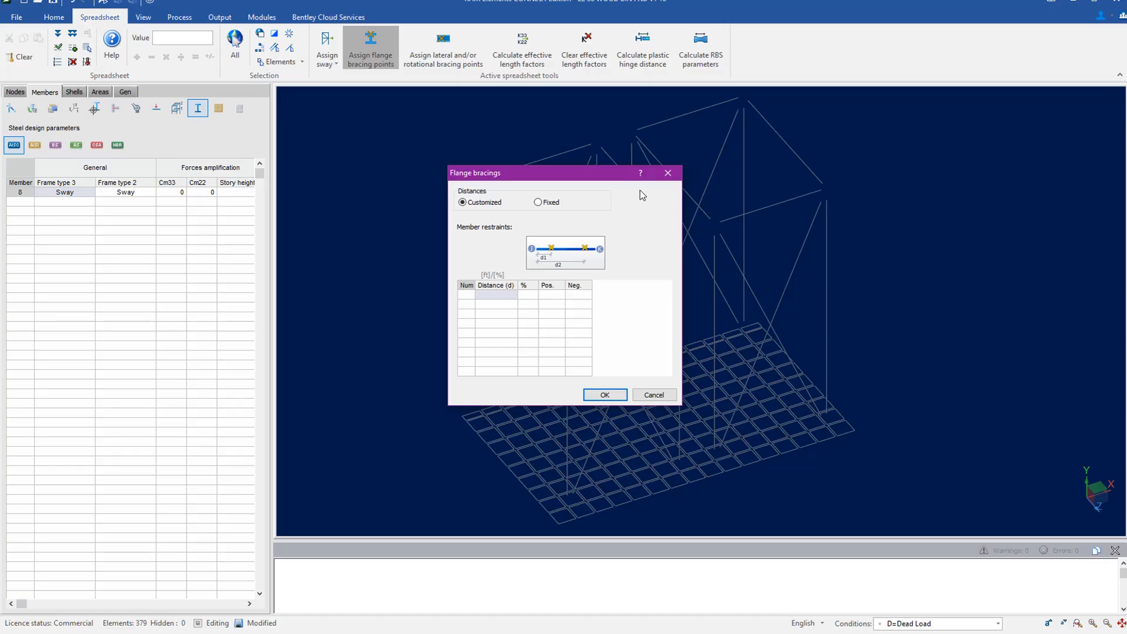
{"action": "left_click_drag", "start_coordinate": [605, 177], "coordinate": [737, 280]}
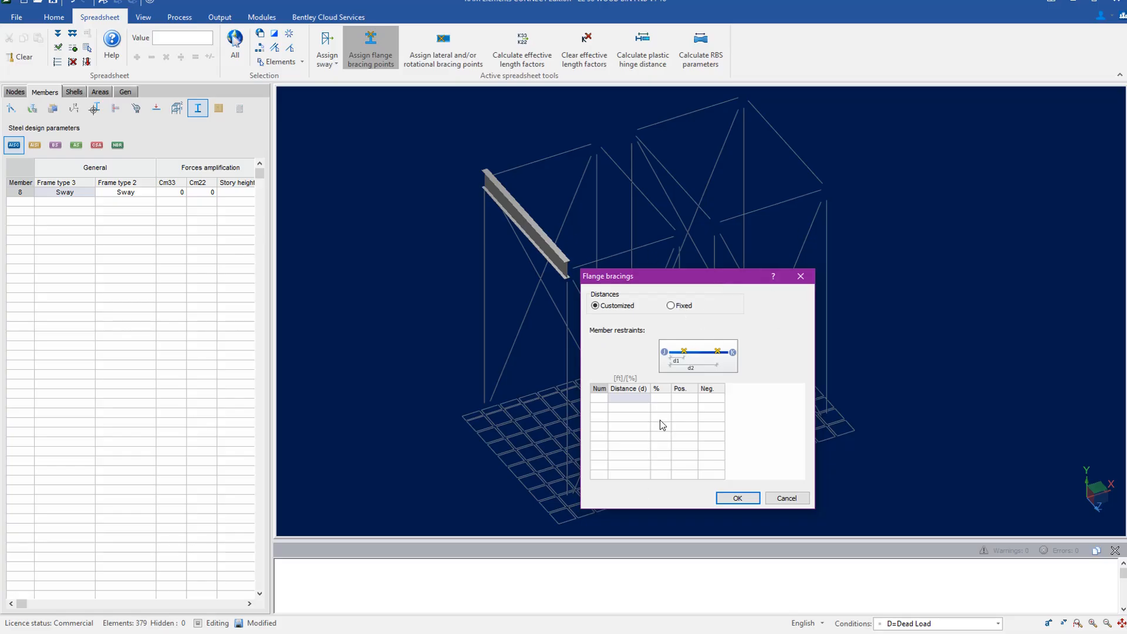
{"action": "left_click", "coordinate": [780, 499]}
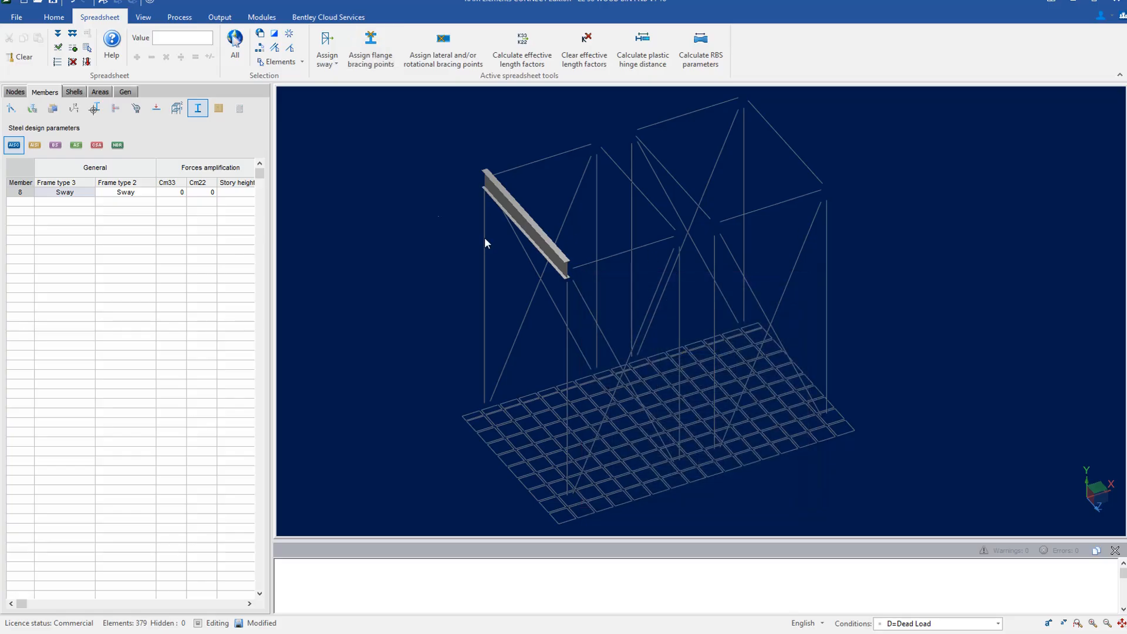
Apply a uniform distributed load of 0.1 kip/ft in the global -Y direction to the left end top beam.
{"action": "left_click", "coordinate": [74, 92]}
{"action": "left_click", "coordinate": [45, 92]}
{"action": "left_click", "coordinate": [157, 108]}
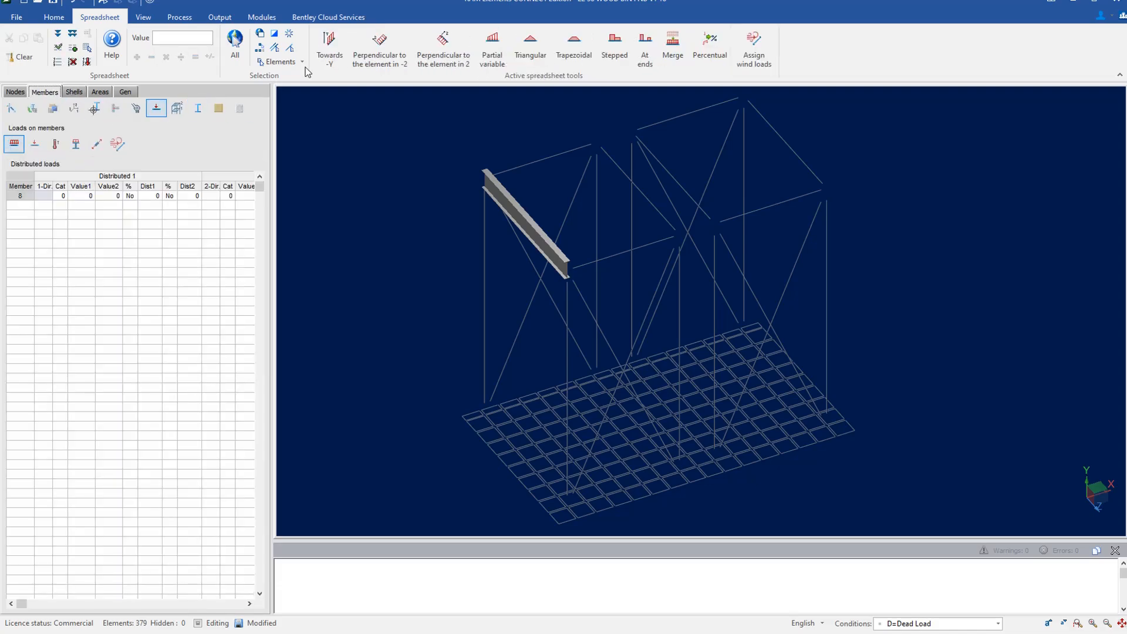
{"action": "left_click", "coordinate": [330, 50]}
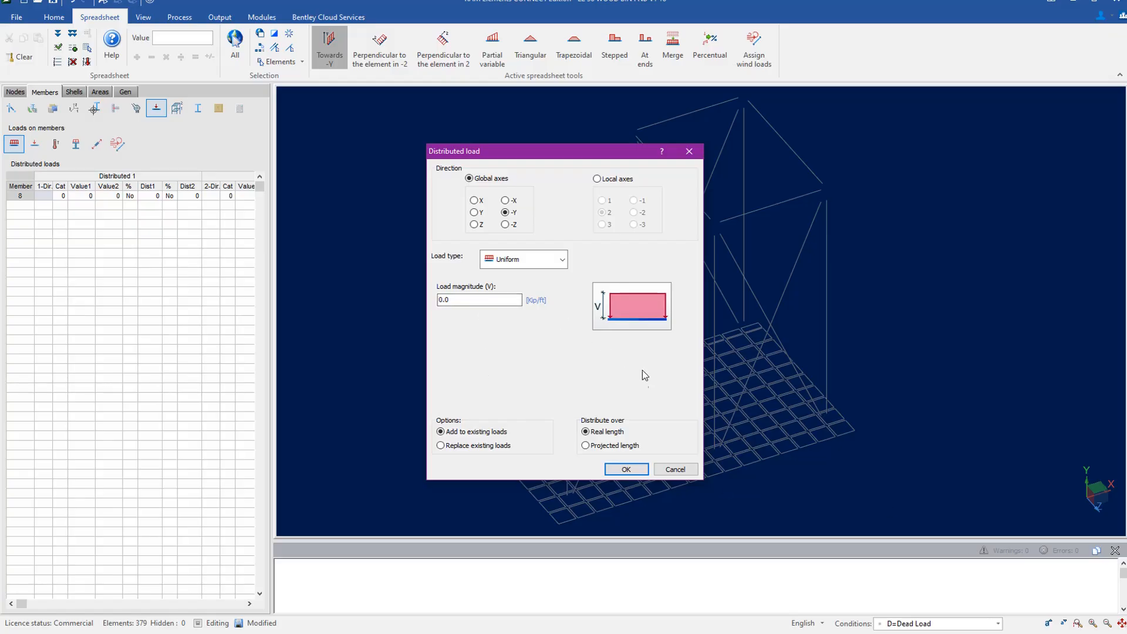
{"action": "left_click", "coordinate": [499, 300]}
{"action": "key", "text": "BackSpace"}
{"action": "type", "text": "1"}
{"action": "left_click", "coordinate": [622, 469]}
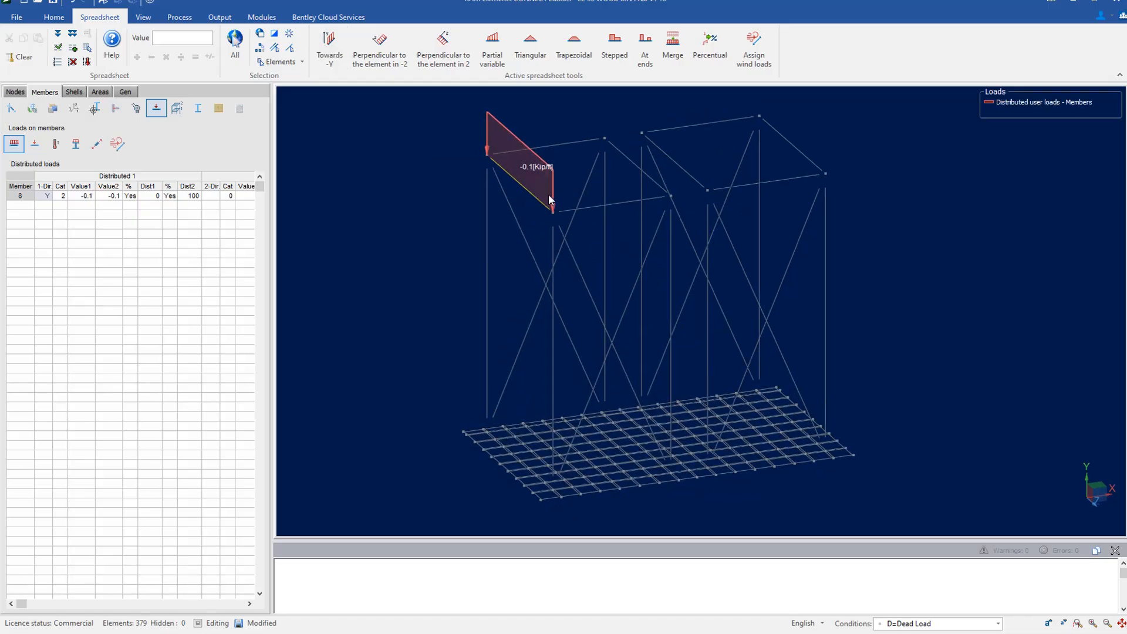
Compare the beam load with the loads on the whole frame, and set the left end beam's distributed load direction to X.
{"action": "double_click", "coordinate": [550, 194]}
{"action": "middle_click_drag", "start_coordinate": [568, 168], "coordinate": [587, 260]}
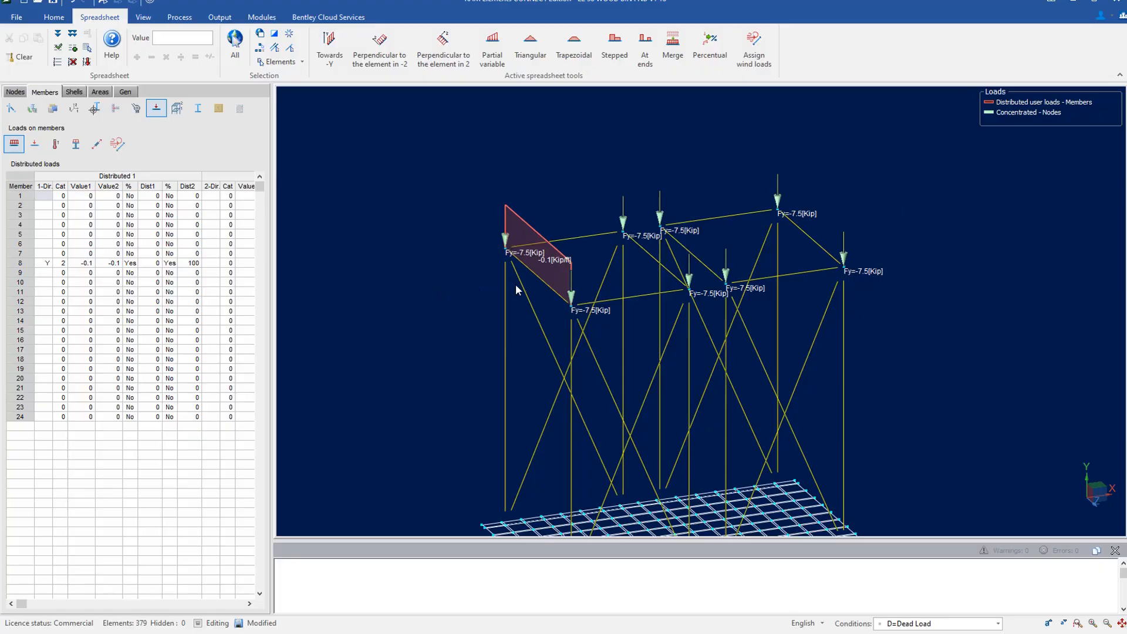
{"action": "left_click", "coordinate": [546, 286]}
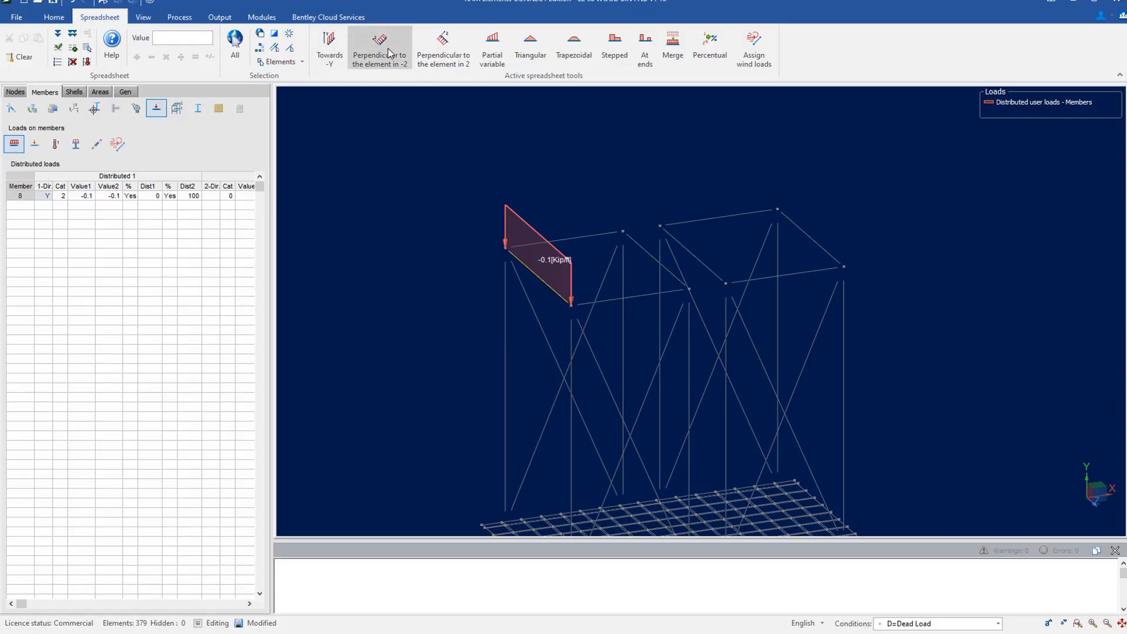
{"action": "left_click", "coordinate": [47, 197]}
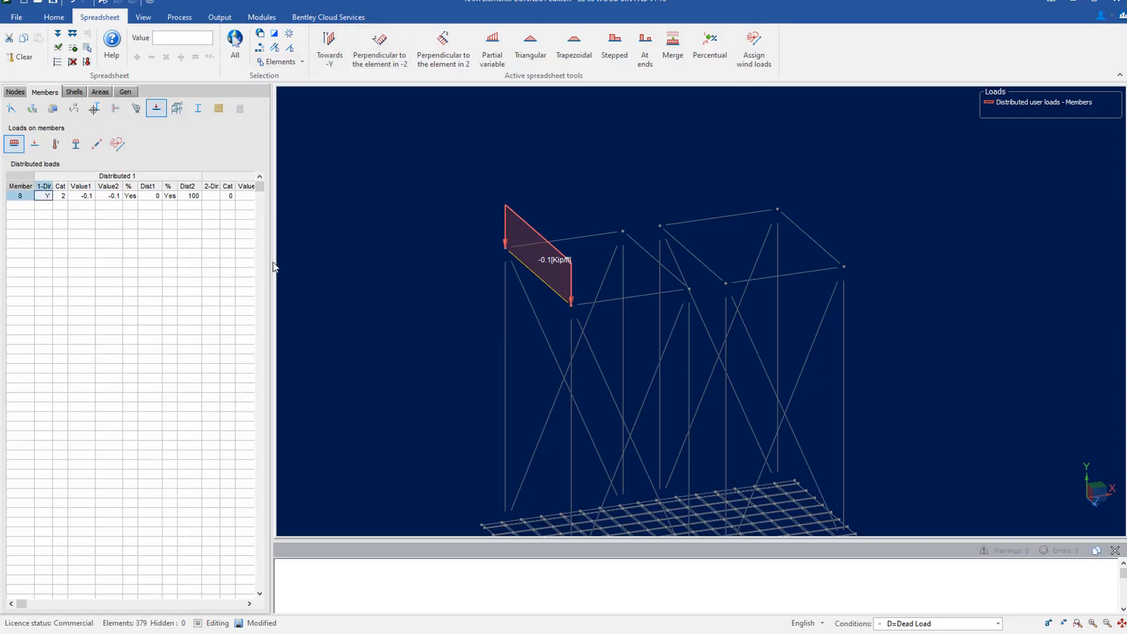
{"action": "type", "text": "X"}
{"action": "key", "text": "Return"}
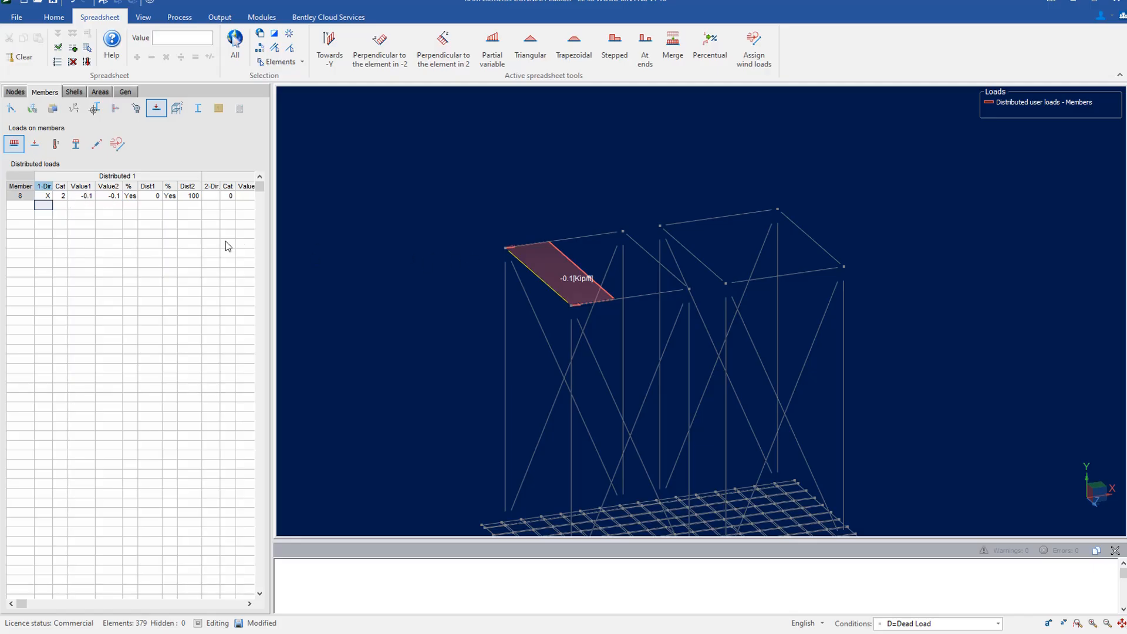
Set the left end beam's distributed load direction to Z.
{"action": "left_click", "coordinate": [47, 197]}
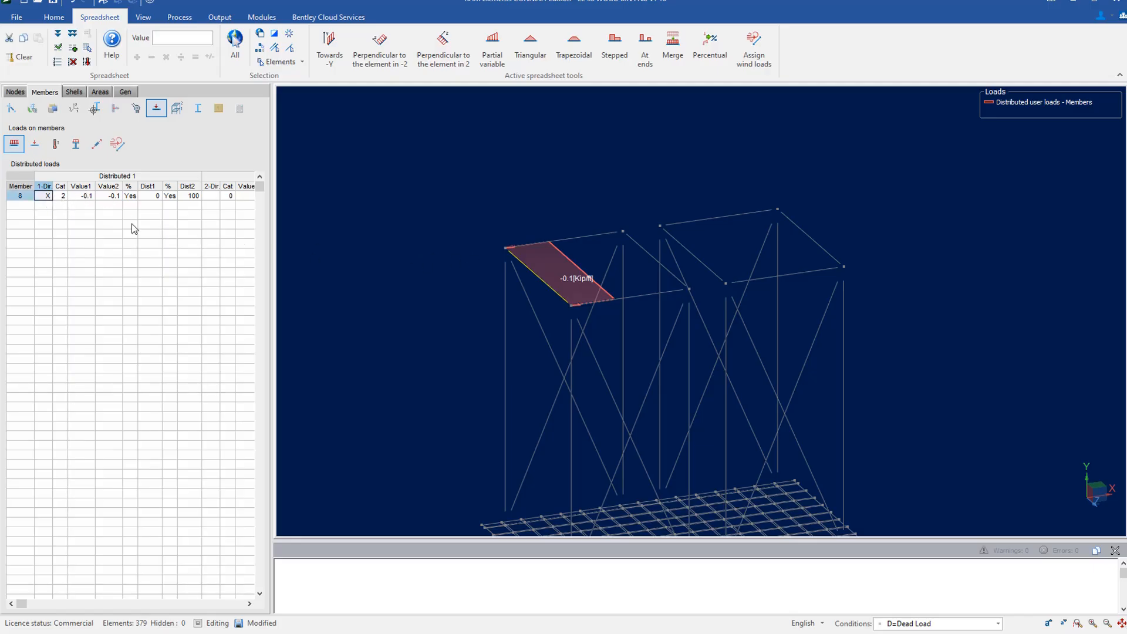
{"action": "type", "text": "Z"}
{"action": "key", "text": "Return"}
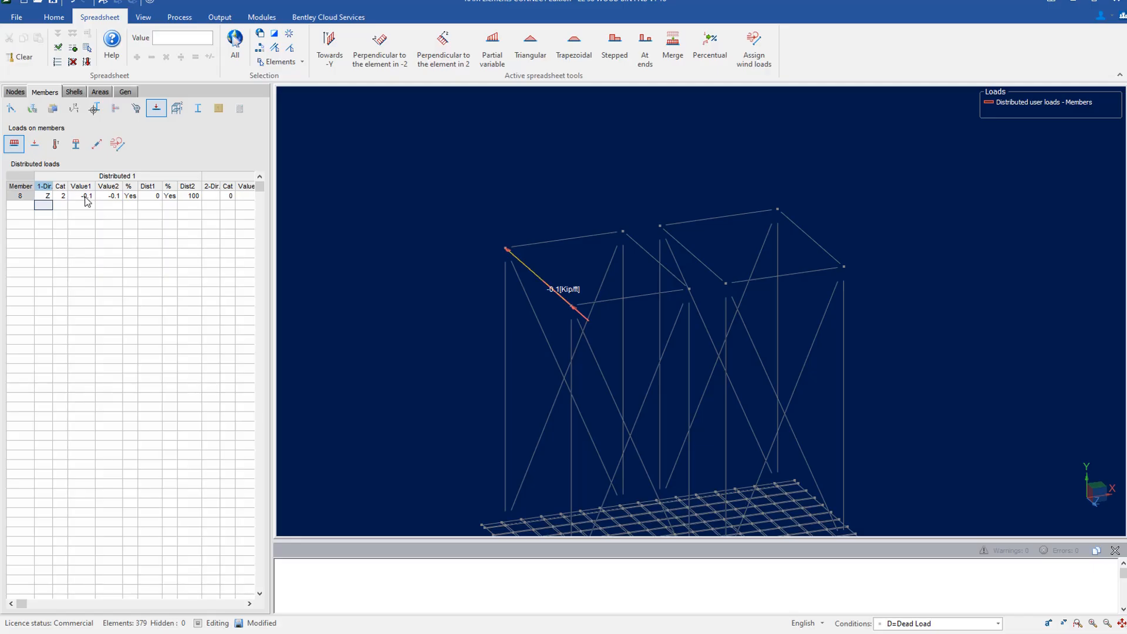
Reverse the sign of the beam's start and end distributed load values by multiplying both by -1.
{"action": "left_click_drag", "start_coordinate": [85, 197], "coordinate": [111, 200]}
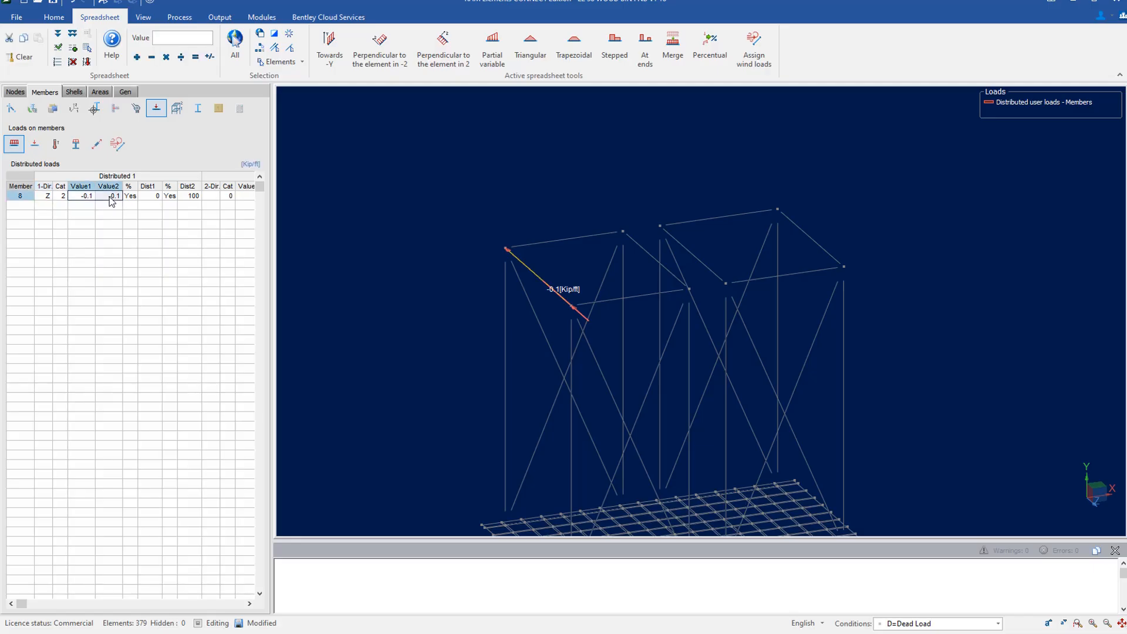
{"action": "left_click", "coordinate": [183, 39]}
{"action": "type", "text": "-1"}
{"action": "left_click", "coordinate": [166, 57]}
{"action": "scroll", "coordinate": [589, 279], "scroll_direction": "down", "scroll_amount": 1}
{"action": "middle_click_drag", "start_coordinate": [590, 279], "coordinate": [594, 225]}
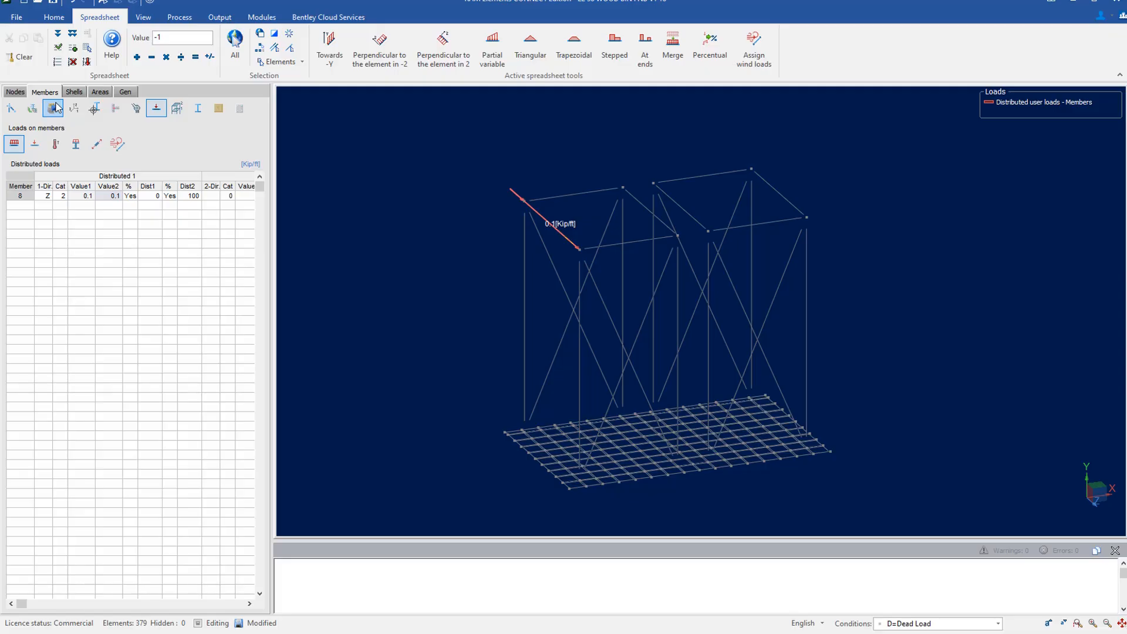
Examine the connectivity, thickness, material and local axis rotation of a mat shell on the foundation's left edge.
{"action": "left_click", "coordinate": [74, 92]}
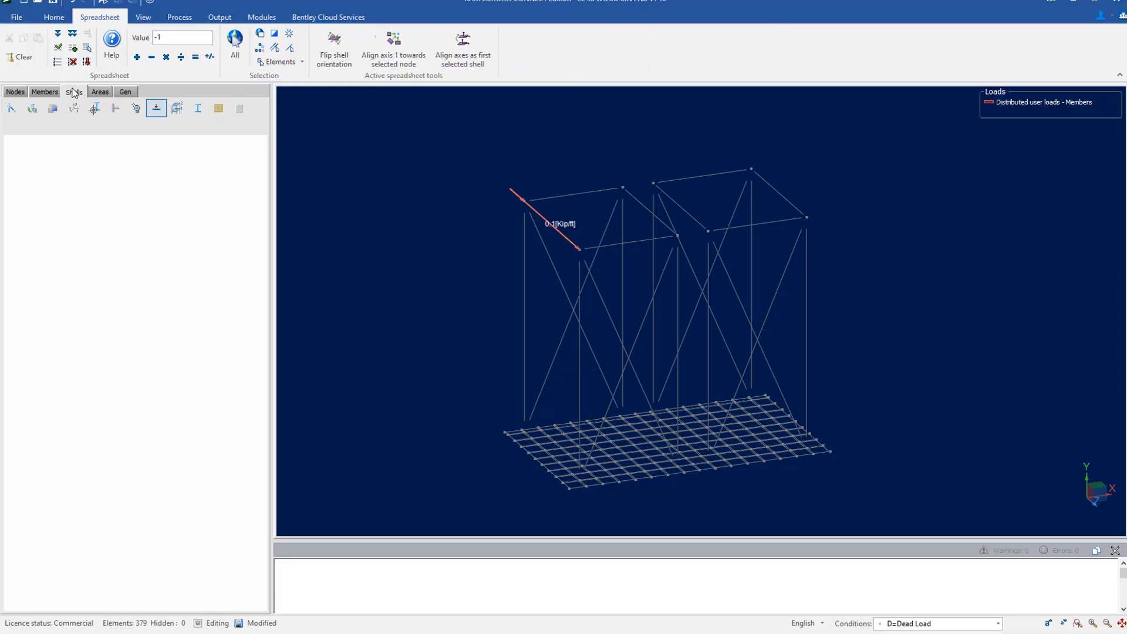
{"action": "left_click", "coordinate": [16, 108]}
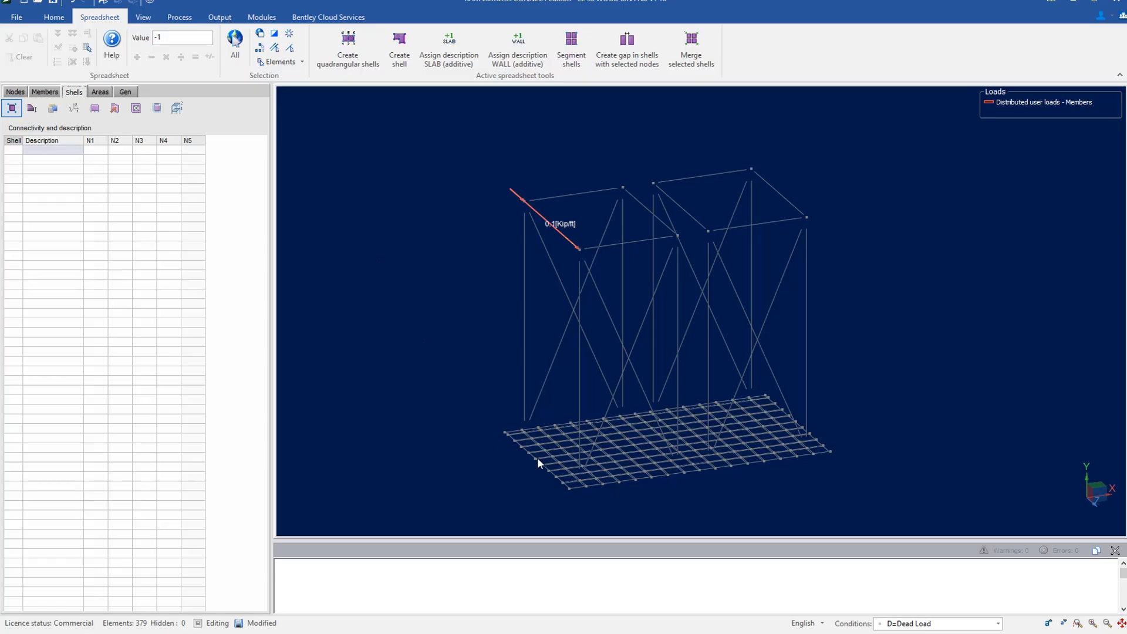
{"action": "left_click", "coordinate": [562, 476]}
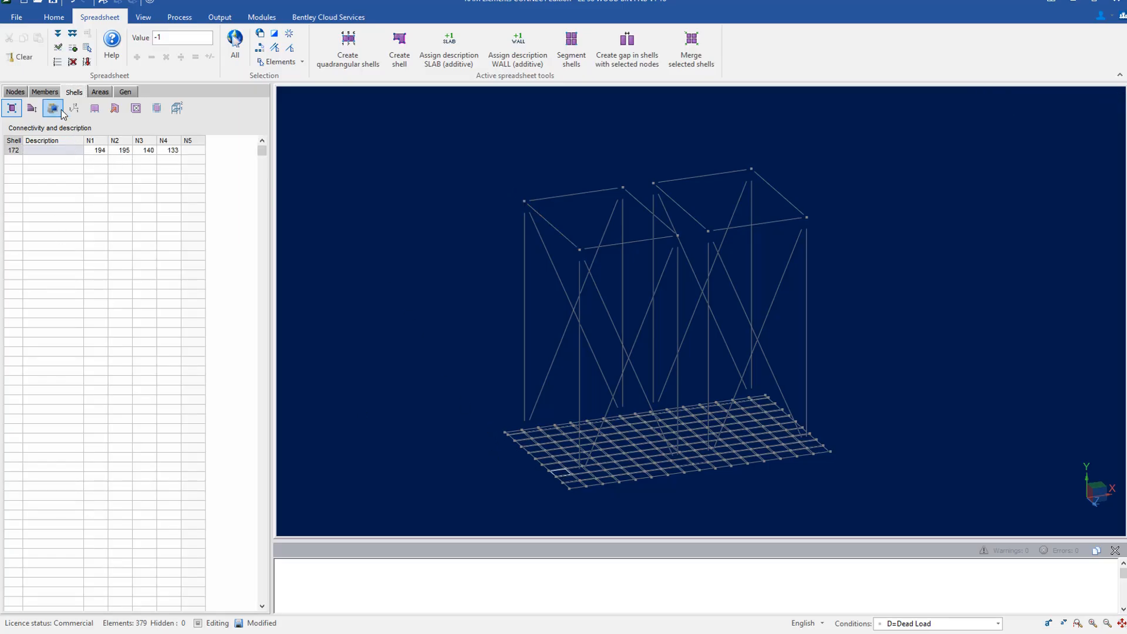
{"action": "left_click", "coordinate": [31, 107]}
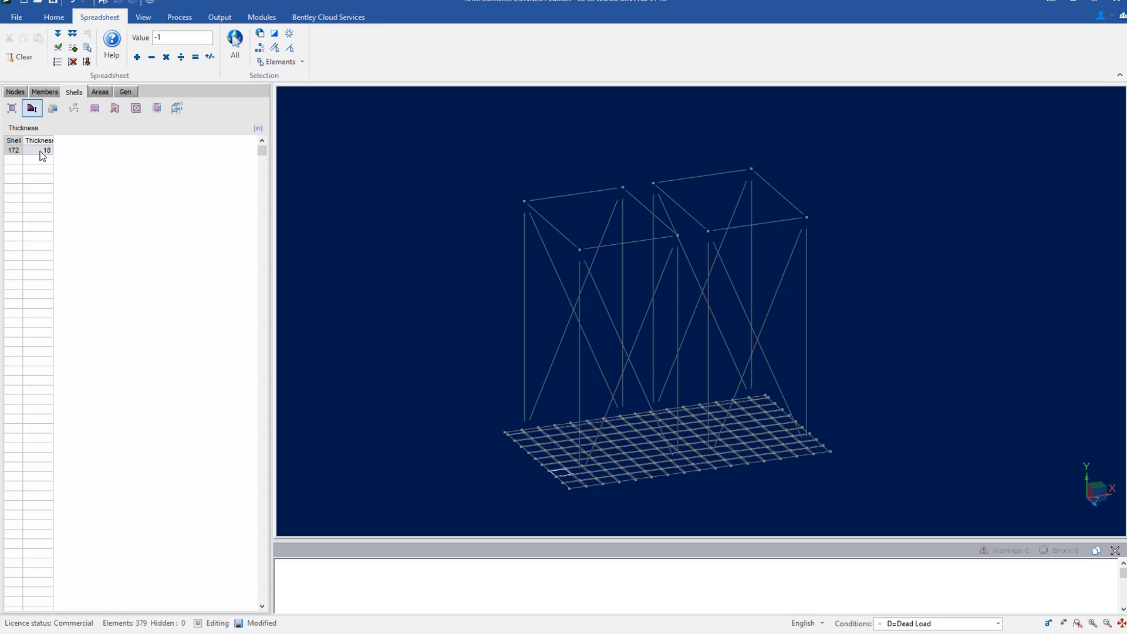
{"action": "left_click", "coordinate": [52, 107]}
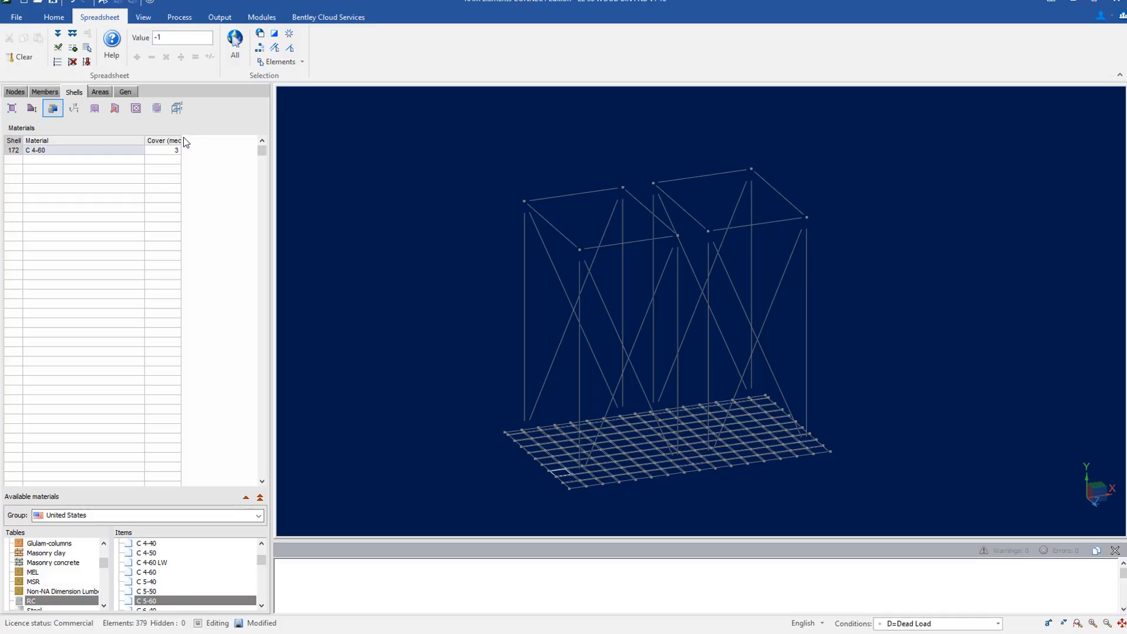
{"action": "left_click", "coordinate": [73, 107]}
{"action": "scroll", "coordinate": [559, 475], "scroll_direction": "up", "scroll_amount": 2}
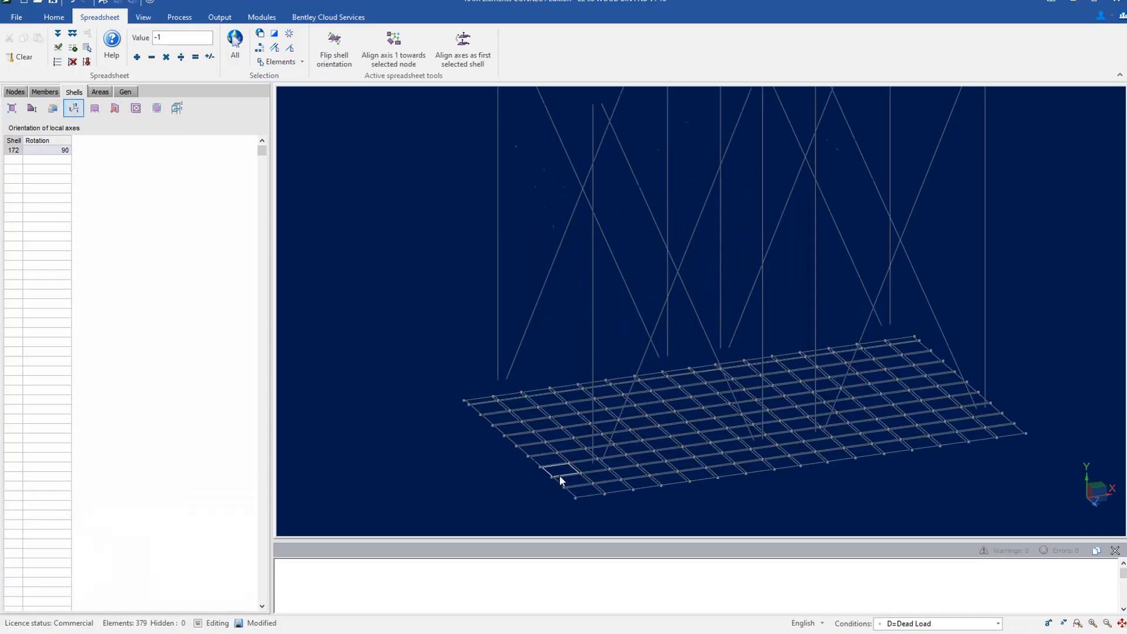
{"action": "scroll", "coordinate": [559, 476], "scroll_direction": "up", "scroll_amount": 1}
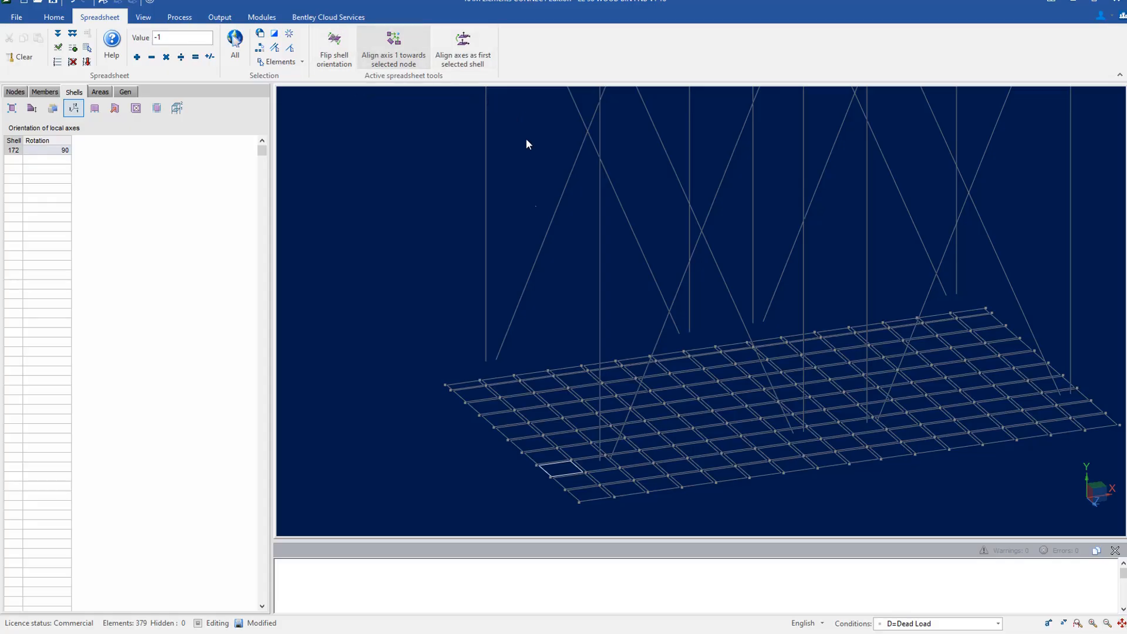
Turn on the local axes display and select all the foundation mat shells, leaving the frame members unselected.
{"action": "left_click", "coordinate": [580, 442]}
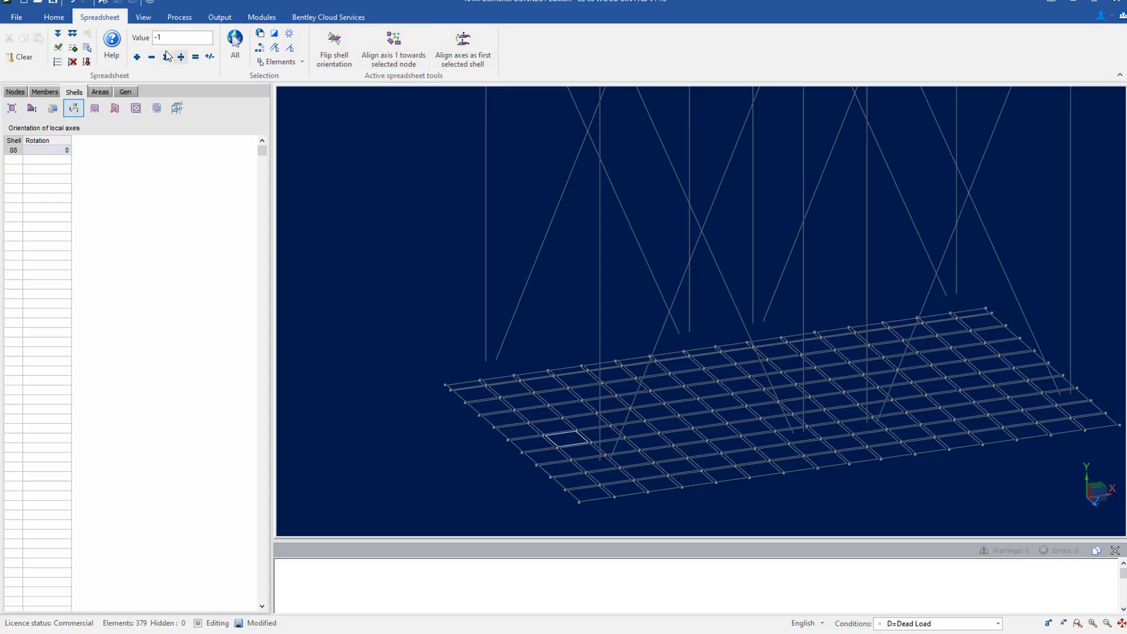
{"action": "left_click", "coordinate": [145, 19]}
{"action": "left_click", "coordinate": [149, 37]}
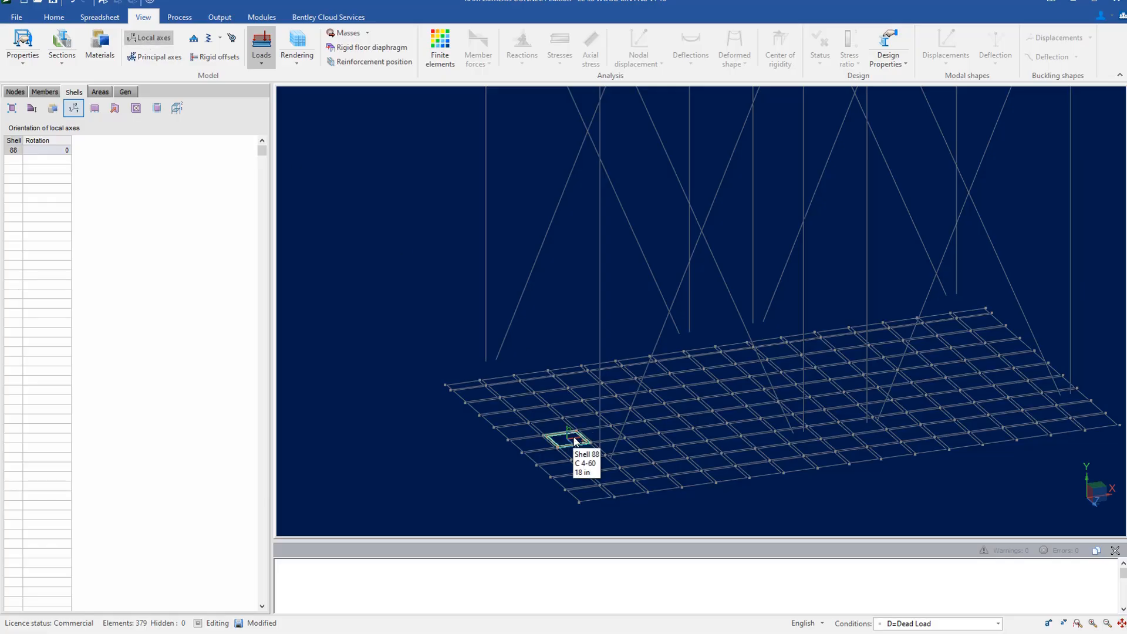
{"action": "left_click", "coordinate": [574, 441]}
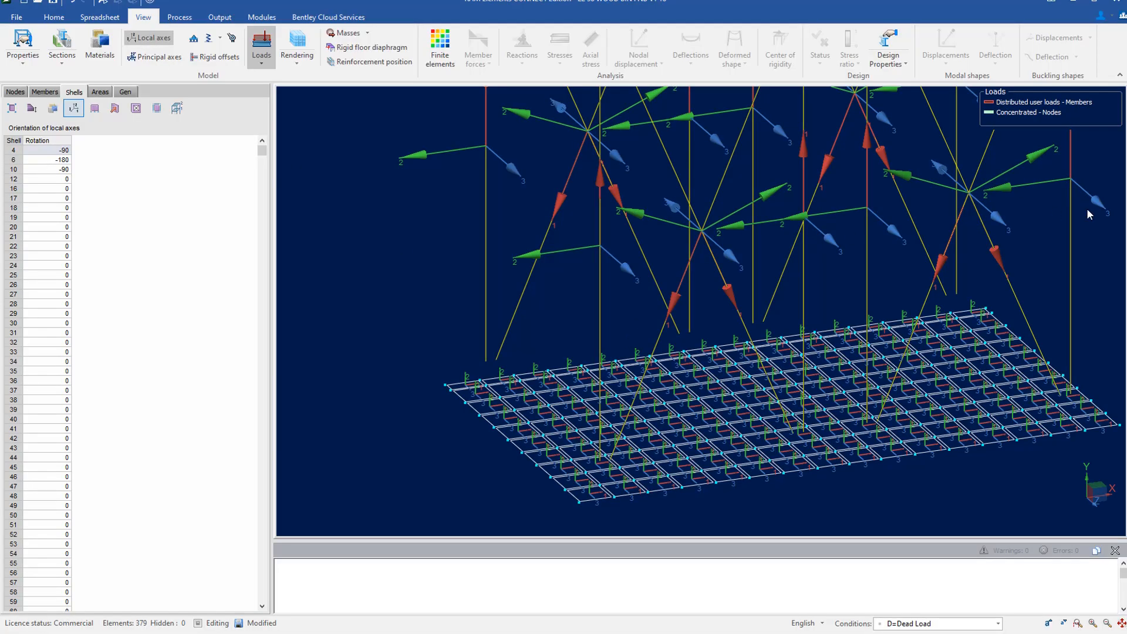
{"action": "left_click_drag", "start_coordinate": [1087, 210], "coordinate": [304, 239]}
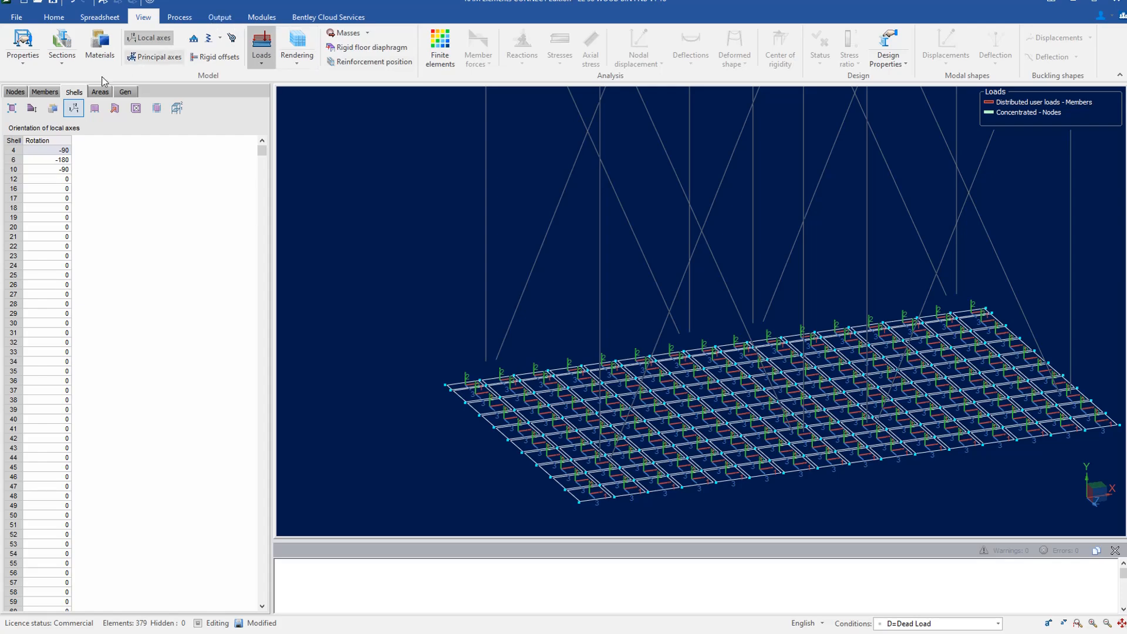
Examine the local axis orientation of the mat shells and the tools for aligning shell axes.
{"action": "left_click", "coordinate": [141, 109]}
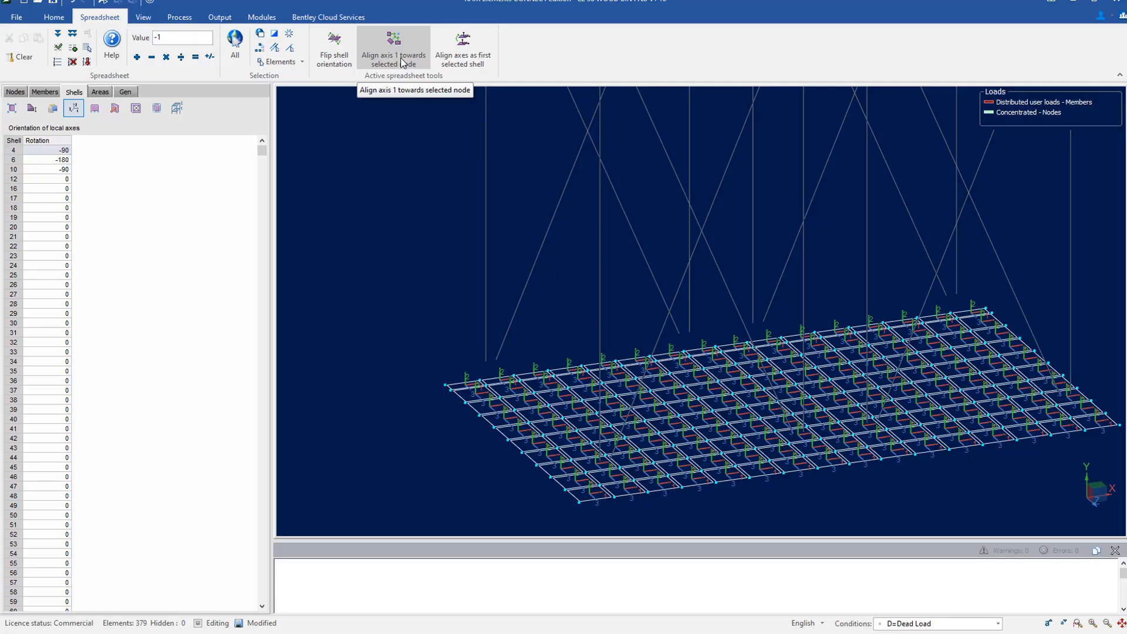
{"action": "scroll", "coordinate": [966, 462], "scroll_direction": "up", "scroll_amount": 3}
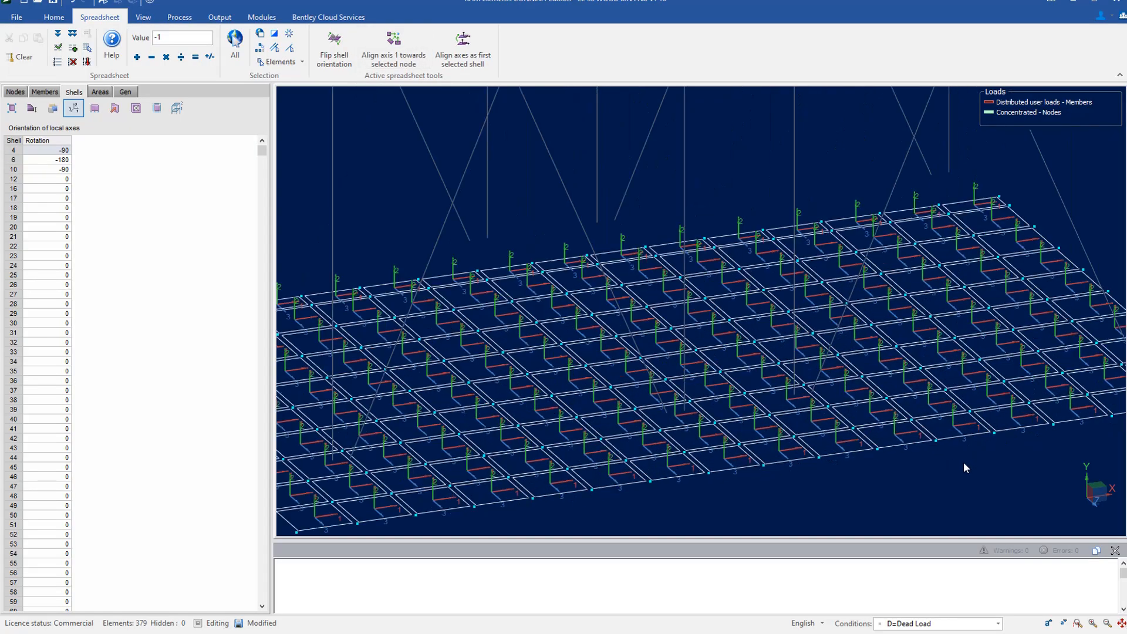
{"action": "scroll", "coordinate": [969, 438], "scroll_direction": "up", "scroll_amount": 3}
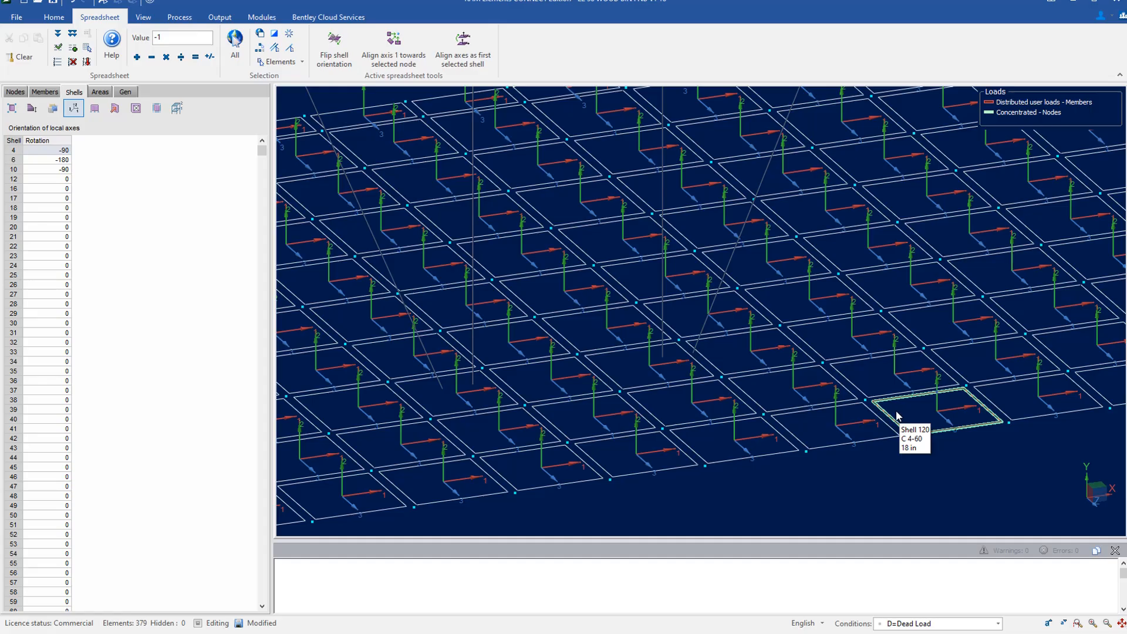
{"action": "scroll", "coordinate": [901, 416], "scroll_direction": "down", "scroll_amount": 5}
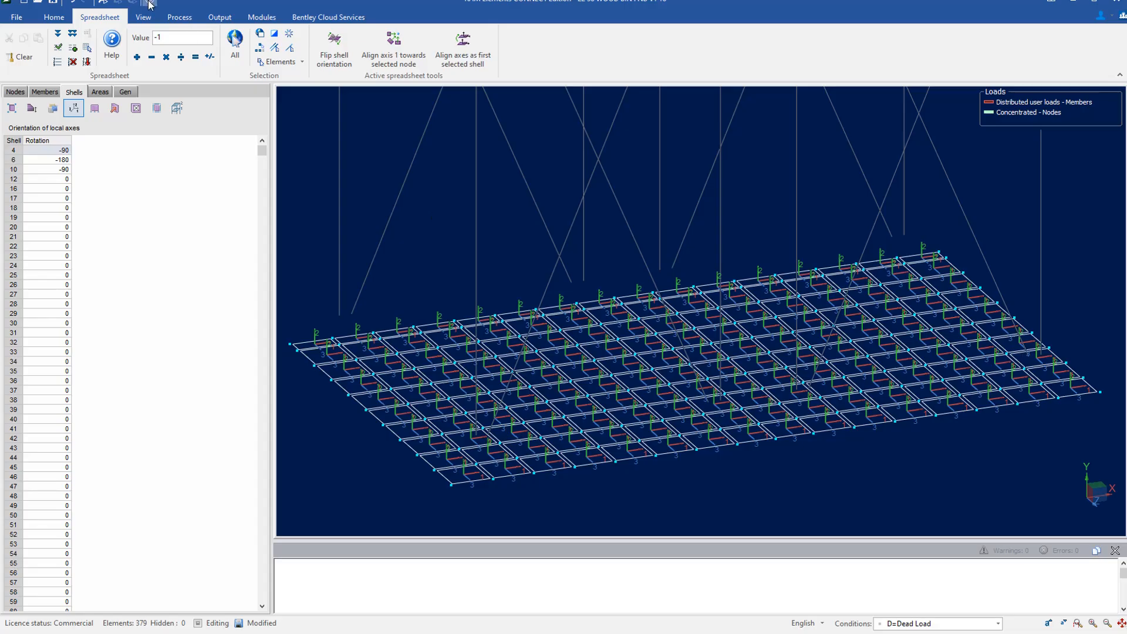
Review the mat shells' intermediate supports, pressure loads, openings and story numbers, and open the load areas' connectivity data.
{"action": "left_click", "coordinate": [97, 113]}
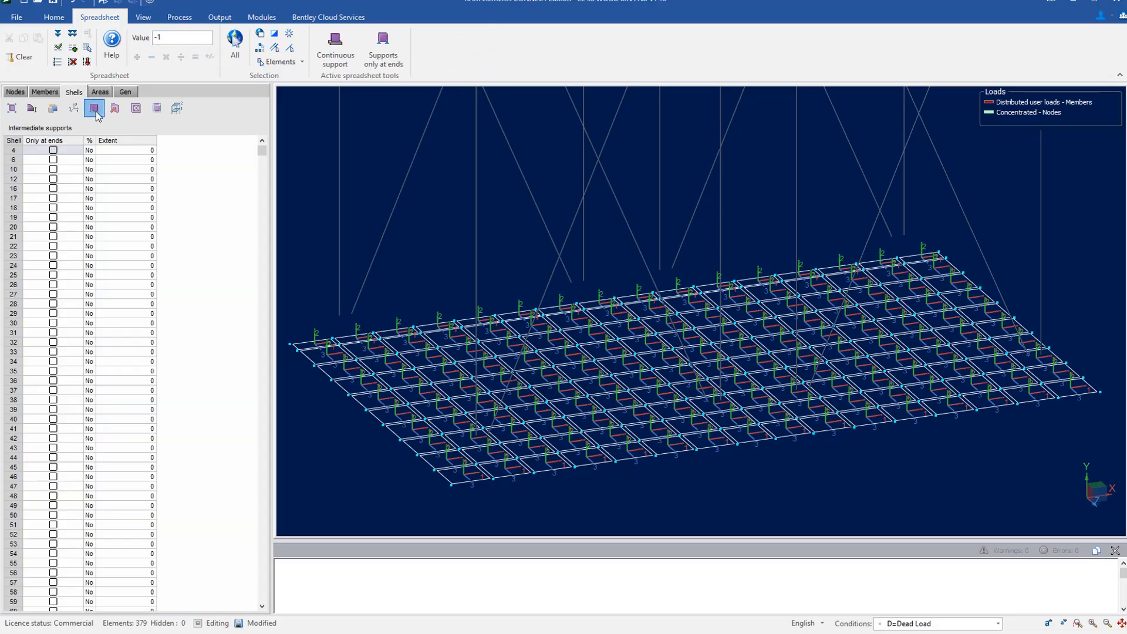
{"action": "left_click", "coordinate": [113, 109]}
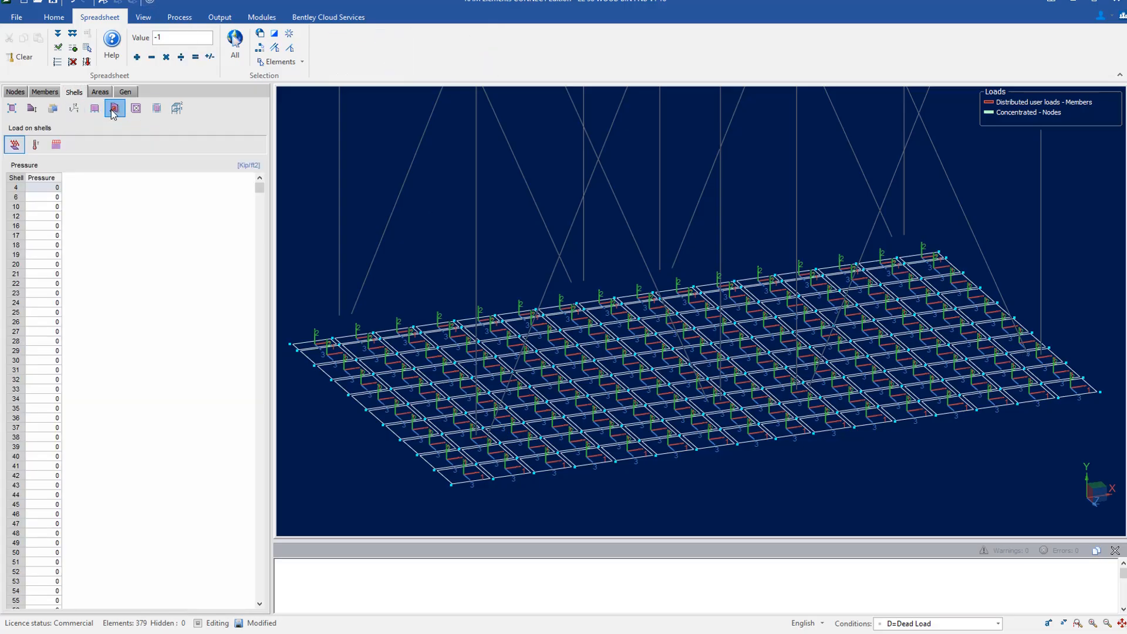
{"action": "left_click", "coordinate": [135, 110]}
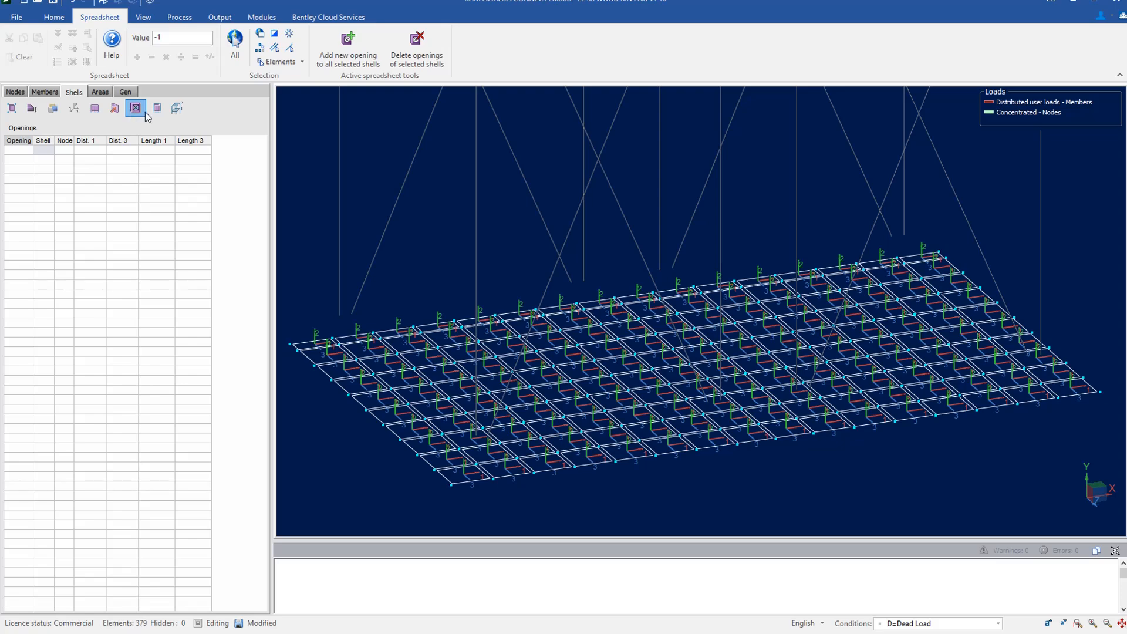
{"action": "left_click", "coordinate": [157, 110]}
{"action": "left_click", "coordinate": [176, 109]}
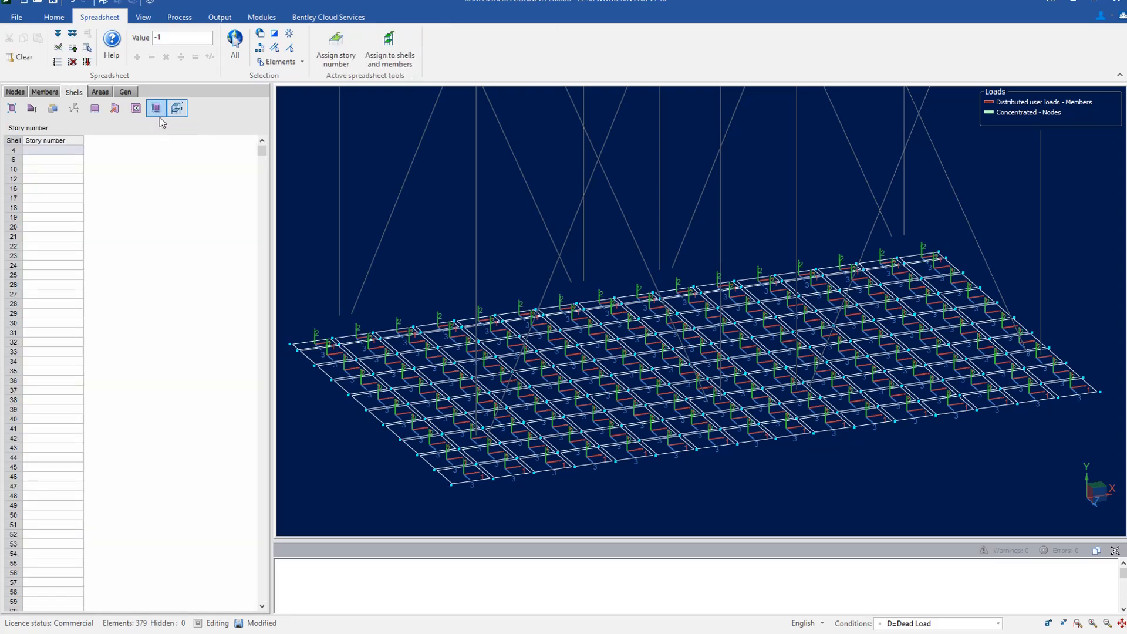
{"action": "left_click", "coordinate": [100, 92]}
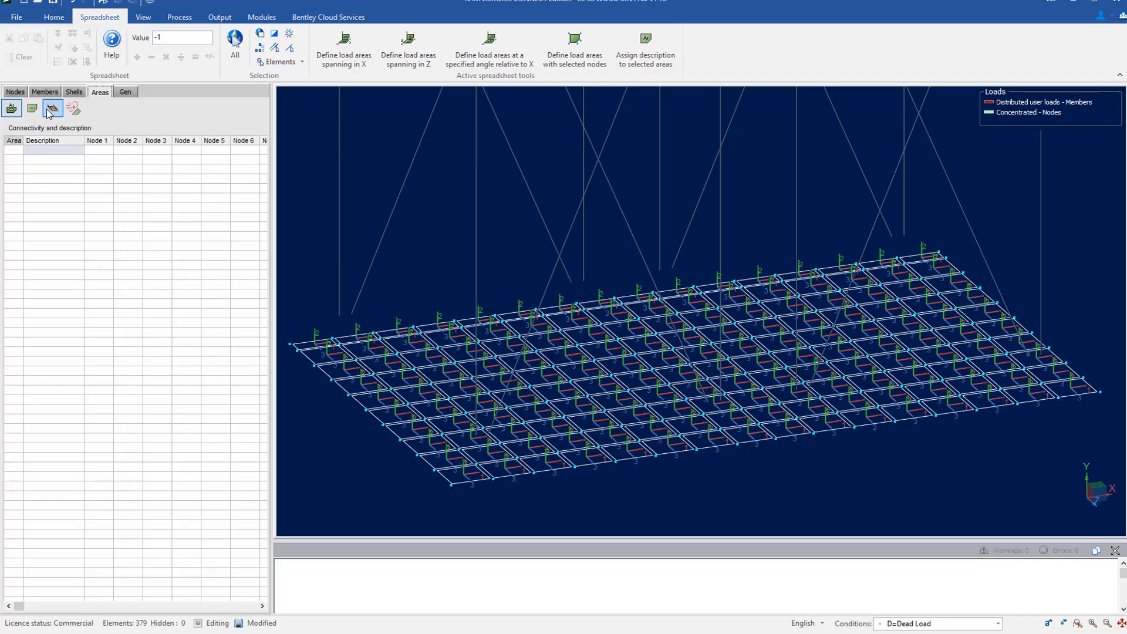
Examine the self weight multipliers in X, Y and Z for the D=Dead Load condition.
{"action": "left_click", "coordinate": [126, 93]}
{"action": "left_click", "coordinate": [129, 179]}
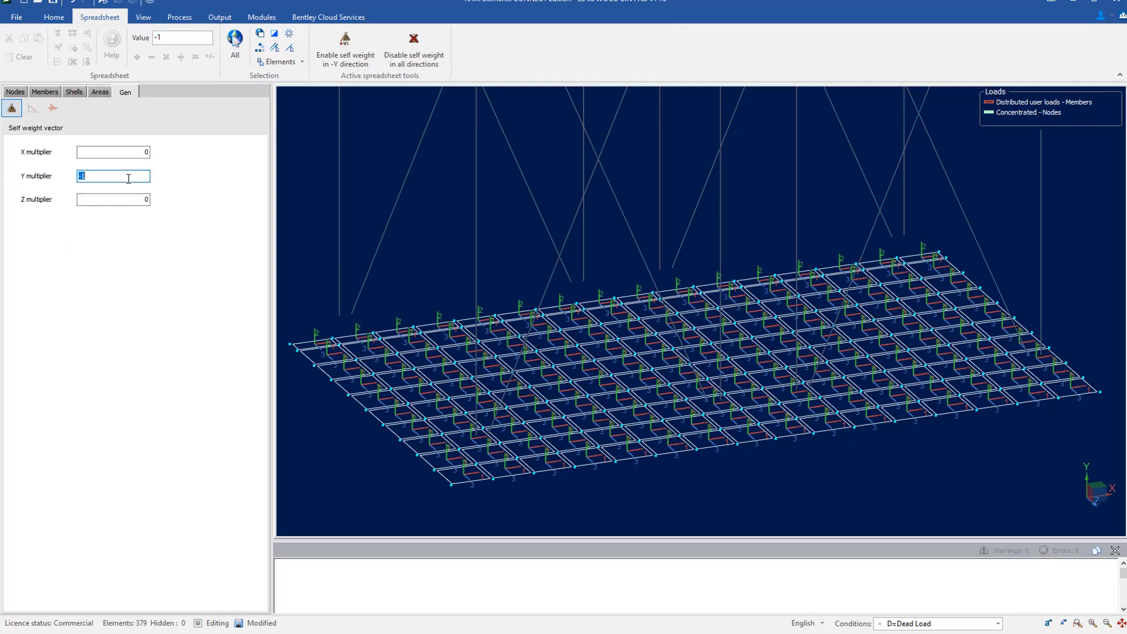
{"action": "left_click", "coordinate": [921, 628]}
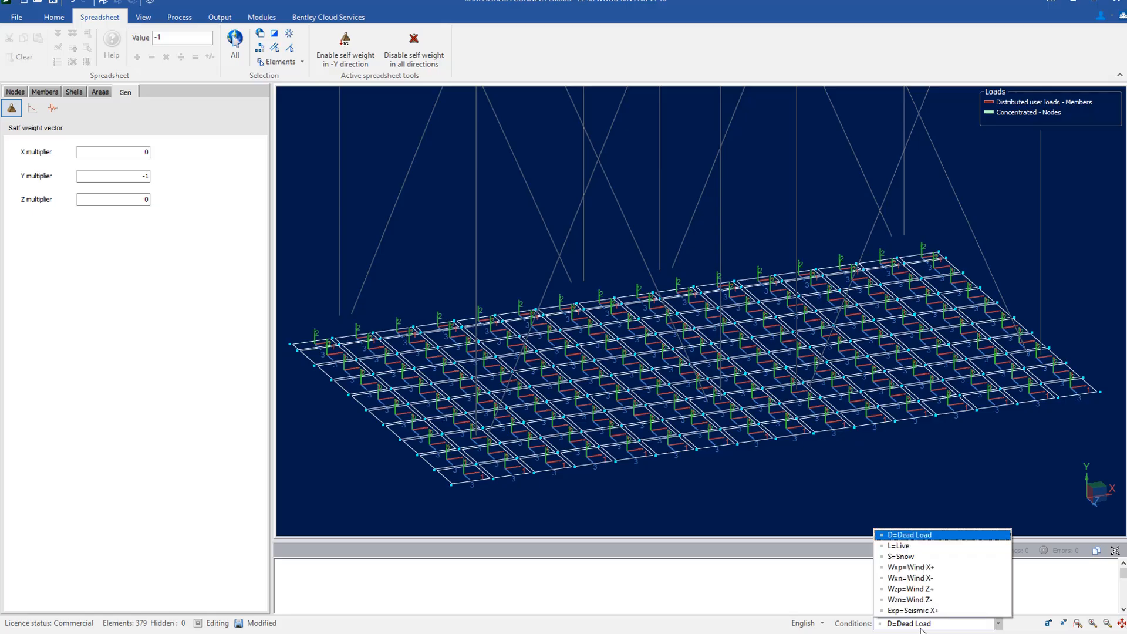
{"action": "left_click", "coordinate": [906, 536]}
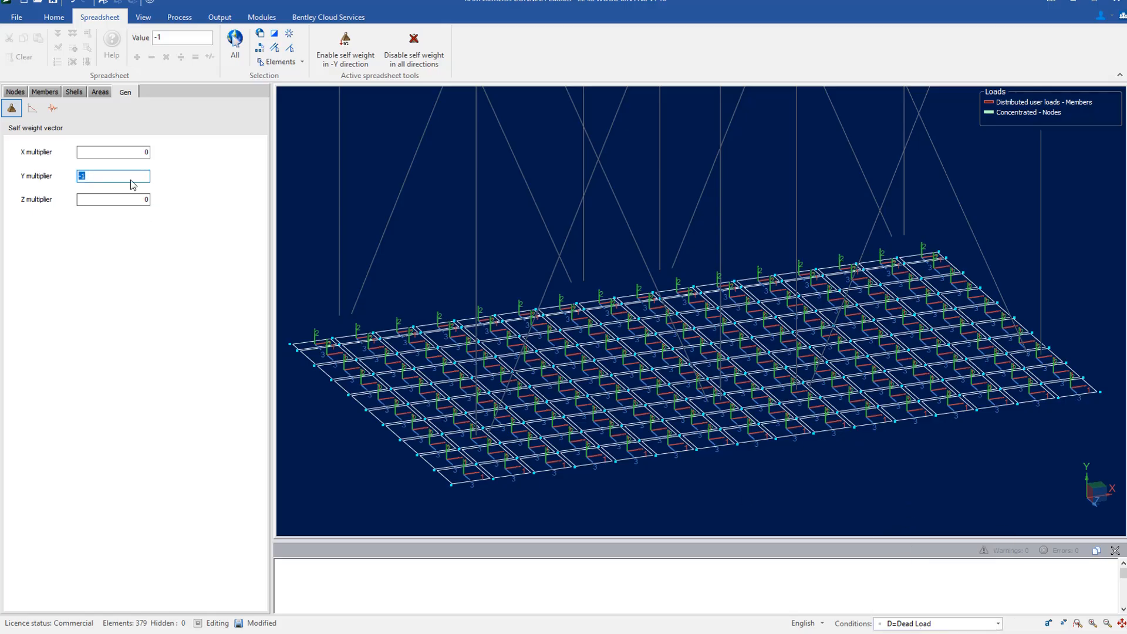
Bring the whole structure into view and clear the load and local axes displays from the model.
{"action": "scroll", "coordinate": [553, 414], "scroll_direction": "down", "scroll_amount": 4}
{"action": "middle_click_drag", "start_coordinate": [672, 291], "coordinate": [653, 314]}
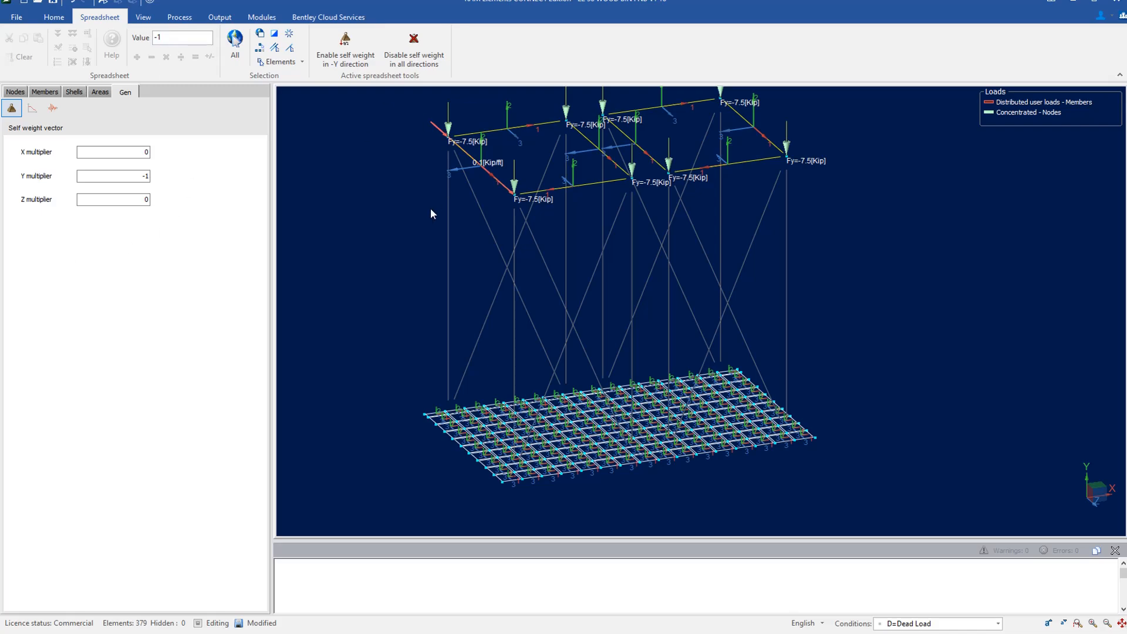
{"action": "middle_click_drag", "start_coordinate": [481, 216], "coordinate": [543, 284]}
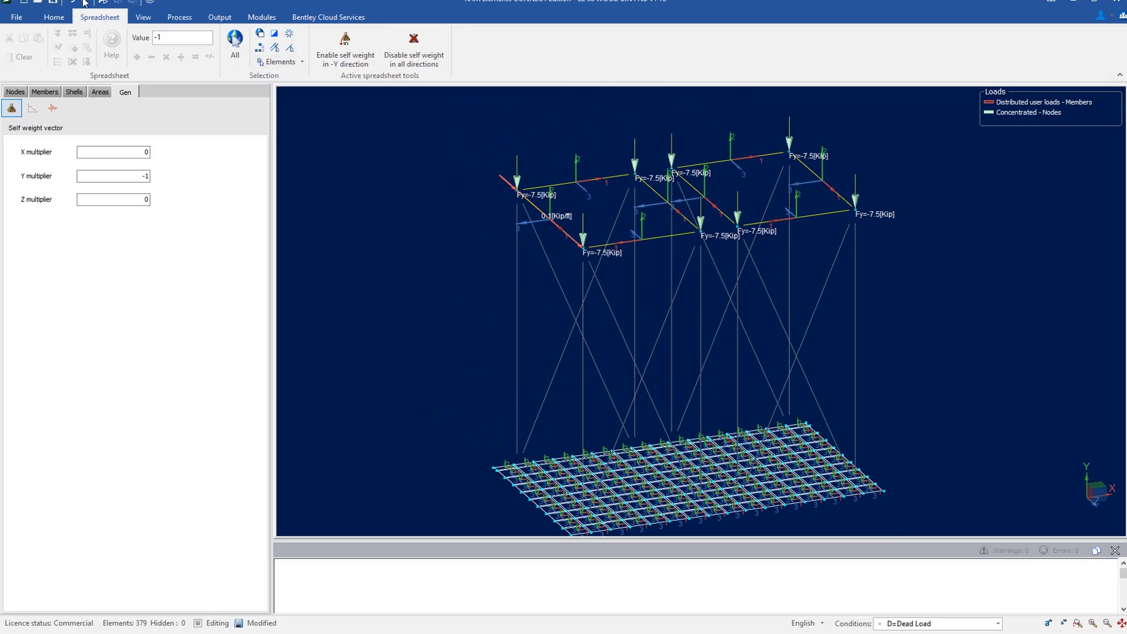
{"action": "left_click", "coordinate": [151, 2]}
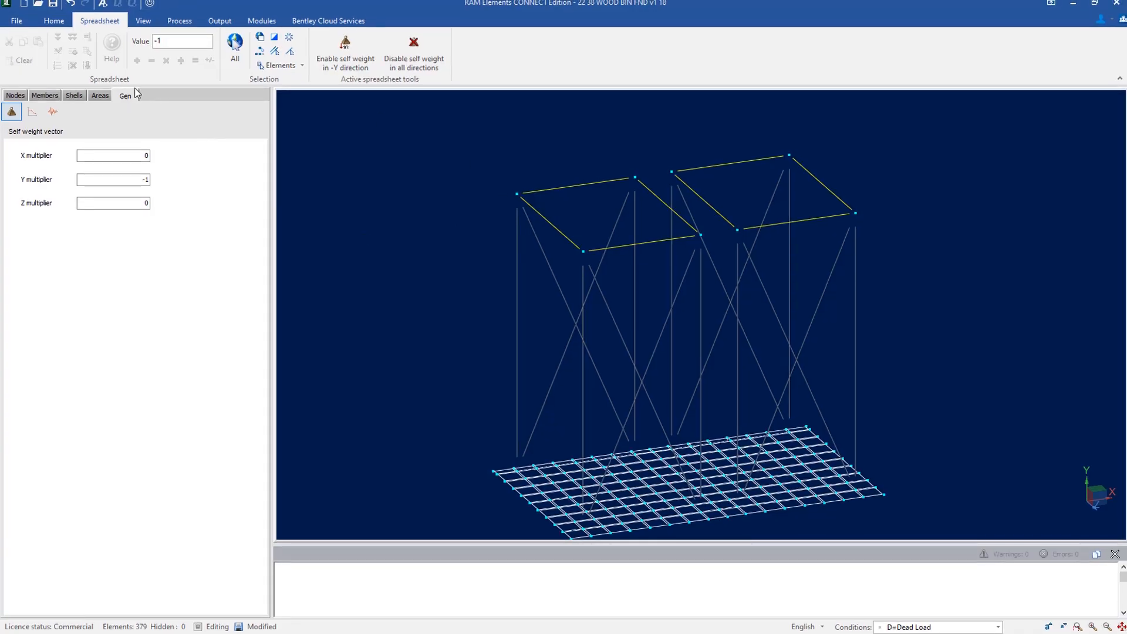
Review the analysis options for mass source, load conditions, FEM segmentation, buckling, solver and model degrees of freedom, leaving without analyzing.
{"action": "left_click", "coordinate": [56, 22]}
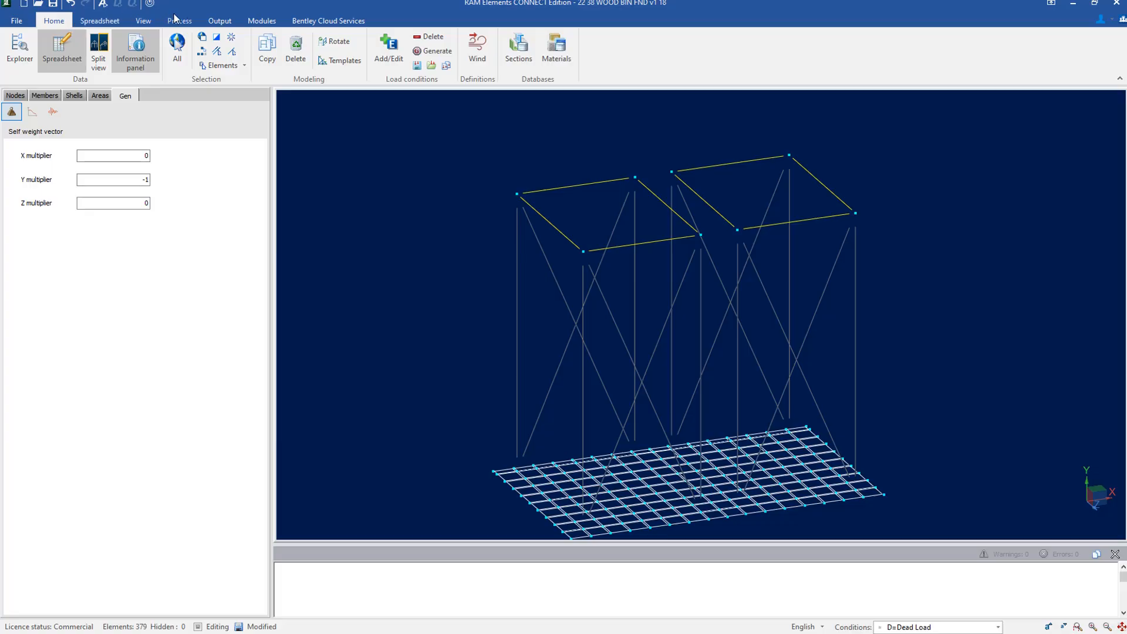
{"action": "left_click", "coordinate": [99, 22]}
{"action": "left_click", "coordinate": [59, 23]}
{"action": "left_click", "coordinate": [102, 3]}
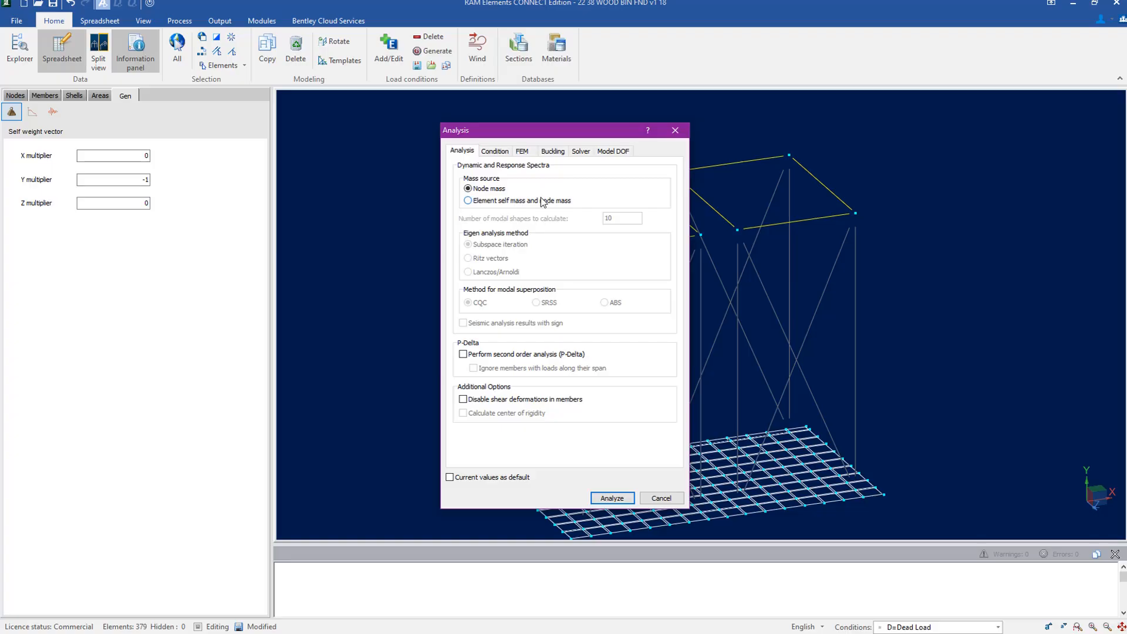
{"action": "left_click", "coordinate": [500, 152]}
{"action": "left_click_drag", "start_coordinate": [652, 282], "coordinate": [636, 228]}
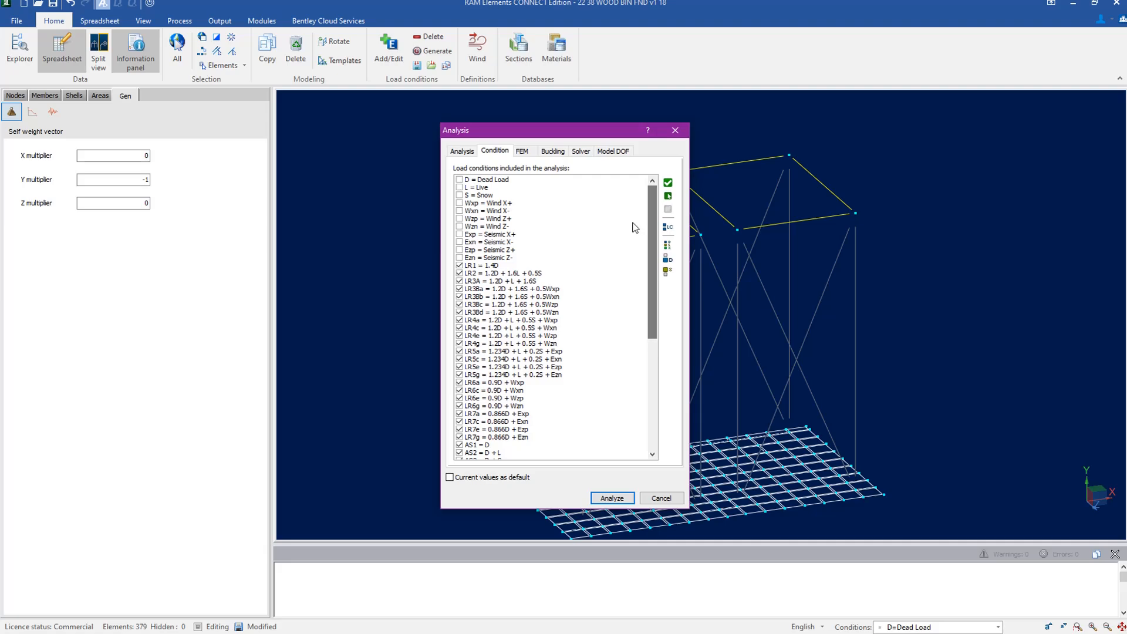
{"action": "left_click", "coordinate": [522, 151]}
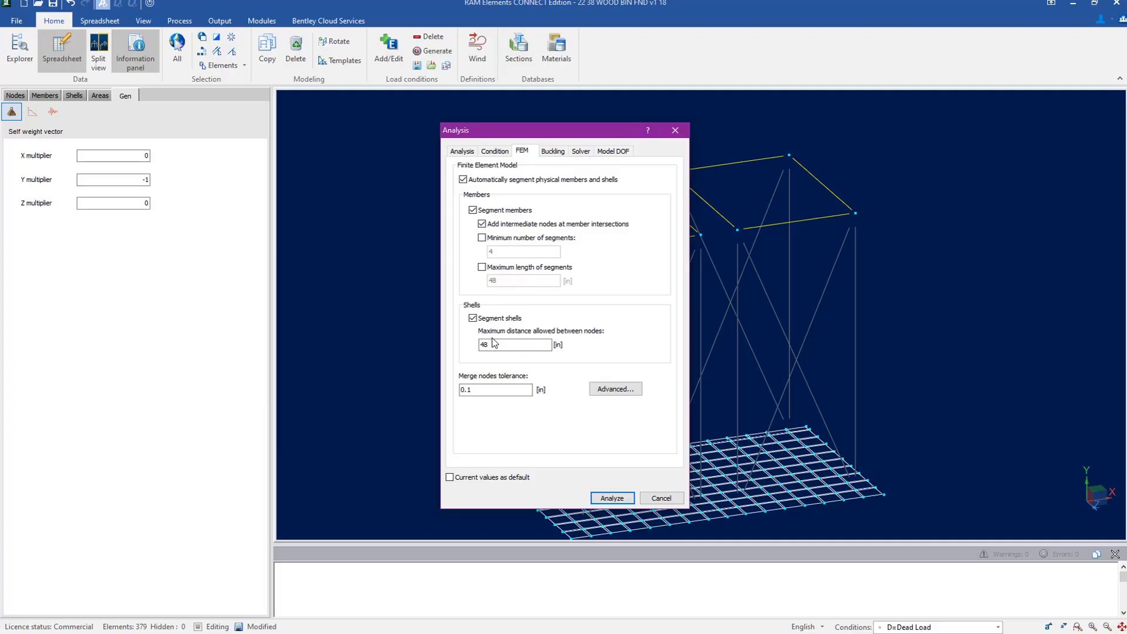
{"action": "left_click", "coordinate": [559, 154]}
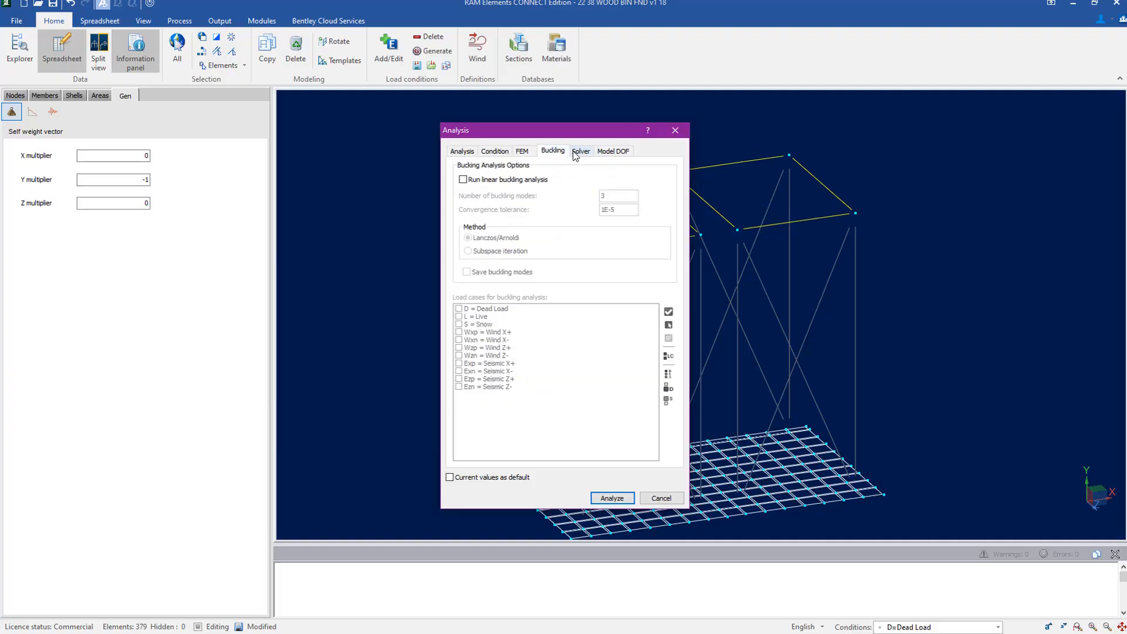
{"action": "left_click", "coordinate": [578, 152]}
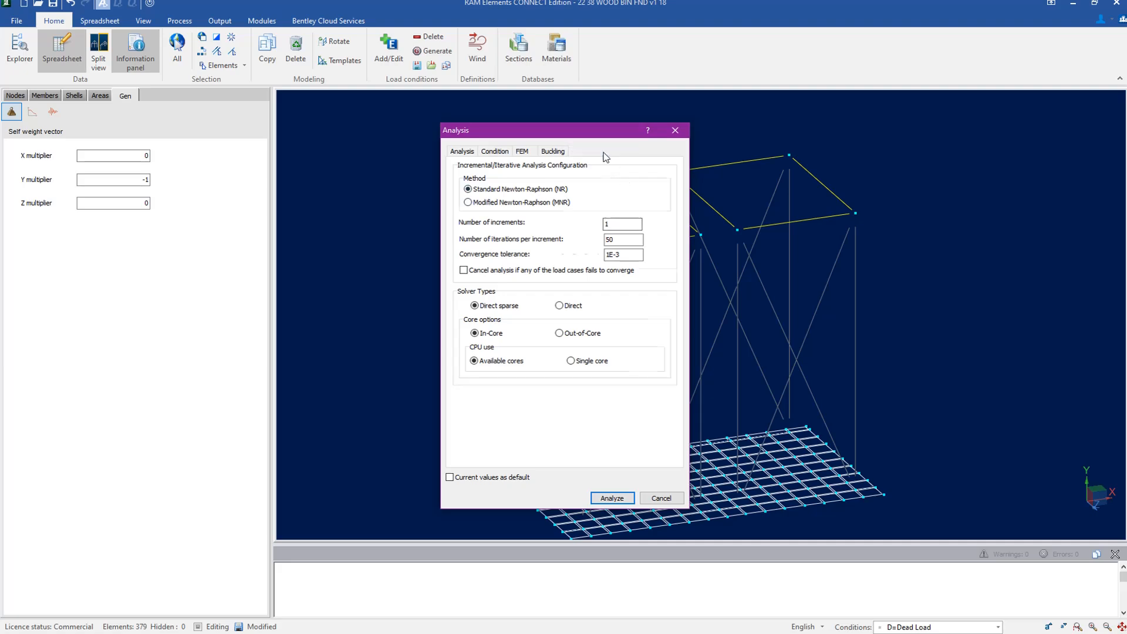
{"action": "left_click", "coordinate": [609, 152]}
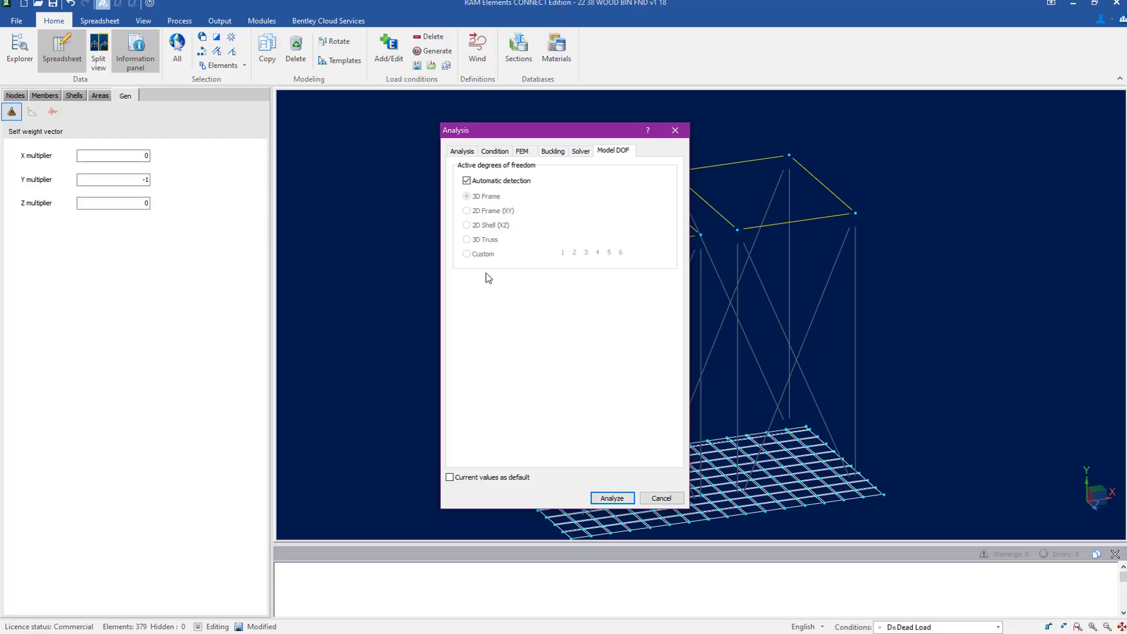
{"action": "left_click", "coordinate": [661, 497]}
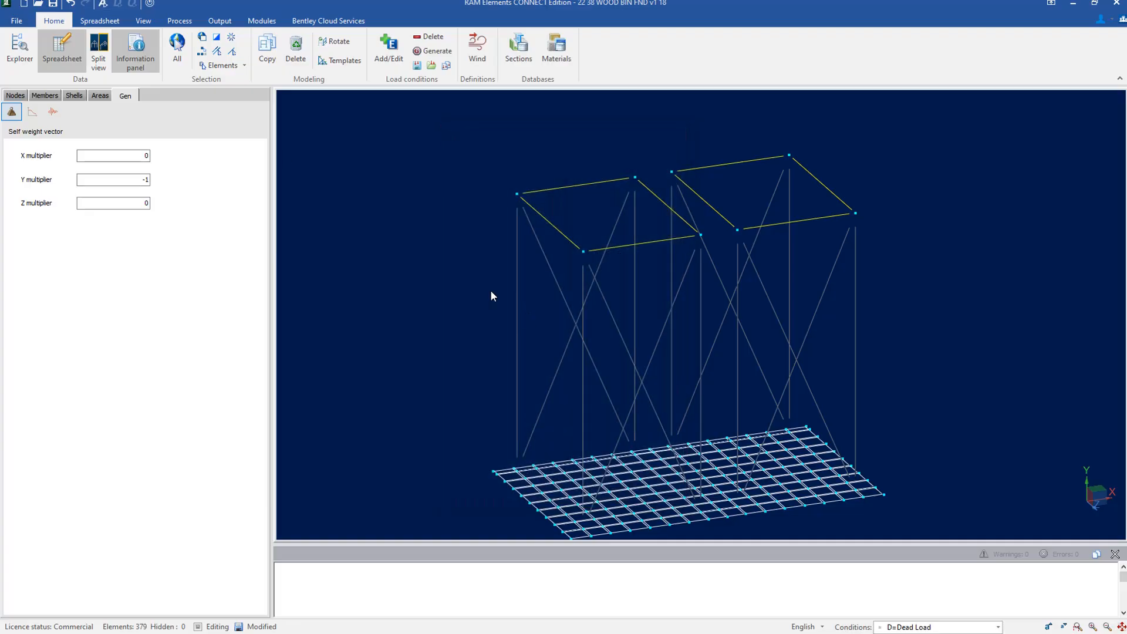
Run the structural analysis of the model with the current analysis options.
{"action": "left_click", "coordinate": [103, 4]}
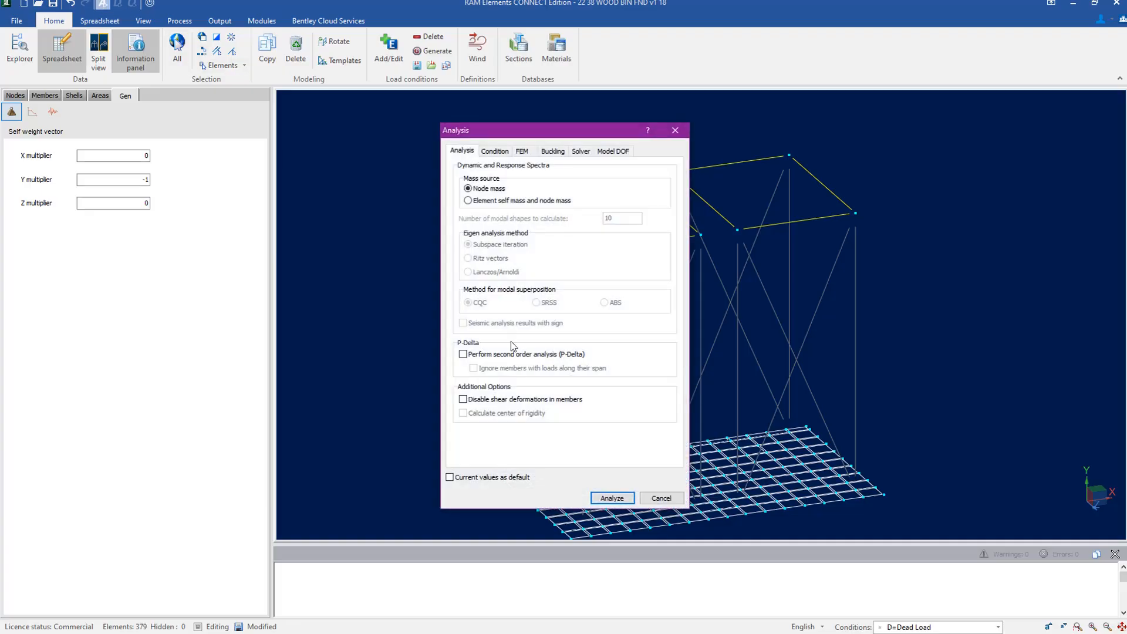
{"action": "left_click", "coordinate": [616, 499]}
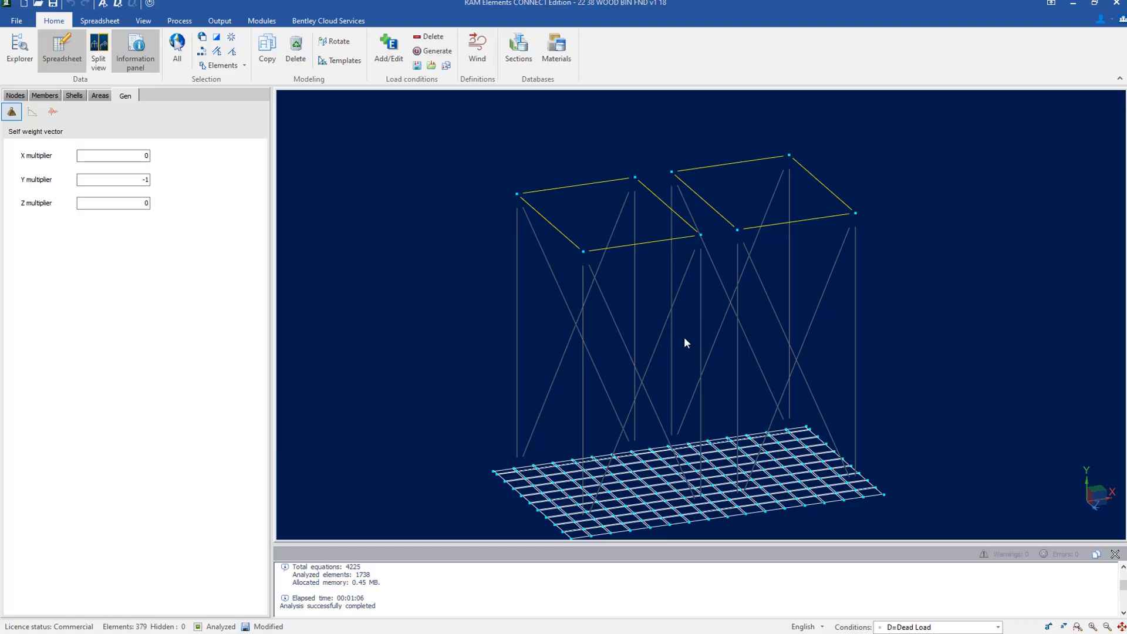
{"action": "middle_click_drag", "start_coordinate": [676, 354], "coordinate": [675, 314]}
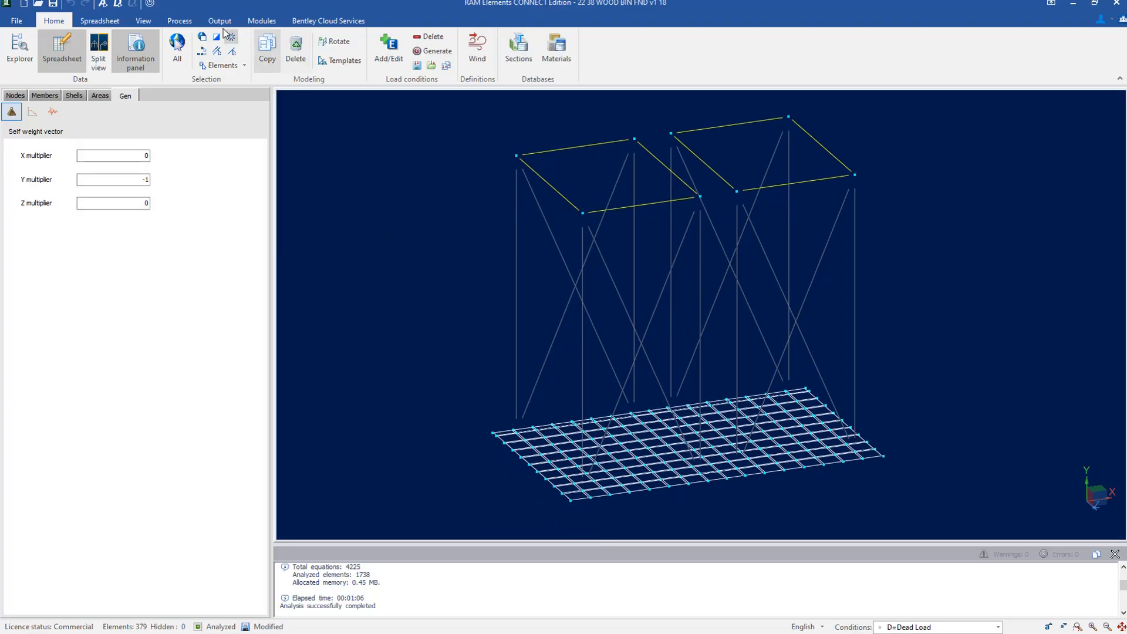
Display the flexural moment 3-3 diagrams on the selected members for load condition LR4c=1.2D+L+0.5S+Wxn.
{"action": "left_click", "coordinate": [143, 20]}
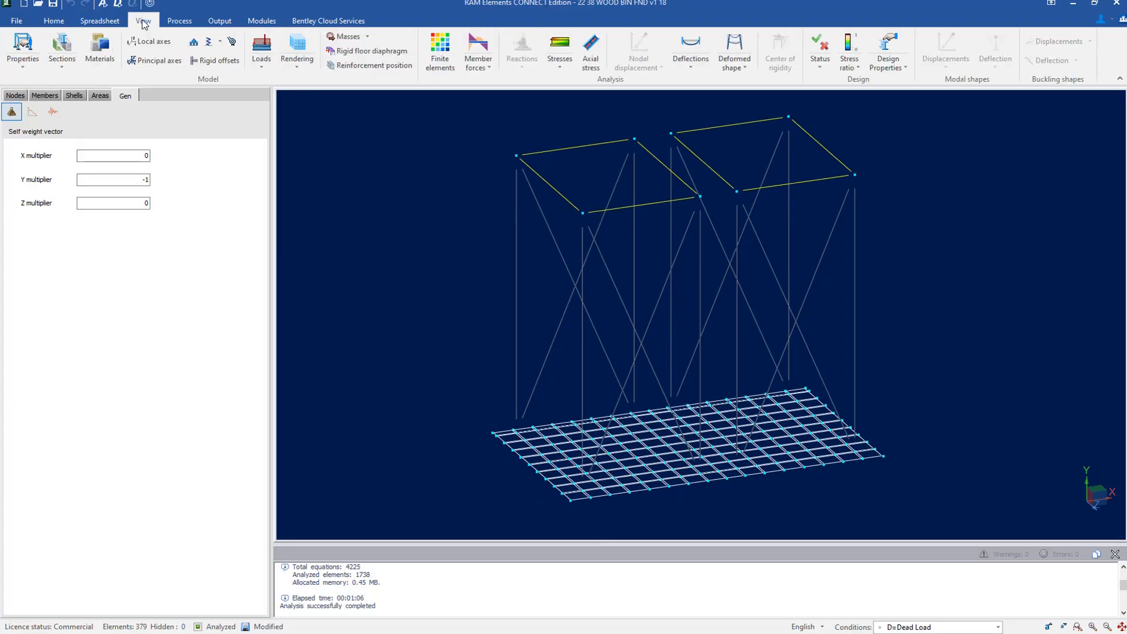
{"action": "left_click", "coordinate": [477, 65]}
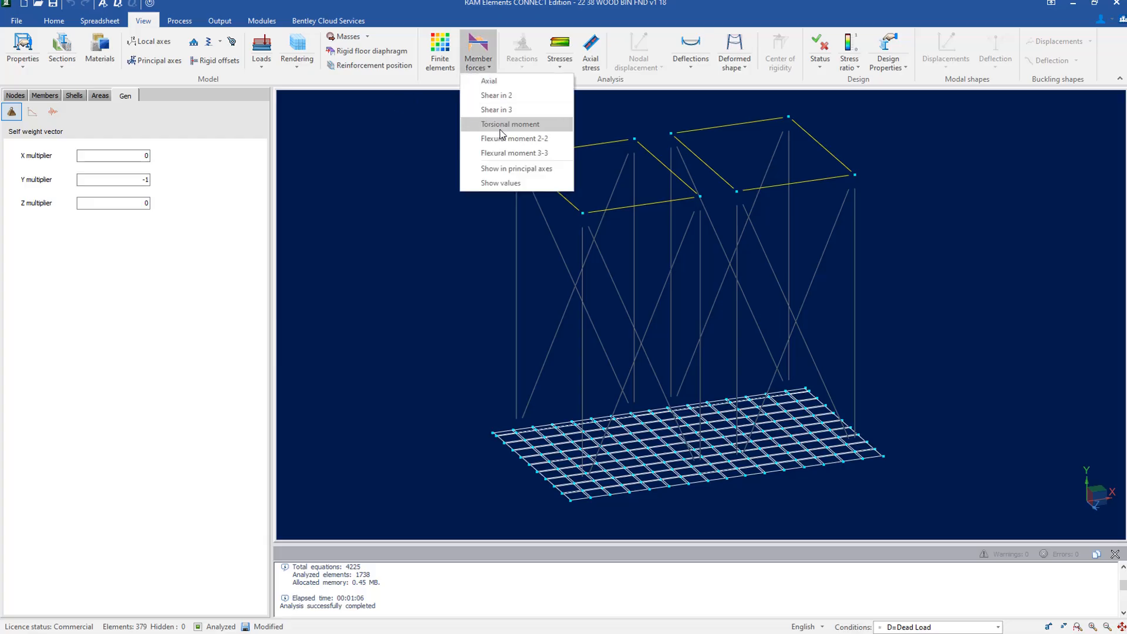
{"action": "left_click", "coordinate": [490, 154]}
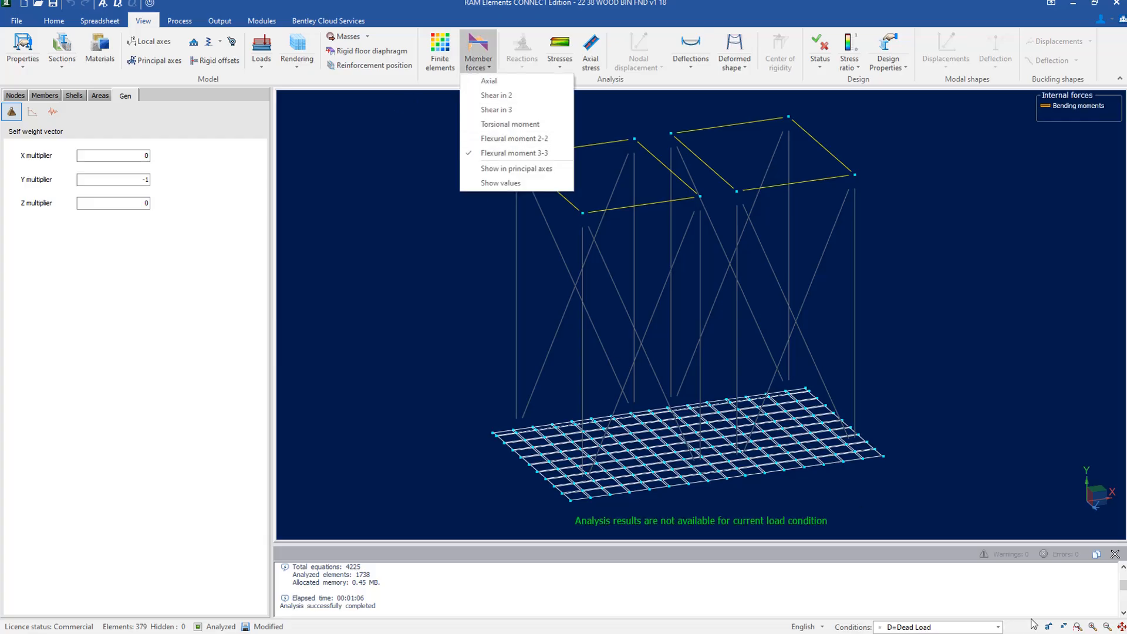
{"action": "left_click", "coordinate": [997, 626]}
{"action": "scroll", "coordinate": [988, 589], "scroll_direction": "down", "scroll_amount": 8}
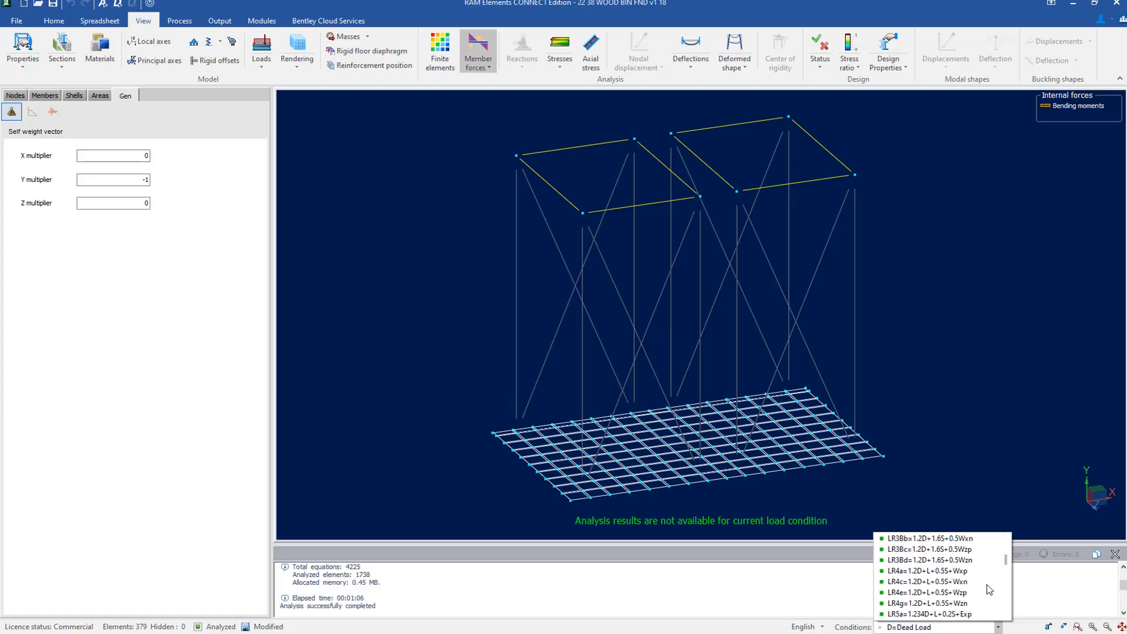
{"action": "left_click", "coordinate": [959, 581]}
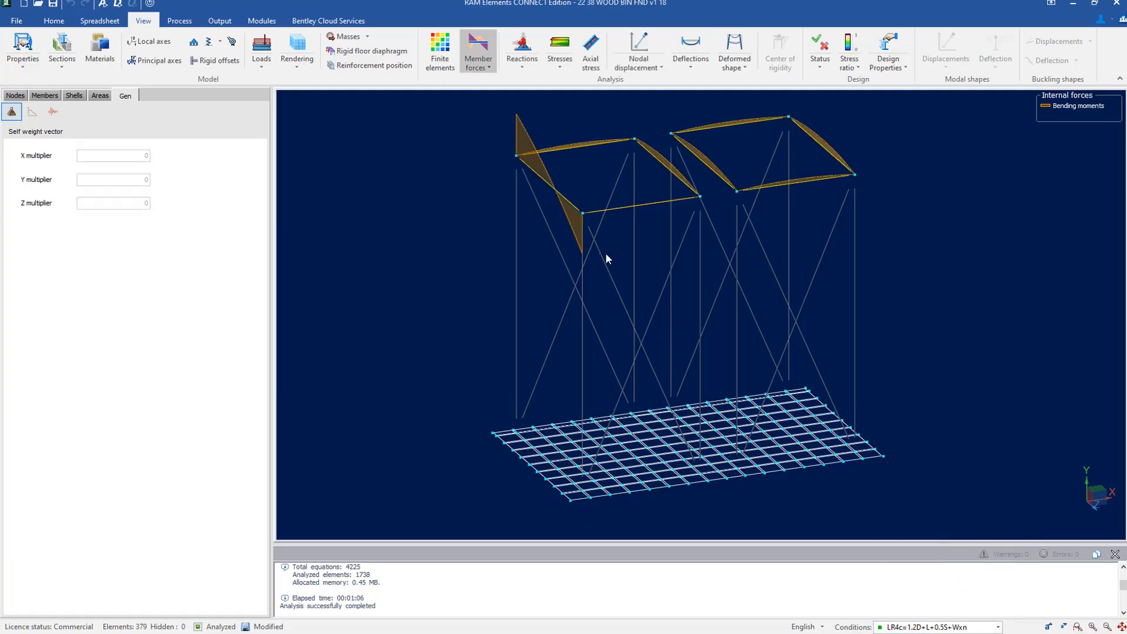
Show the values on the moment diagrams and add the two columns at the mat's left end to the selection.
{"action": "left_click", "coordinate": [478, 63]}
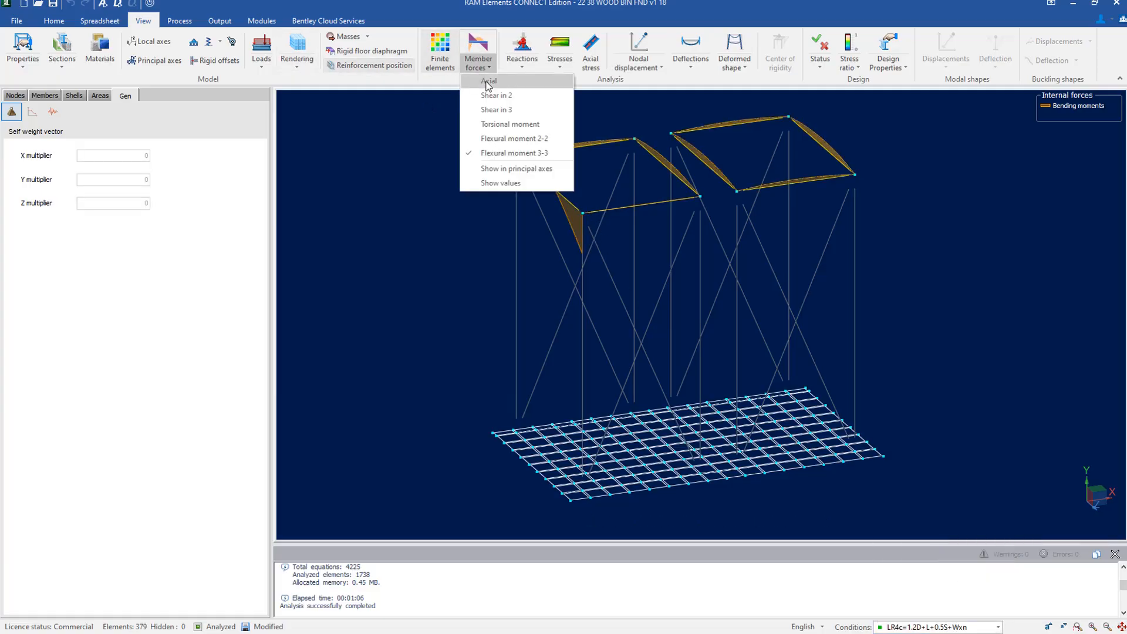
{"action": "left_click", "coordinate": [517, 182]}
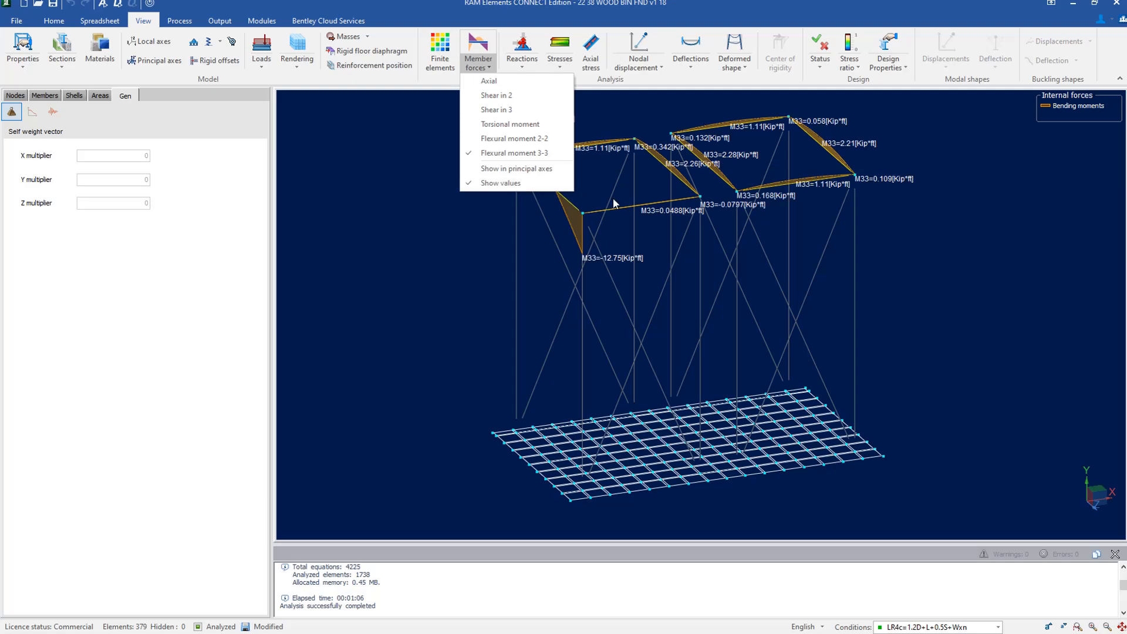
{"action": "left_click", "coordinate": [562, 294]}
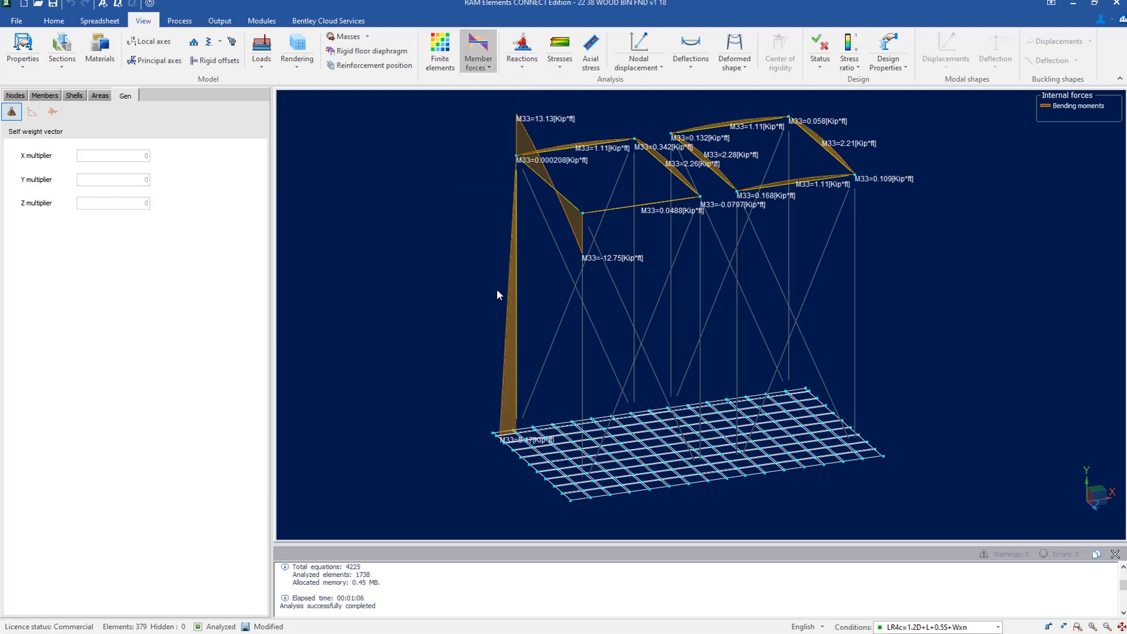
{"action": "left_click", "coordinate": [575, 366]}
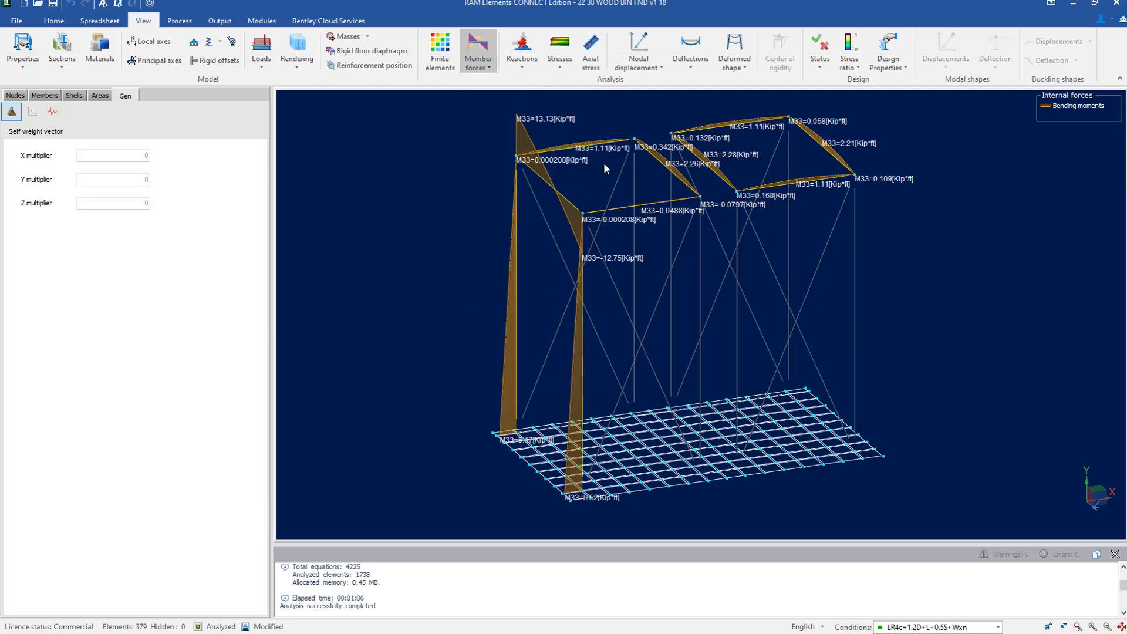
Replace the flexural moment diagrams with the members' axial force diagrams, trying the Shear in 2 diagrams first.
{"action": "left_click", "coordinate": [486, 64]}
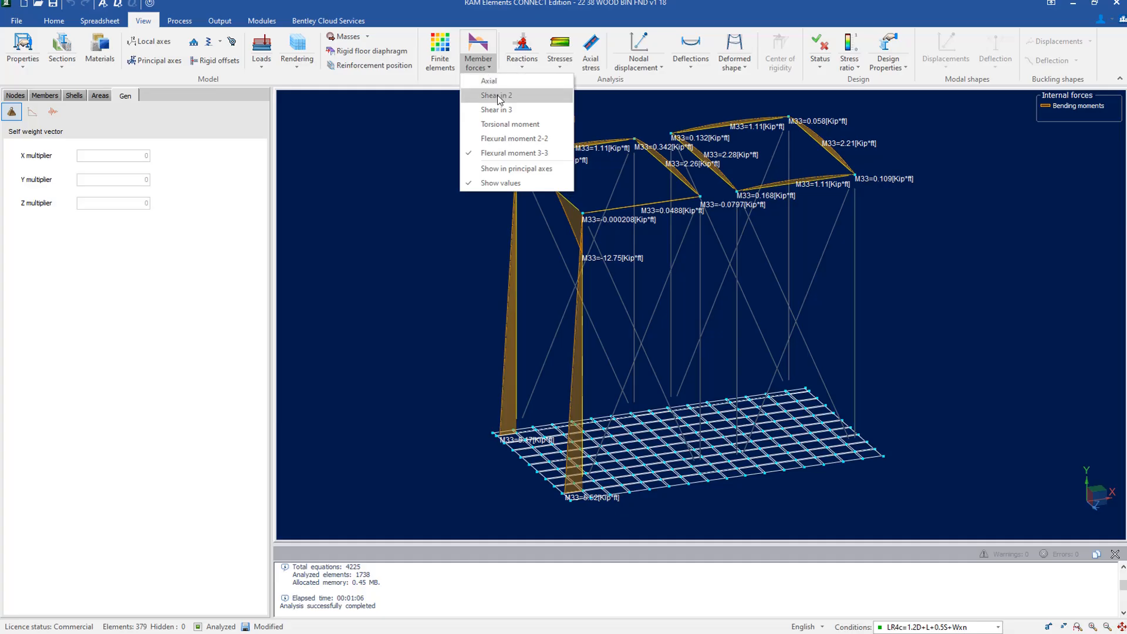
{"action": "left_click", "coordinate": [499, 97]}
{"action": "left_click", "coordinate": [495, 81]}
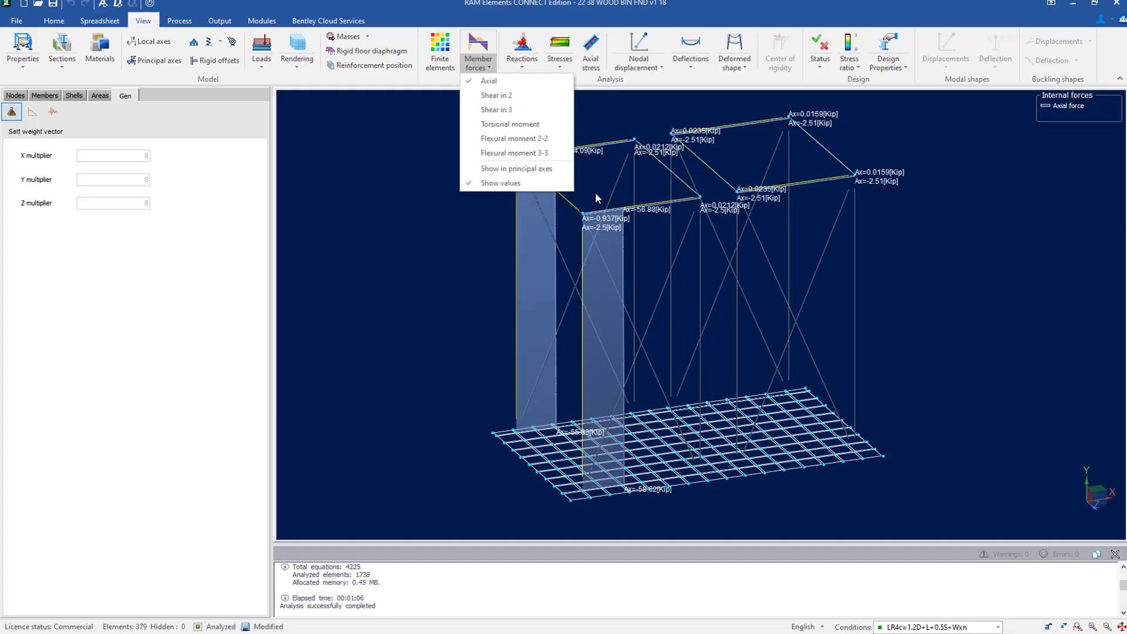
{"action": "left_click", "coordinate": [427, 296]}
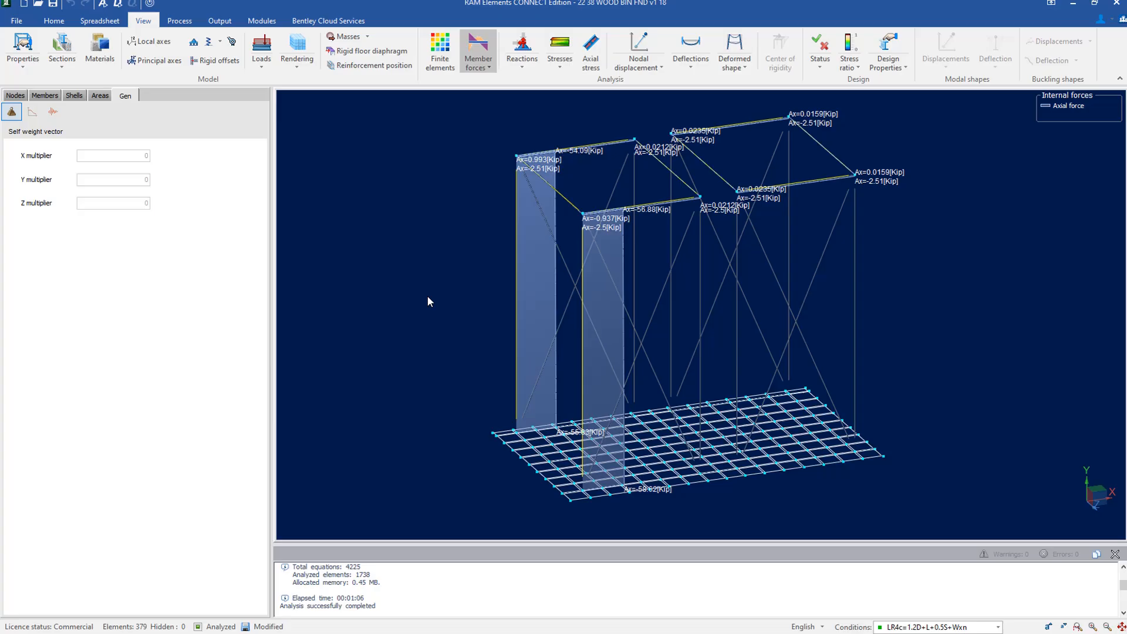
Display the Tx, Ty and Tz reactions and examine them at the nodes along the mat's left end.
{"action": "left_click", "coordinate": [522, 66]}
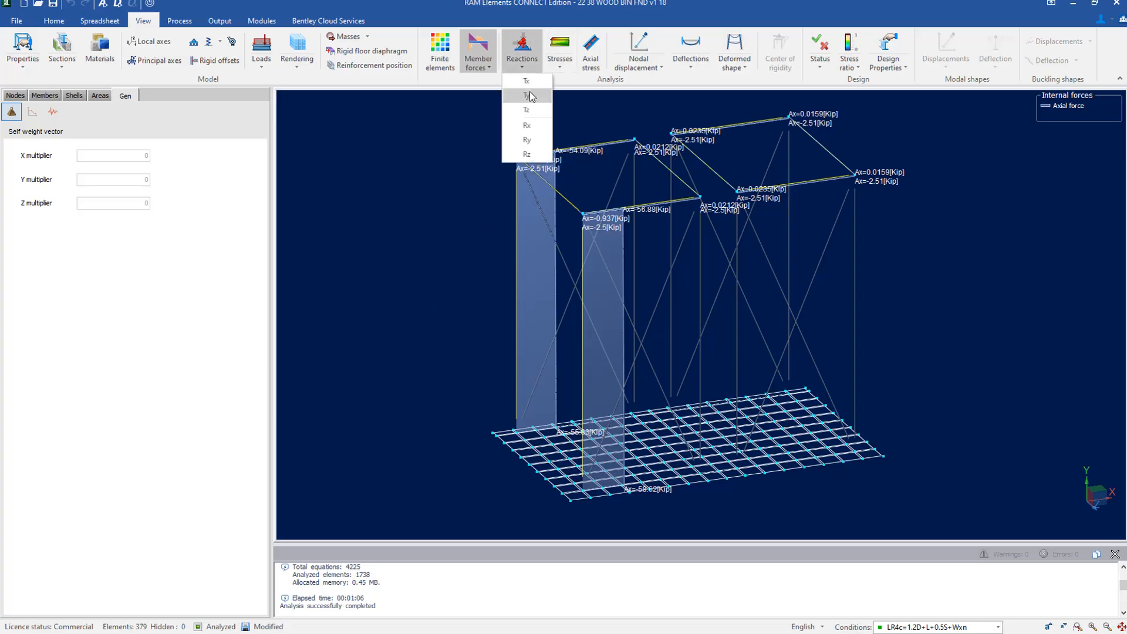
{"action": "left_click", "coordinate": [527, 95]}
{"action": "left_click", "coordinate": [528, 82]}
{"action": "left_click", "coordinate": [527, 108]}
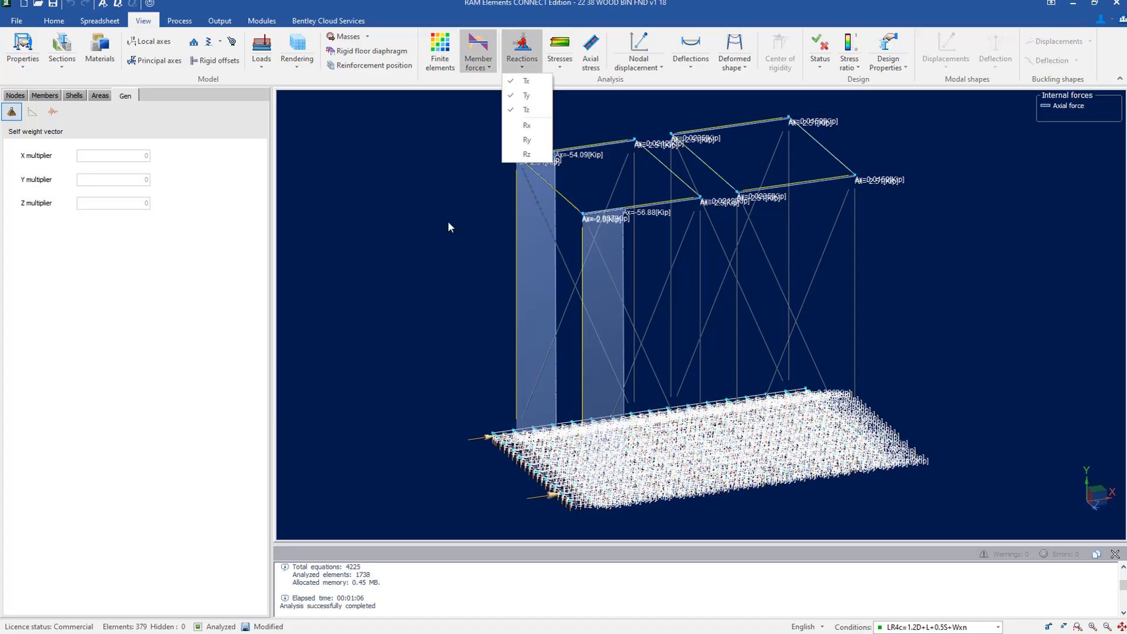
{"action": "left_click", "coordinate": [423, 269]}
{"action": "scroll", "coordinate": [593, 526], "scroll_direction": "up", "scroll_amount": 10}
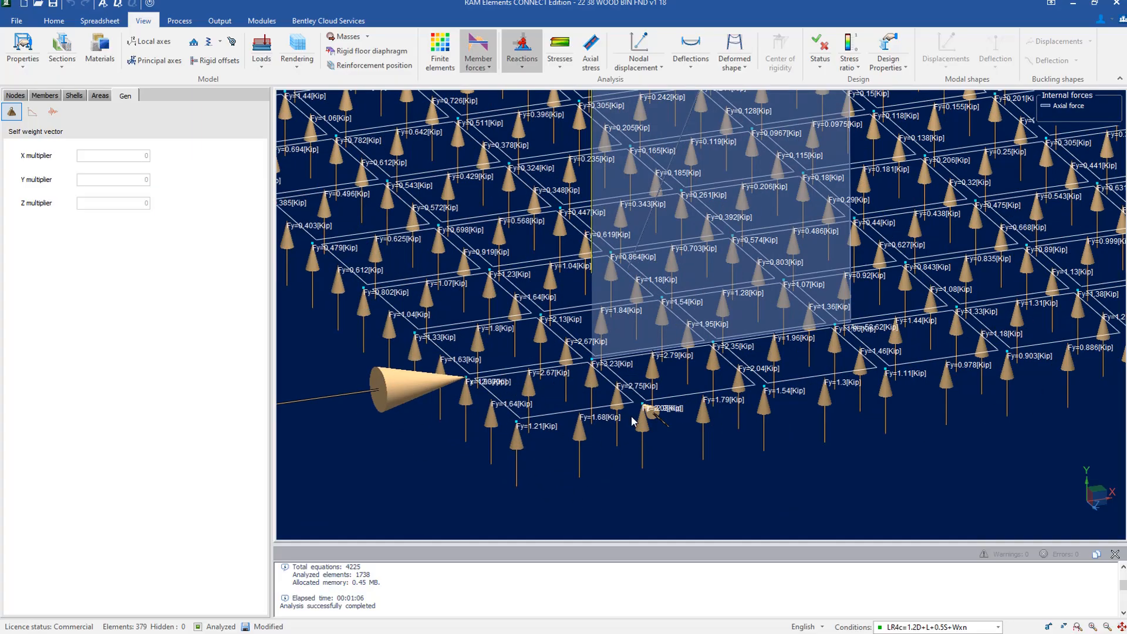
{"action": "scroll", "coordinate": [643, 427], "scroll_direction": "down", "scroll_amount": 5}
{"action": "scroll", "coordinate": [560, 402], "scroll_direction": "up", "scroll_amount": 4}
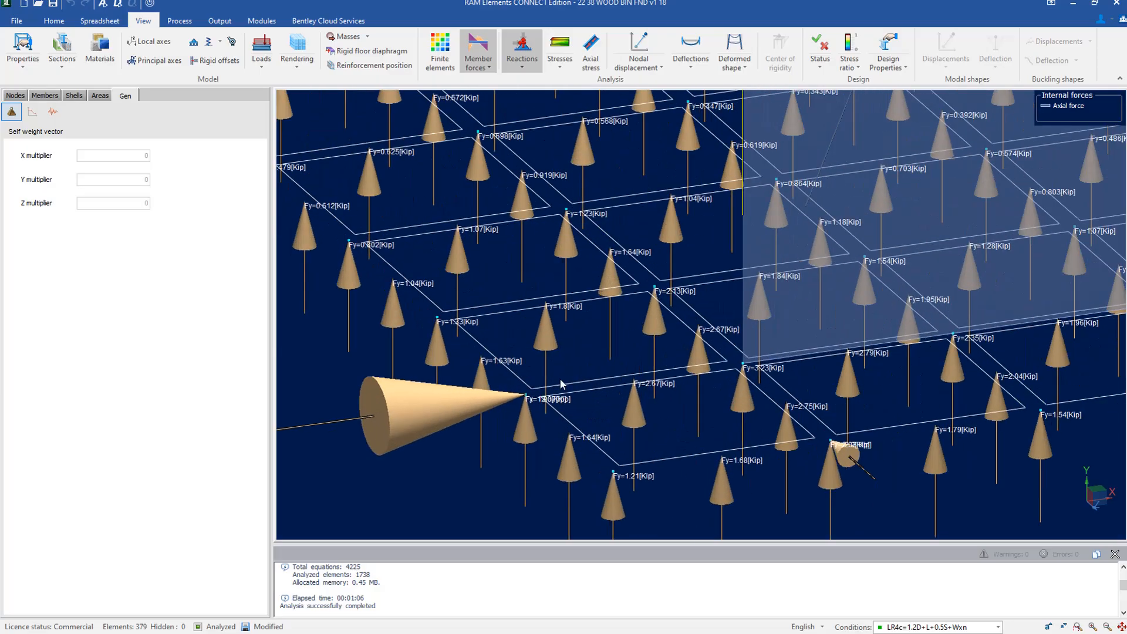
{"action": "scroll", "coordinate": [548, 400], "scroll_direction": "down", "scroll_amount": 4}
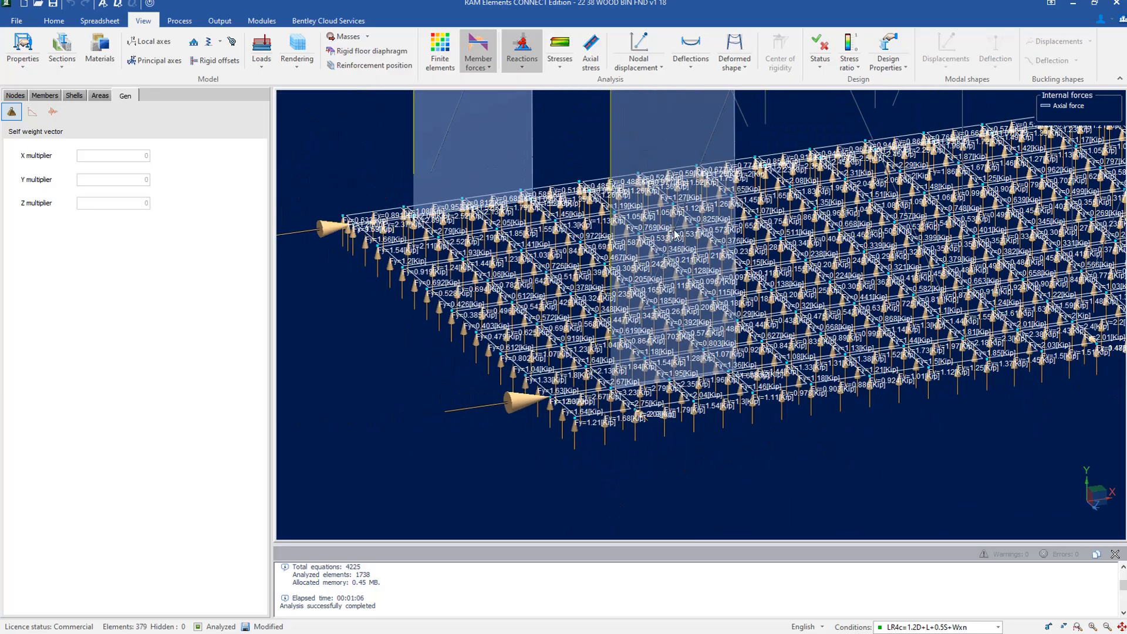
{"action": "scroll", "coordinate": [604, 227], "scroll_direction": "up", "scroll_amount": 3}
{"action": "scroll", "coordinate": [568, 335], "scroll_direction": "down", "scroll_amount": 5}
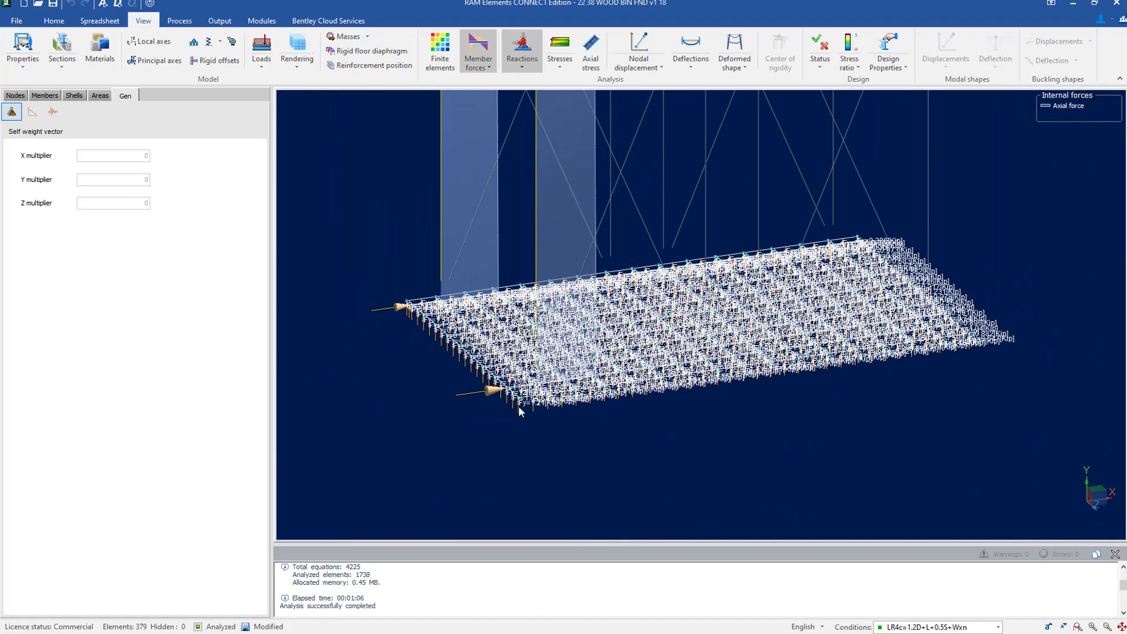
Examine the reaction values at the mat's front corner nodes, trying a smaller label size, and then across the whole model.
{"action": "scroll", "coordinate": [520, 388], "scroll_direction": "up", "scroll_amount": 5}
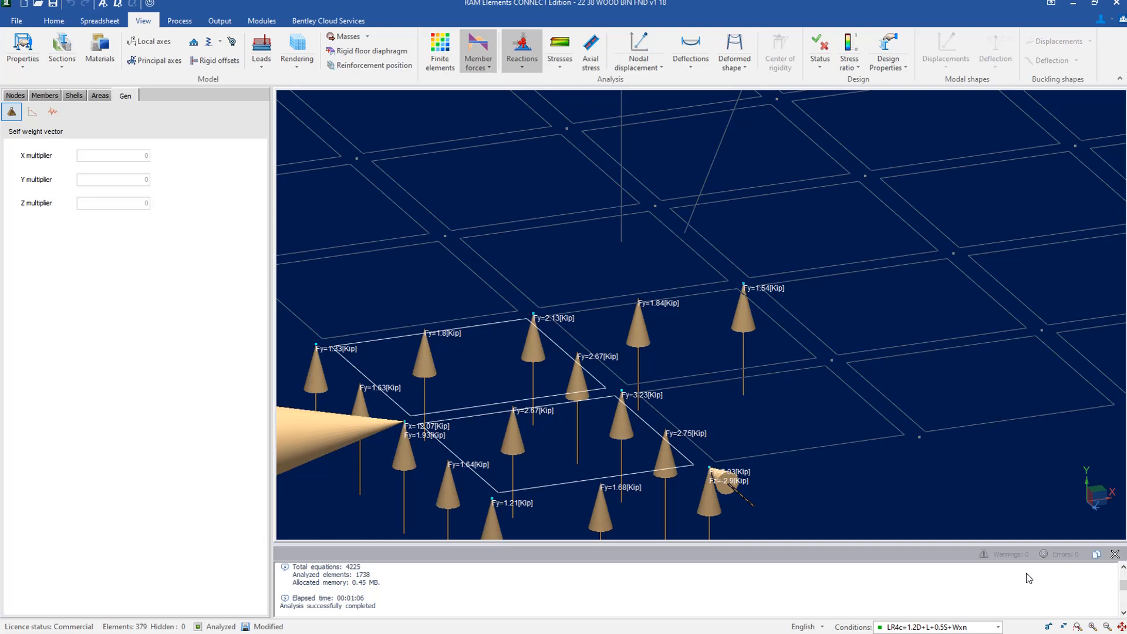
{"action": "left_click", "coordinate": [1063, 627]}
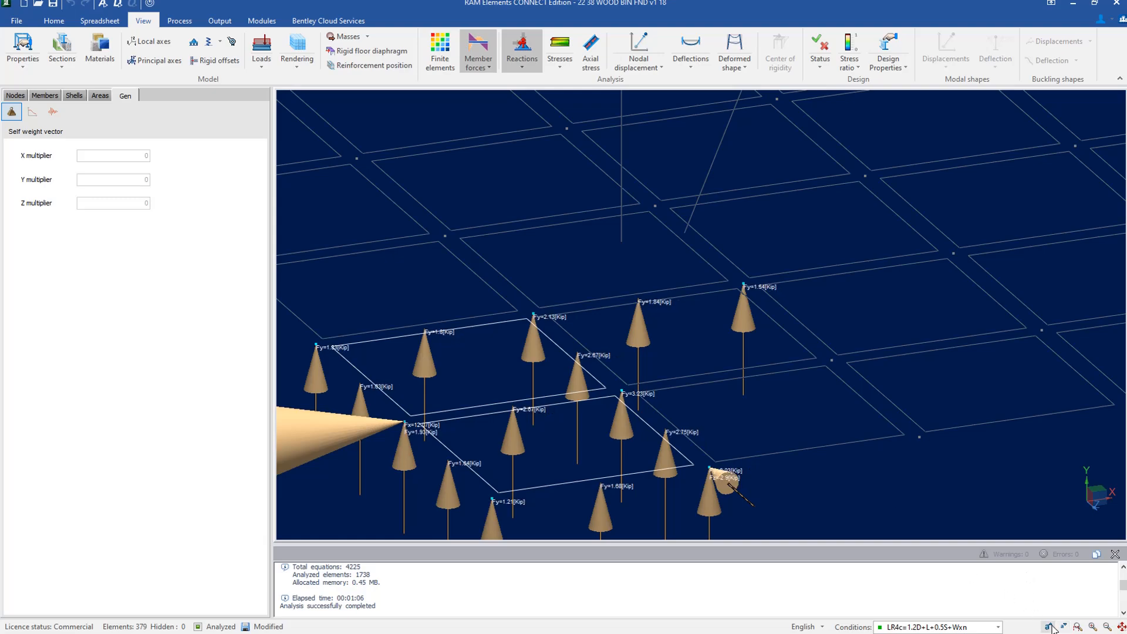
{"action": "scroll", "coordinate": [675, 198], "scroll_direction": "down", "scroll_amount": 6}
{"action": "scroll", "coordinate": [585, 325], "scroll_direction": "down", "scroll_amount": 2}
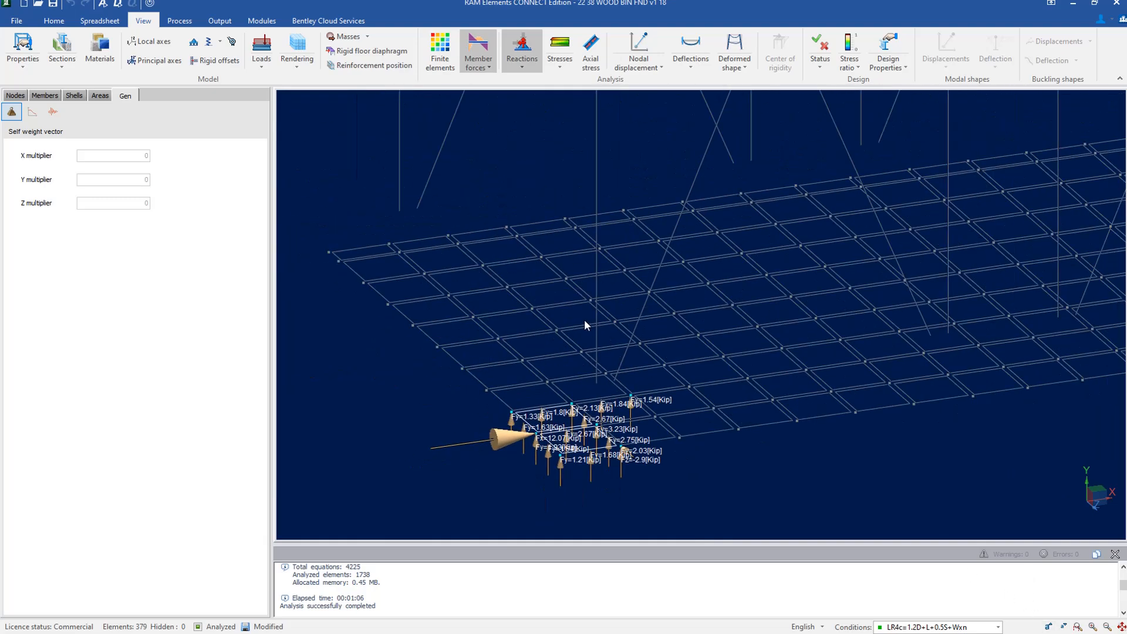
{"action": "left_click", "coordinate": [527, 129]}
{"action": "left_click", "coordinate": [561, 160]}
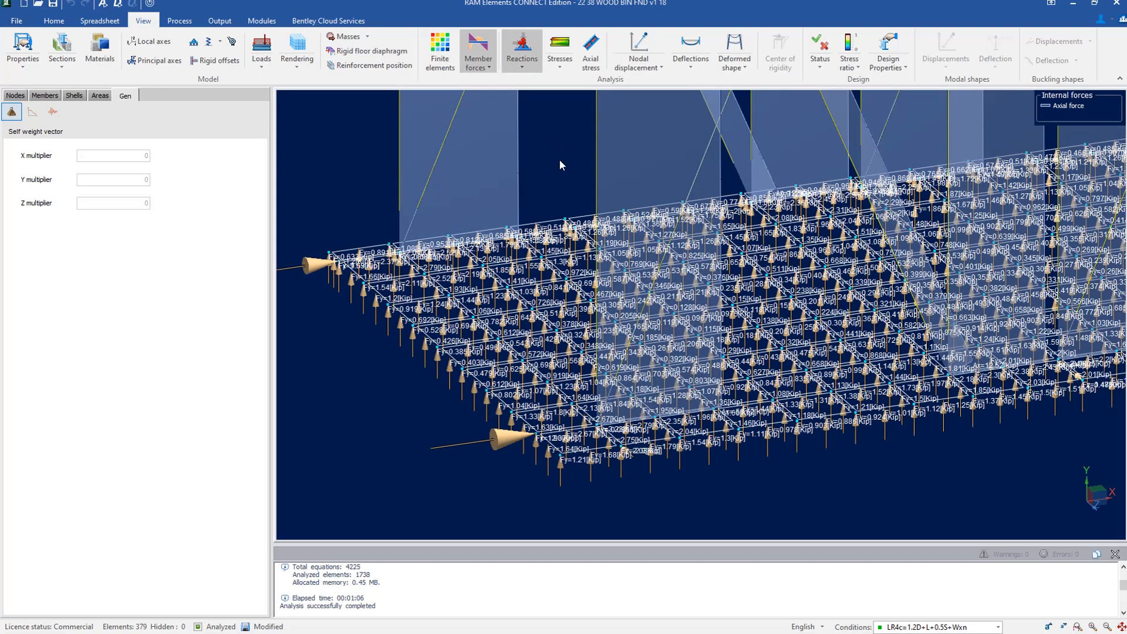
Clear the selection and replace the reactions and axial force diagrams with the deformed shape.
{"action": "left_click", "coordinate": [560, 160]}
{"action": "left_click", "coordinate": [735, 66]}
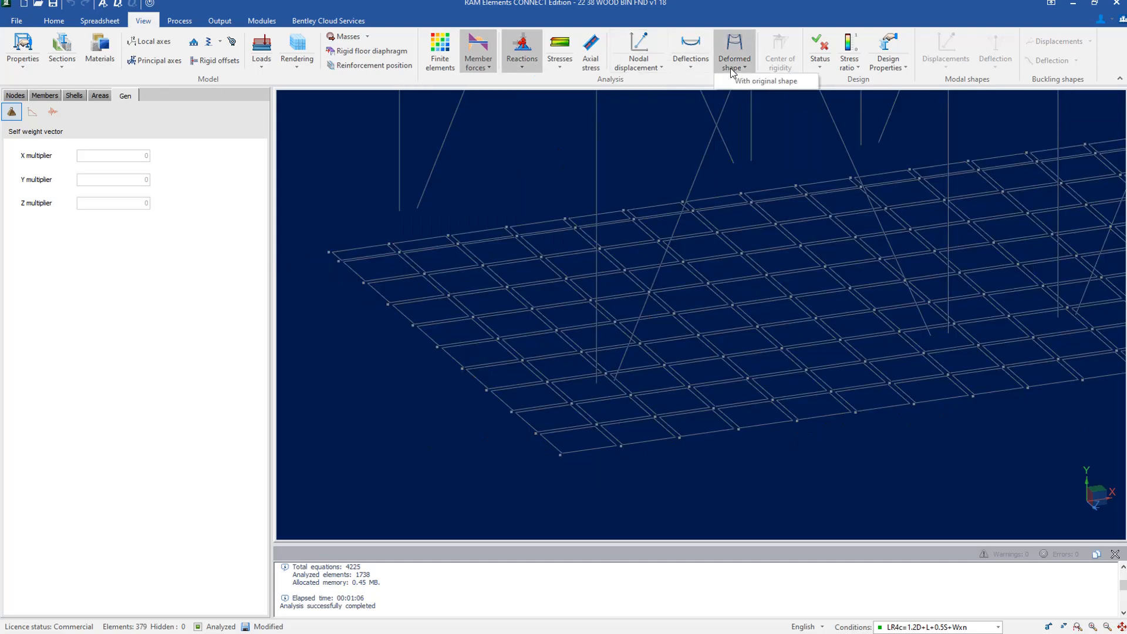
{"action": "left_click", "coordinate": [626, 489]}
{"action": "scroll", "coordinate": [624, 488], "scroll_direction": "down", "scroll_amount": 5}
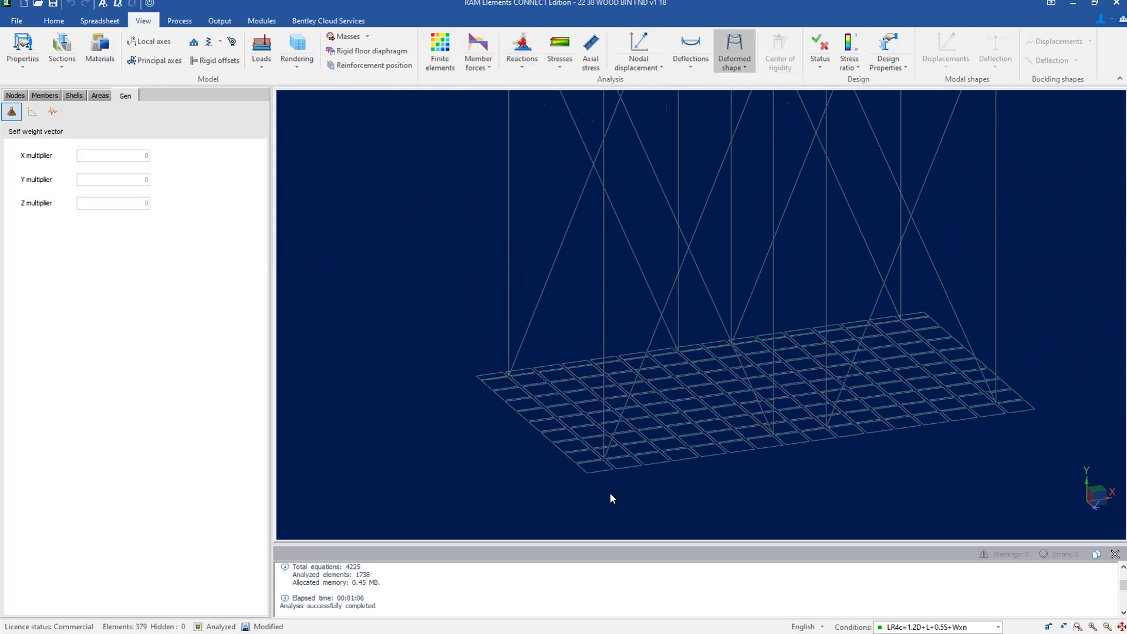
{"action": "scroll", "coordinate": [693, 293], "scroll_direction": "up", "scroll_amount": 3}
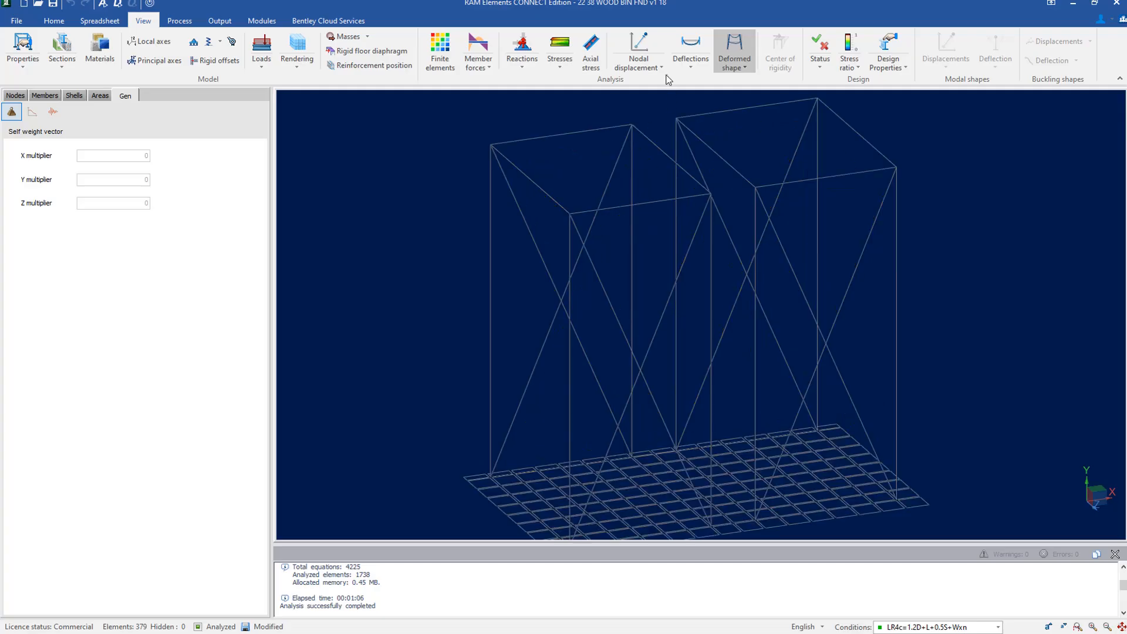
Display the Ty nodal displacement at the top front corner node of the left frame.
{"action": "left_click", "coordinate": [649, 66]}
{"action": "left_click", "coordinate": [639, 97]}
{"action": "left_click", "coordinate": [587, 231]}
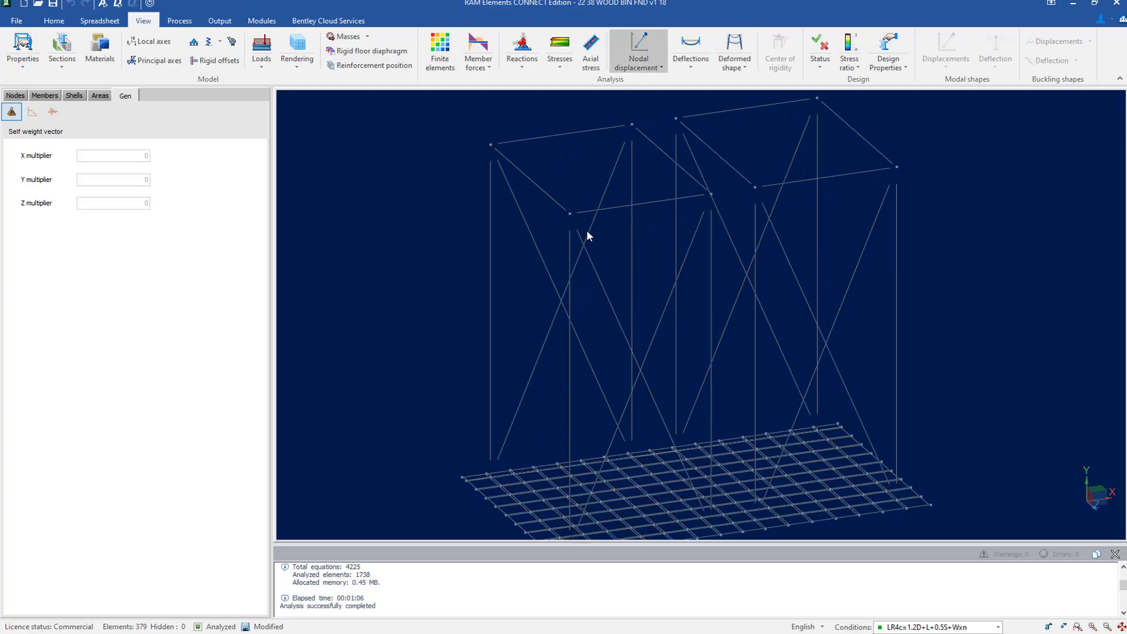
{"action": "mouse_move", "coordinate": [589, 223]}
Add the Tx and Tz displacements for the same node, briefly trying the Rx and Rz rotations.
{"action": "left_click", "coordinate": [648, 66]}
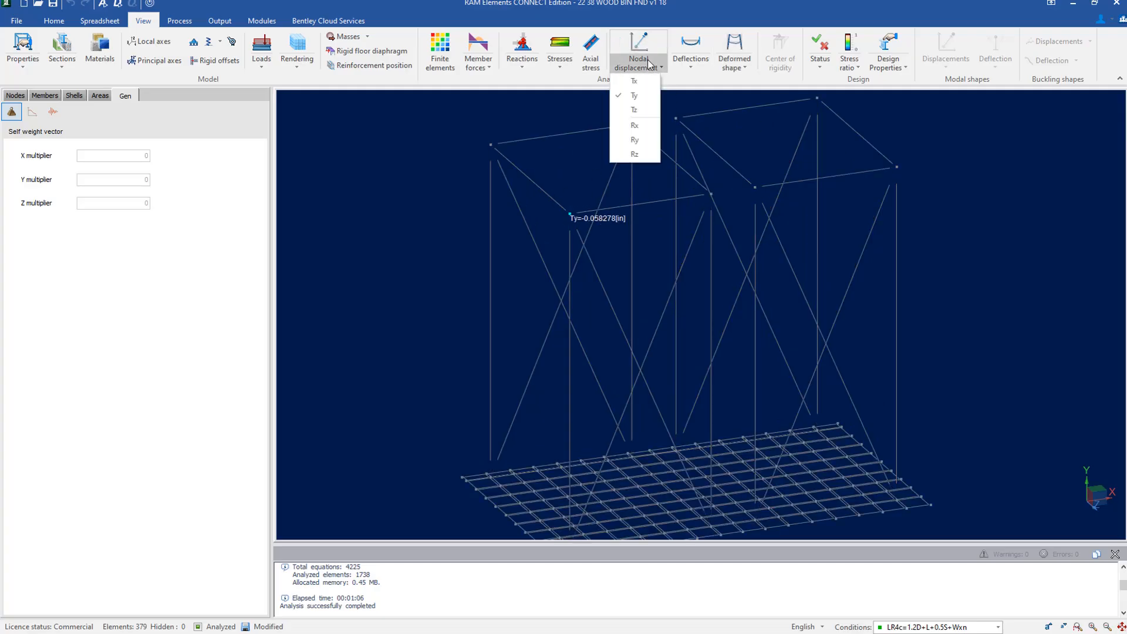
{"action": "left_click", "coordinate": [642, 84]}
{"action": "left_click", "coordinate": [635, 110]}
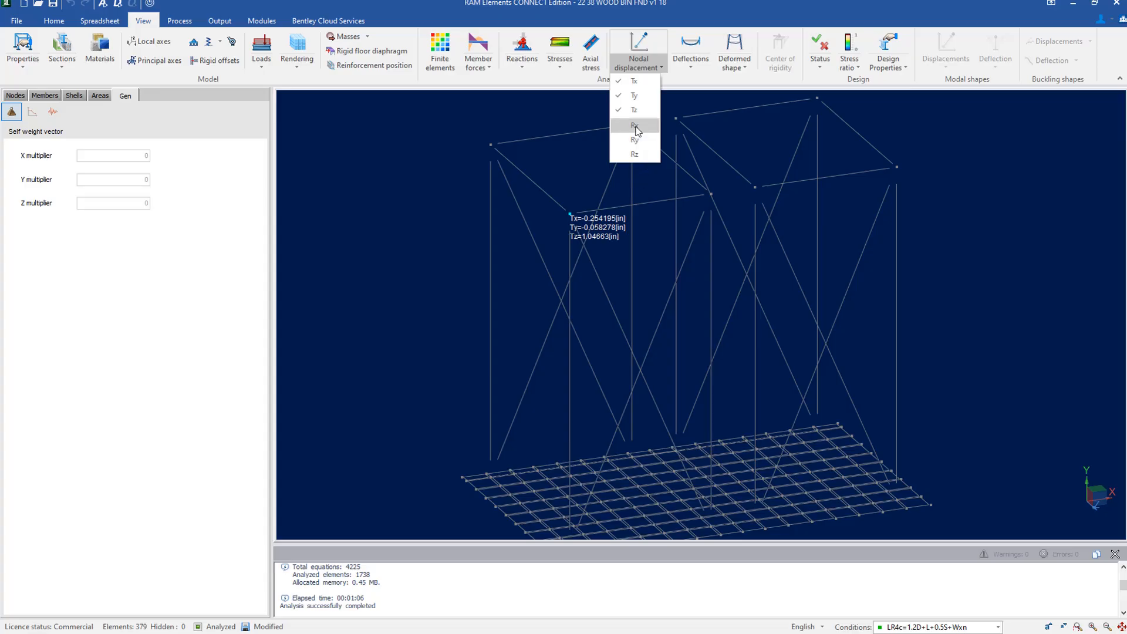
{"action": "left_click", "coordinate": [635, 125]}
{"action": "left_click", "coordinate": [636, 155]}
{"action": "left_click", "coordinate": [636, 156]}
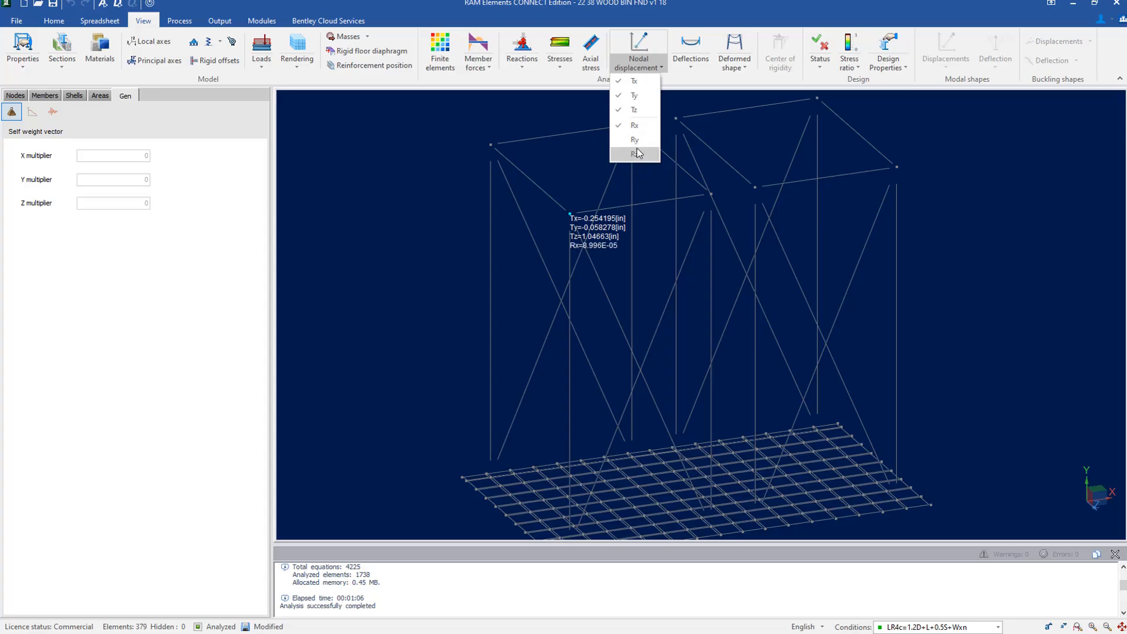
{"action": "left_click", "coordinate": [640, 128]}
Replace the nodal displacements with stress contours and display the M11 bending moment on the mat shells.
{"action": "left_click", "coordinate": [561, 52]}
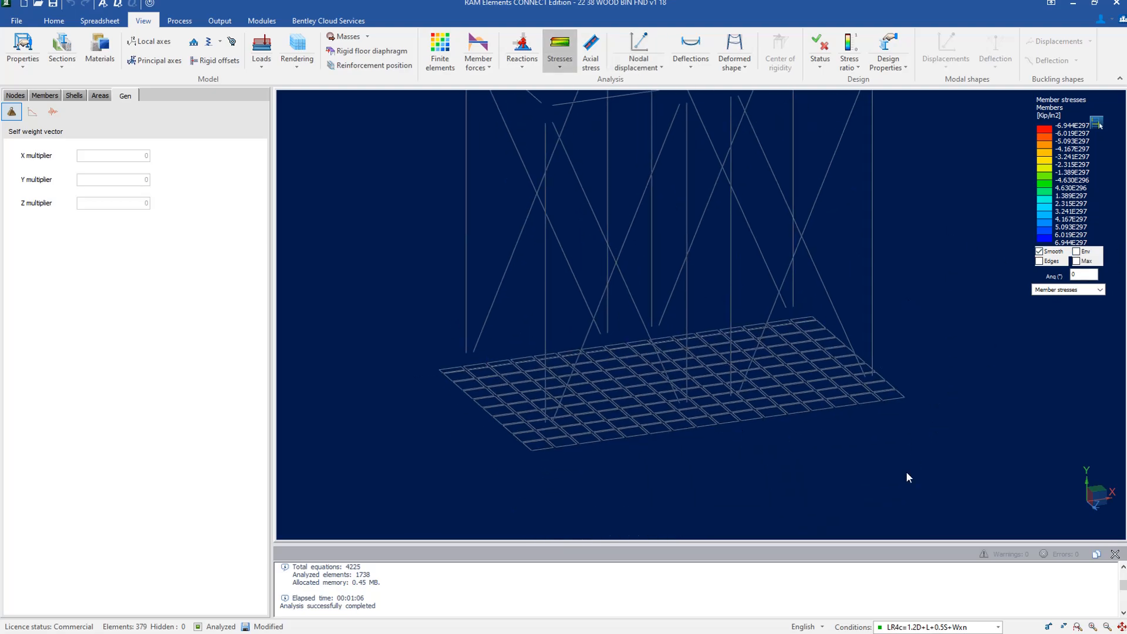
{"action": "middle_click_drag", "start_coordinate": [983, 484], "coordinate": [906, 428]}
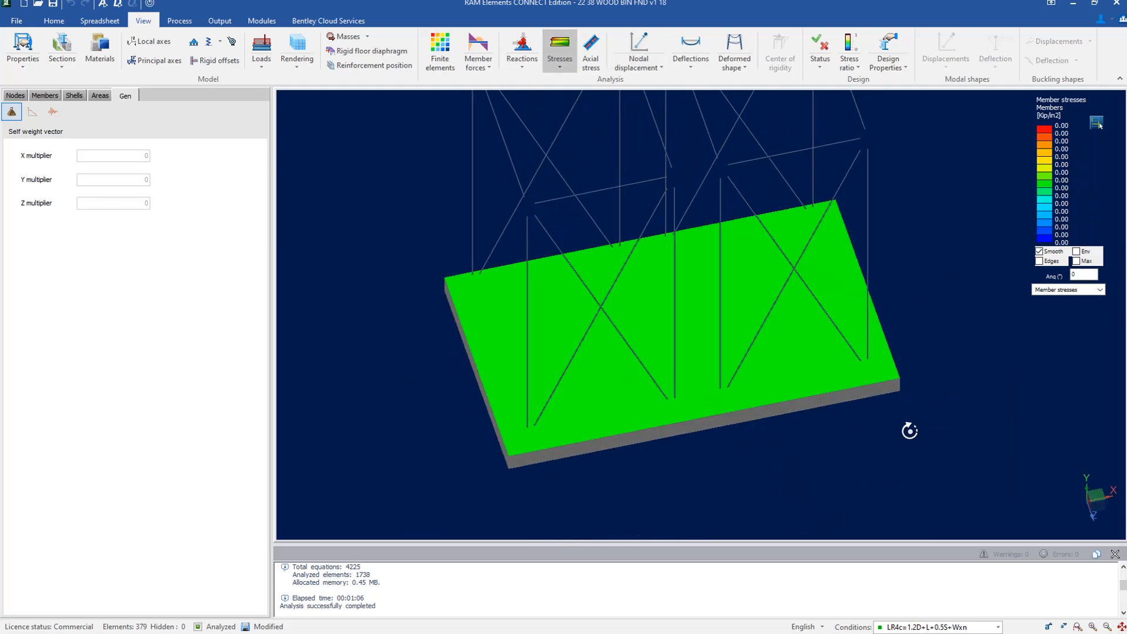
{"action": "left_click", "coordinate": [1092, 291]}
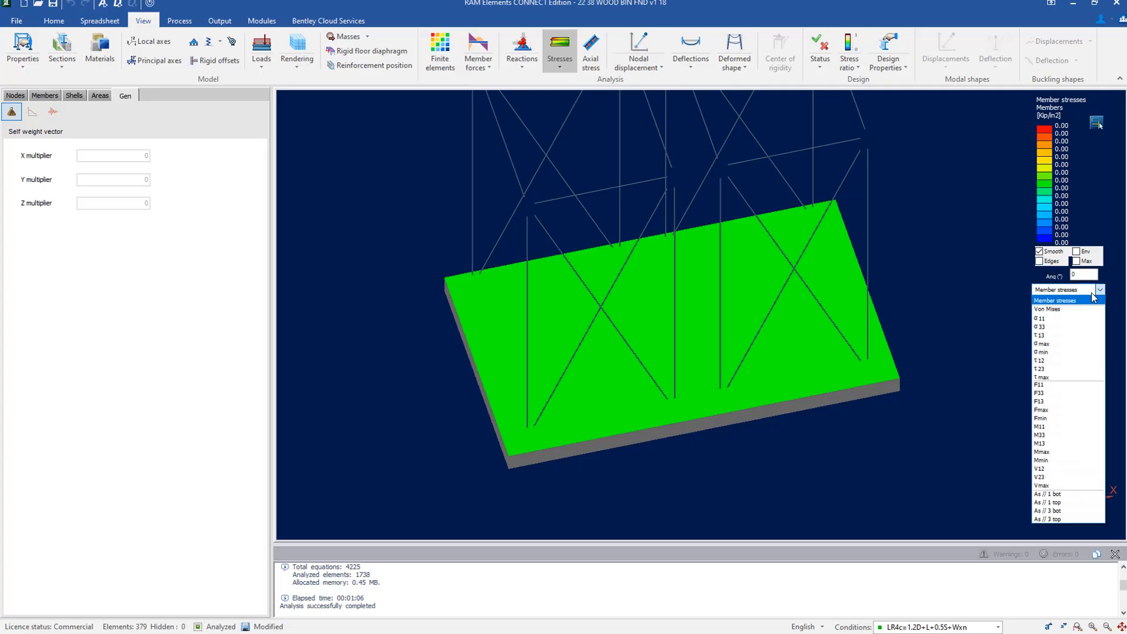
{"action": "left_click", "coordinate": [1055, 424]}
{"action": "middle_click_drag", "start_coordinate": [981, 410], "coordinate": [988, 386]}
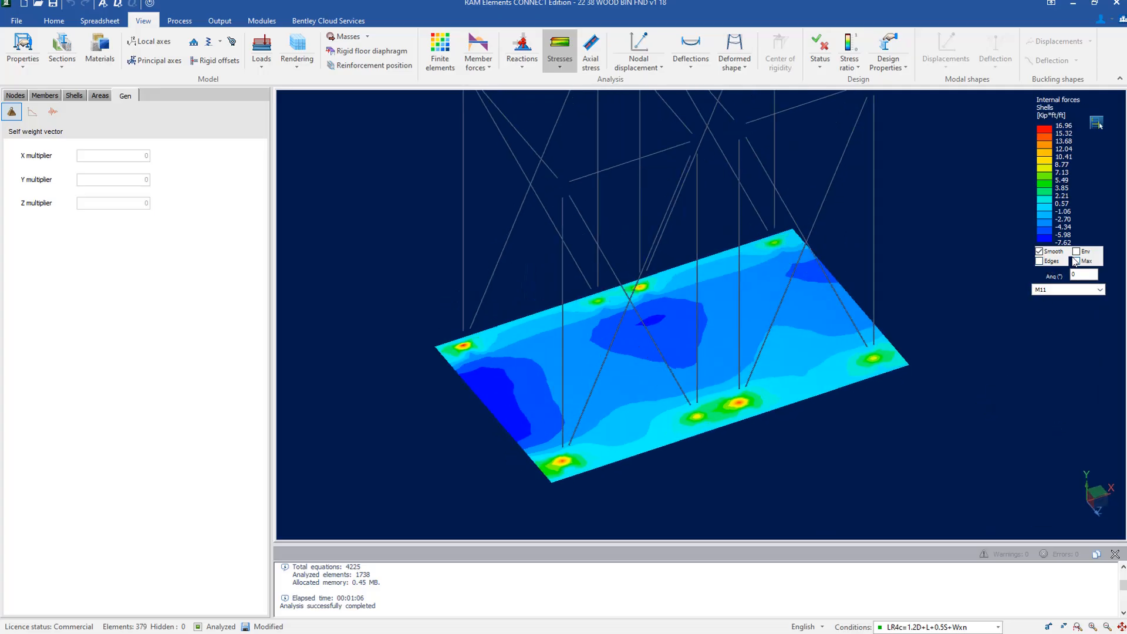
Show the element edges on the M11 contours and compare the envelope's minimum and maximum, leaving the maximum envelope on.
{"action": "left_click", "coordinate": [1039, 260]}
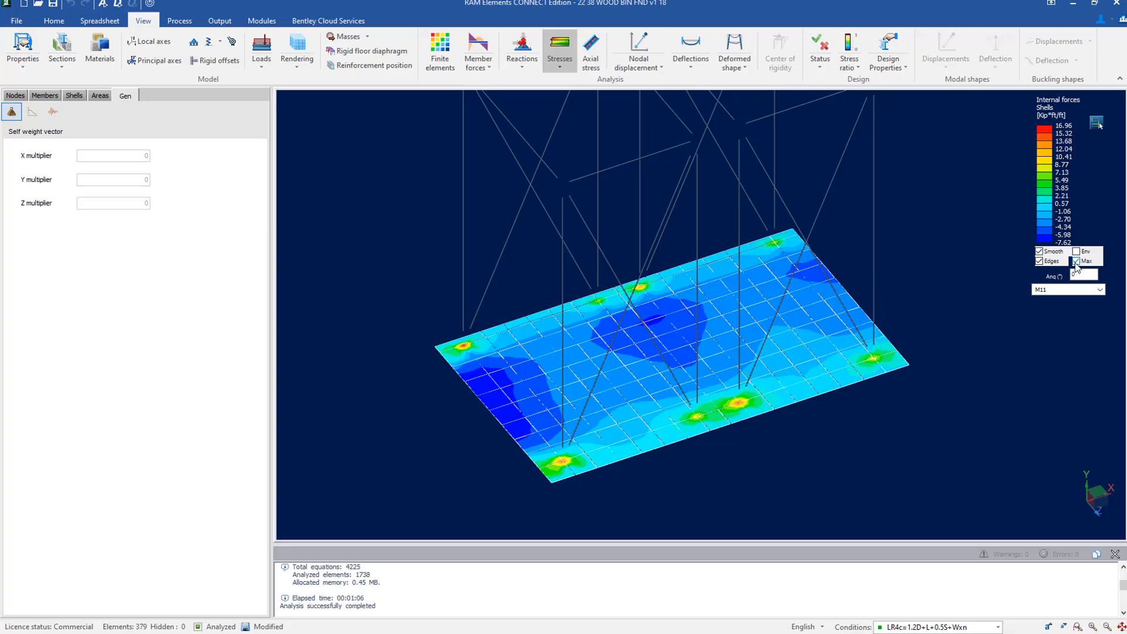
{"action": "left_click", "coordinate": [1075, 262]}
{"action": "left_click", "coordinate": [1076, 261]}
{"action": "left_click", "coordinate": [1075, 251]}
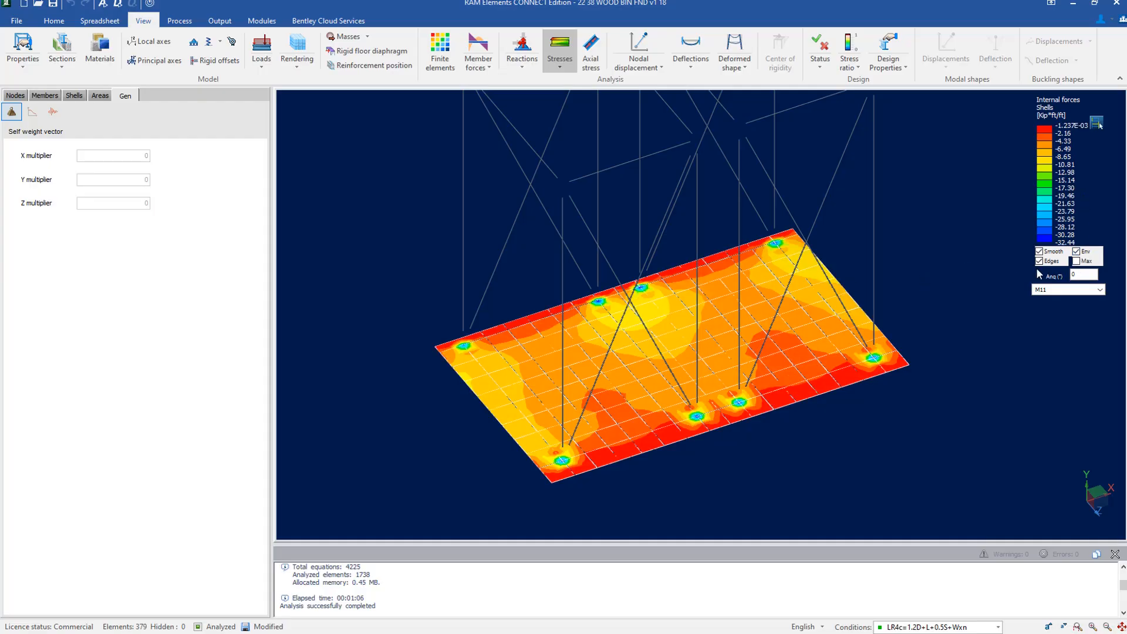
{"action": "left_click", "coordinate": [1077, 262]}
{"action": "left_click", "coordinate": [1076, 262]}
{"action": "left_click", "coordinate": [1076, 261]}
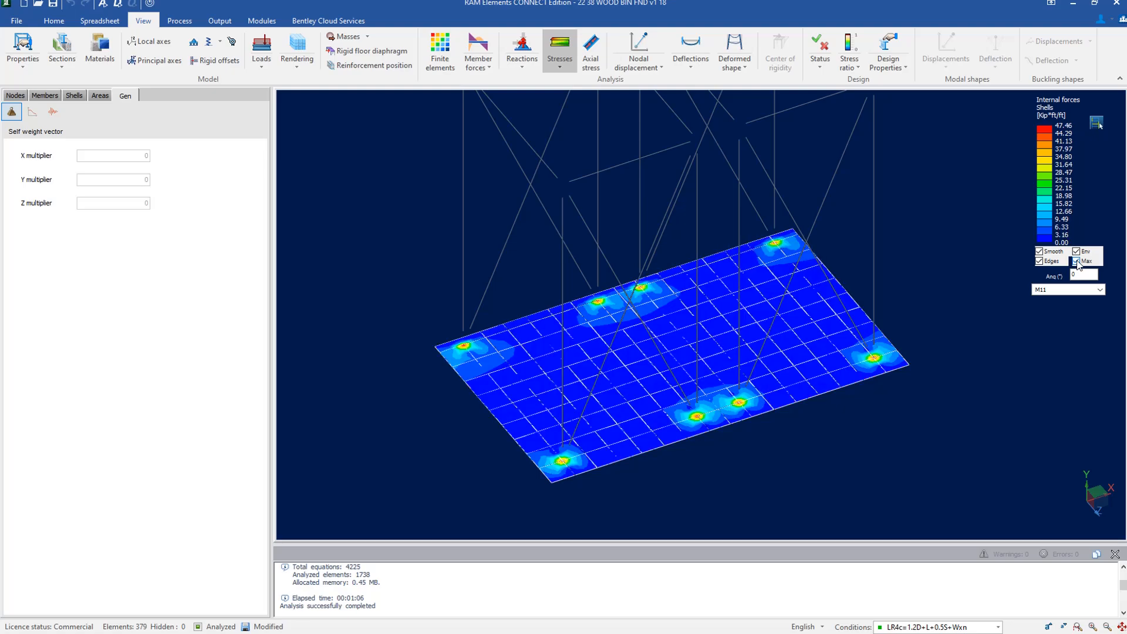
Switch the mat's envelope contours to M33, examine them, and turn the stress display off.
{"action": "left_click", "coordinate": [1098, 290]}
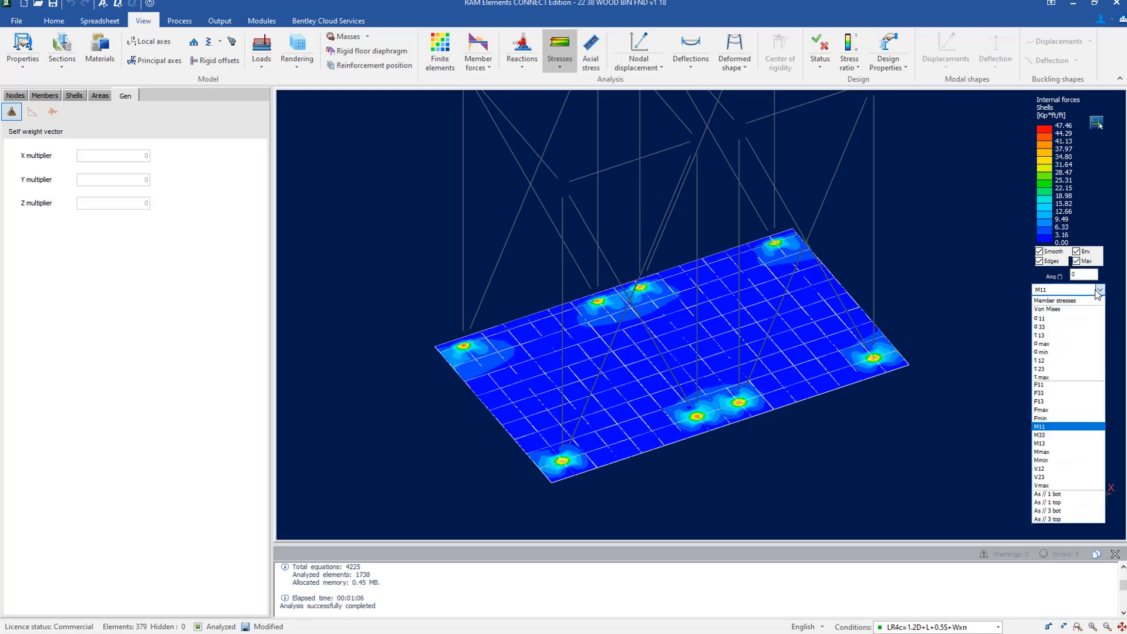
{"action": "left_click", "coordinate": [1059, 435]}
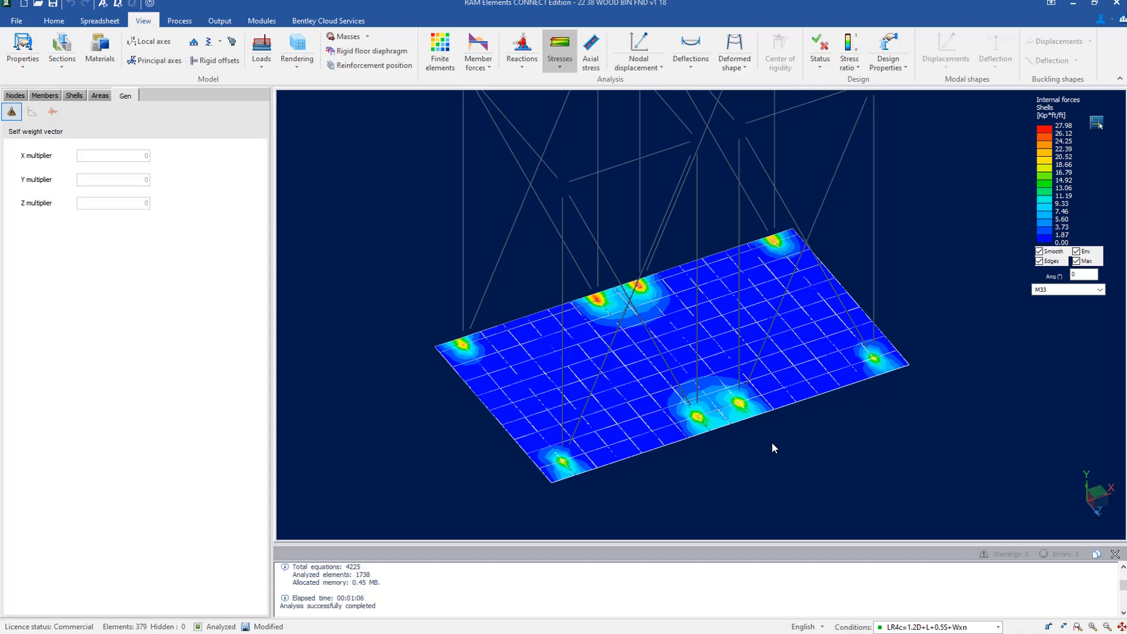
{"action": "middle_click_drag", "start_coordinate": [860, 428], "coordinate": [857, 409]}
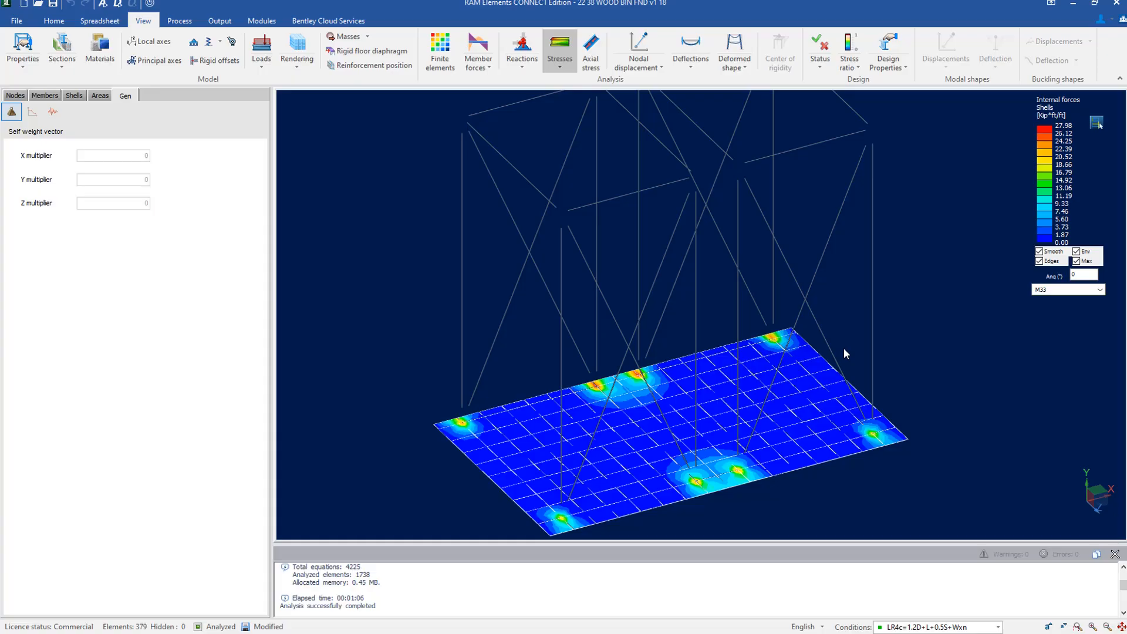
{"action": "left_click", "coordinate": [653, 252]}
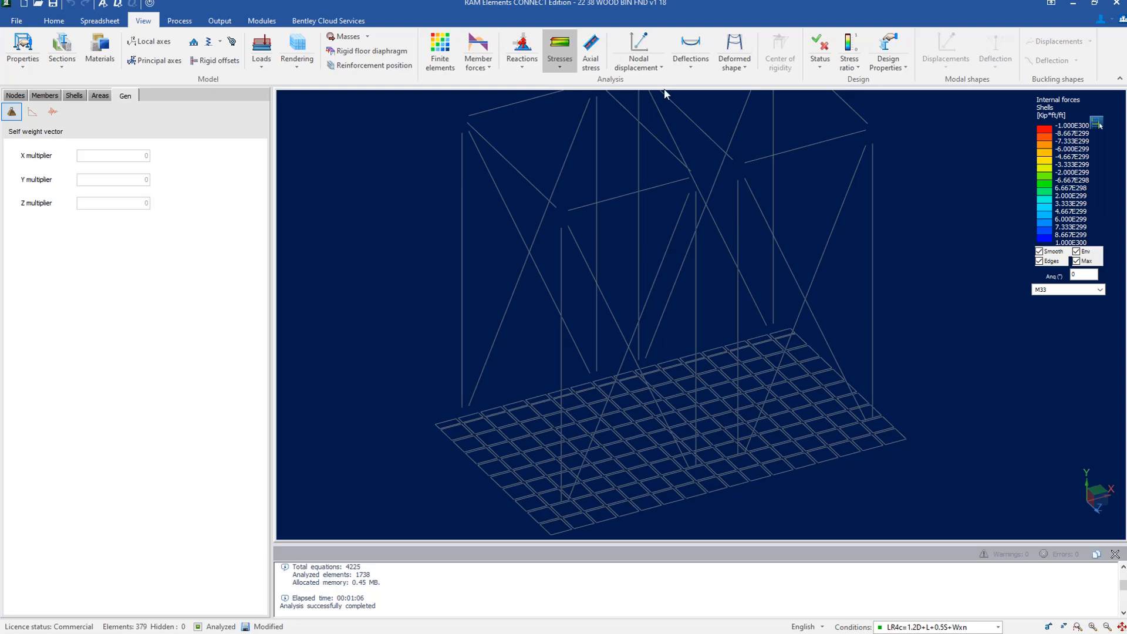
{"action": "left_click", "coordinate": [559, 50]}
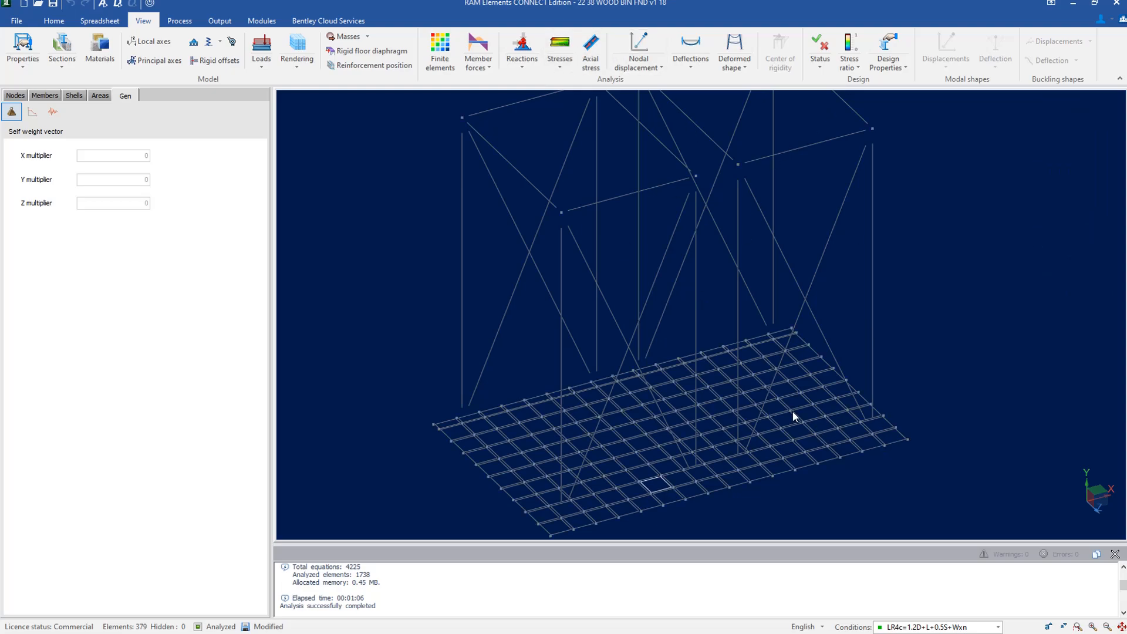
Select the whole model and display the unitary stress ratio on the steel frame members.
{"action": "mouse_move", "coordinate": [747, 385]}
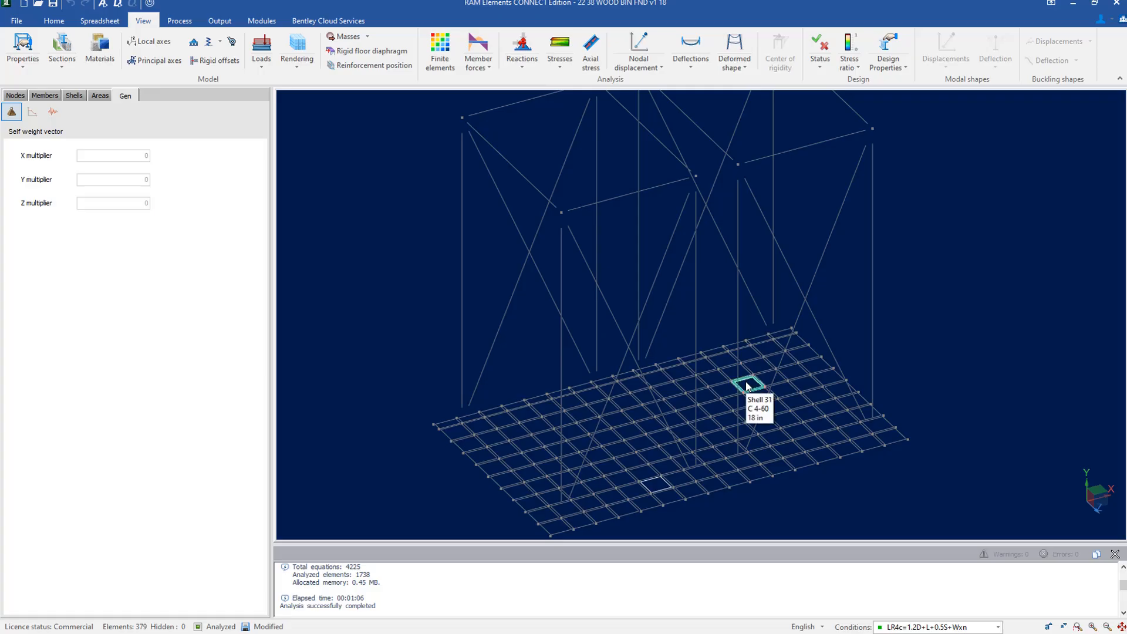
{"action": "right_click_drag", "start_coordinate": [747, 384], "coordinate": [732, 363]}
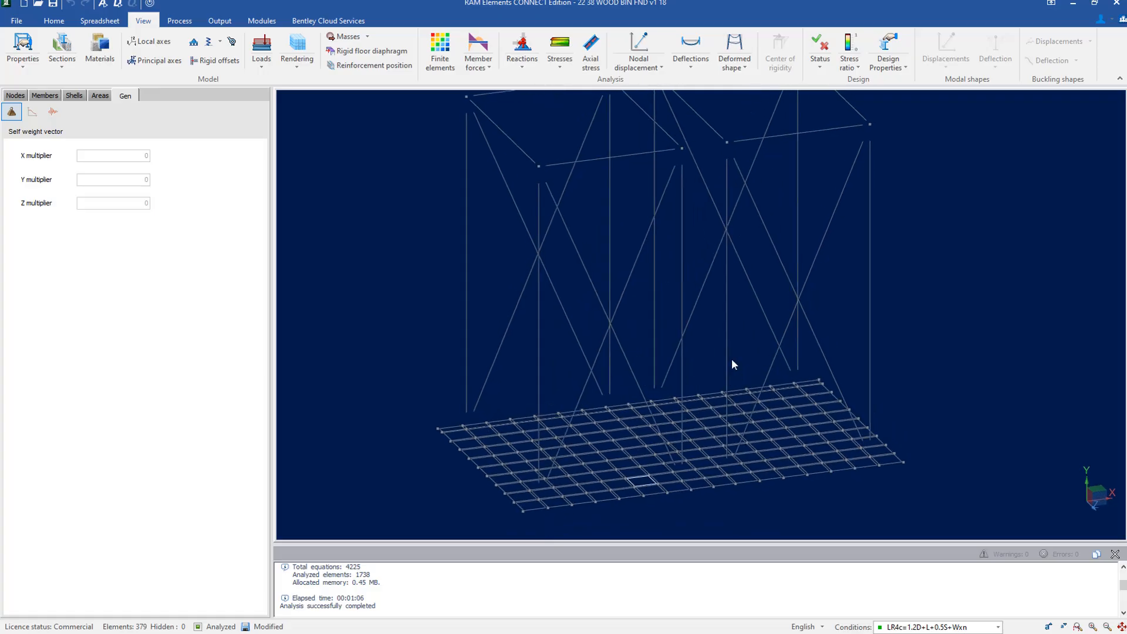
{"action": "middle_click_drag", "start_coordinate": [695, 278], "coordinate": [717, 322]}
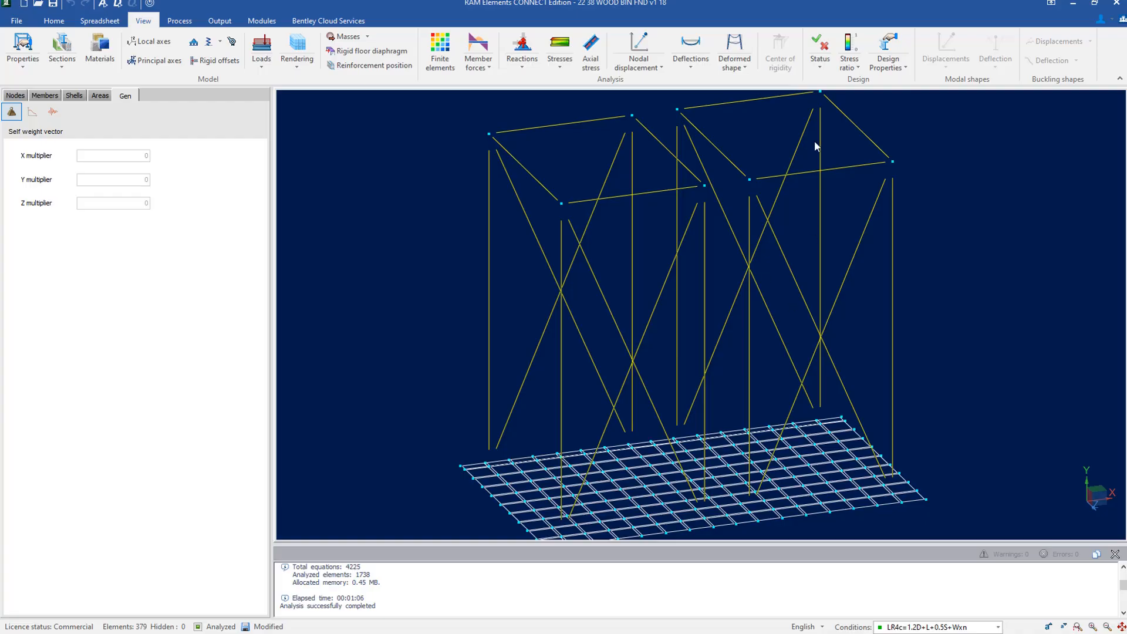
{"action": "left_click", "coordinate": [849, 61]}
{"action": "left_click", "coordinate": [865, 95]}
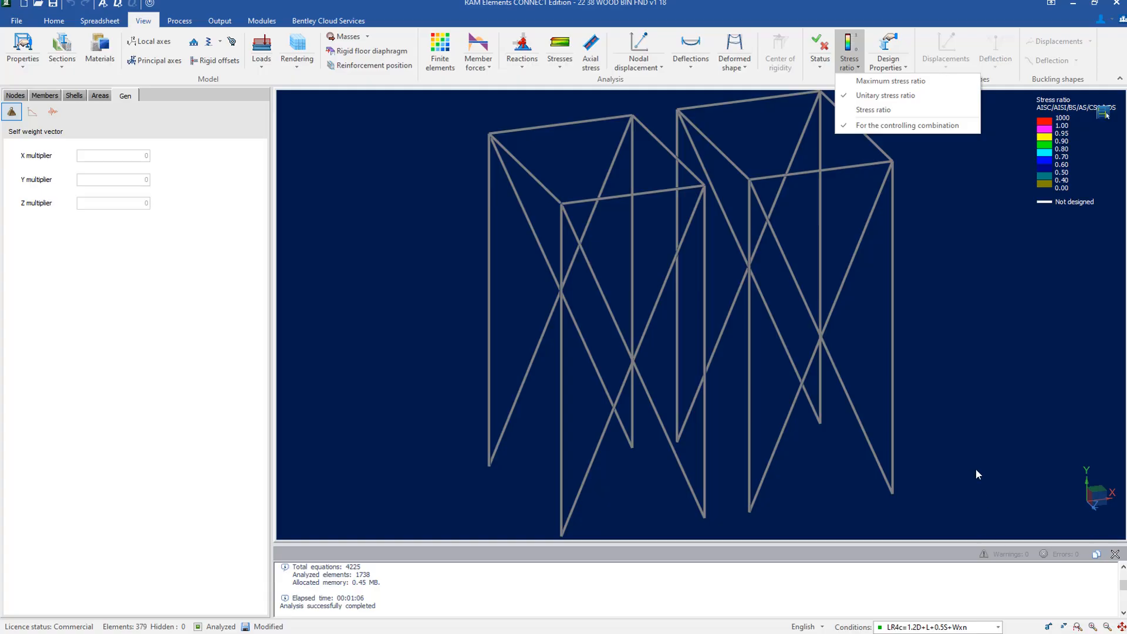
{"action": "left_click", "coordinate": [959, 378]}
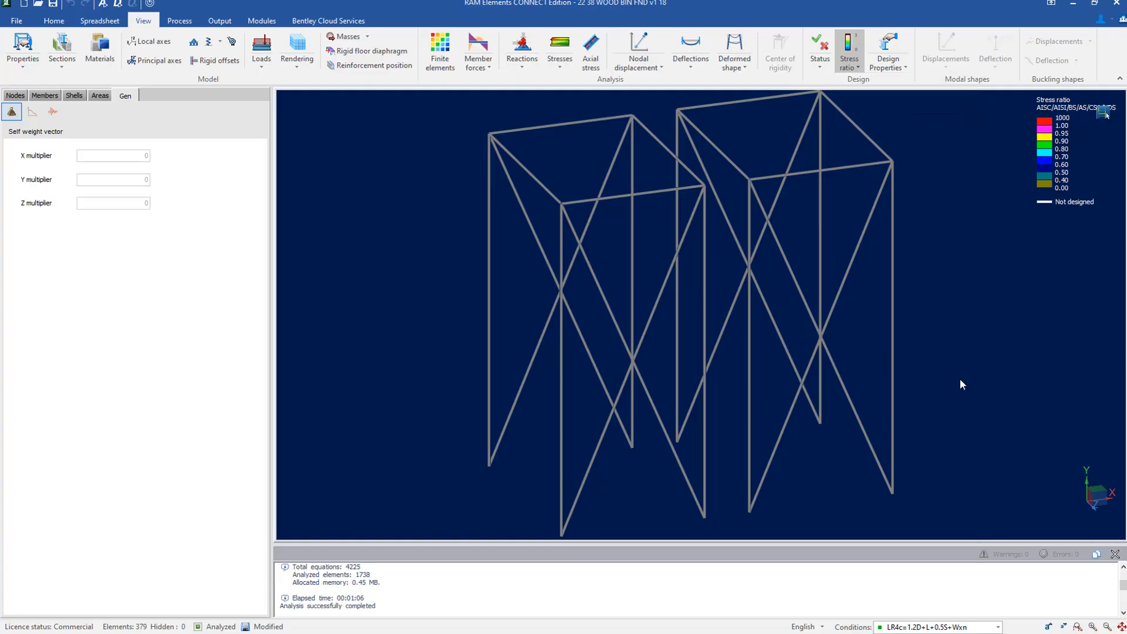
Open the design settings and review the hot-rolled steel codes, keeping AISC-16 LRFD.
{"action": "left_click", "coordinate": [115, 6]}
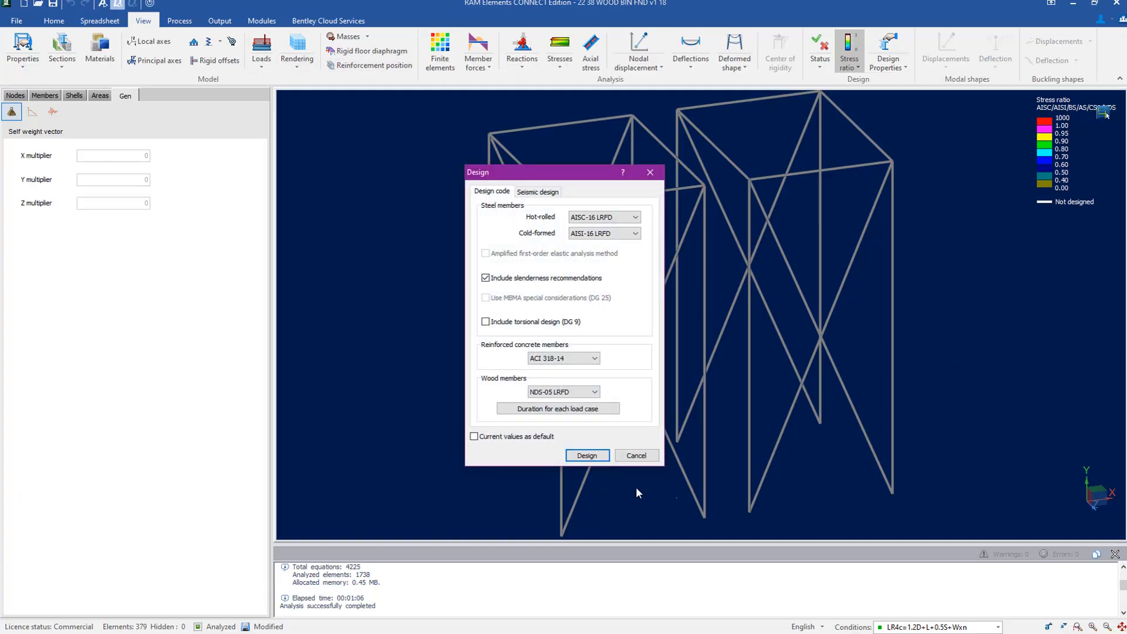
{"action": "left_click", "coordinate": [611, 217]}
{"action": "left_click", "coordinate": [615, 222]}
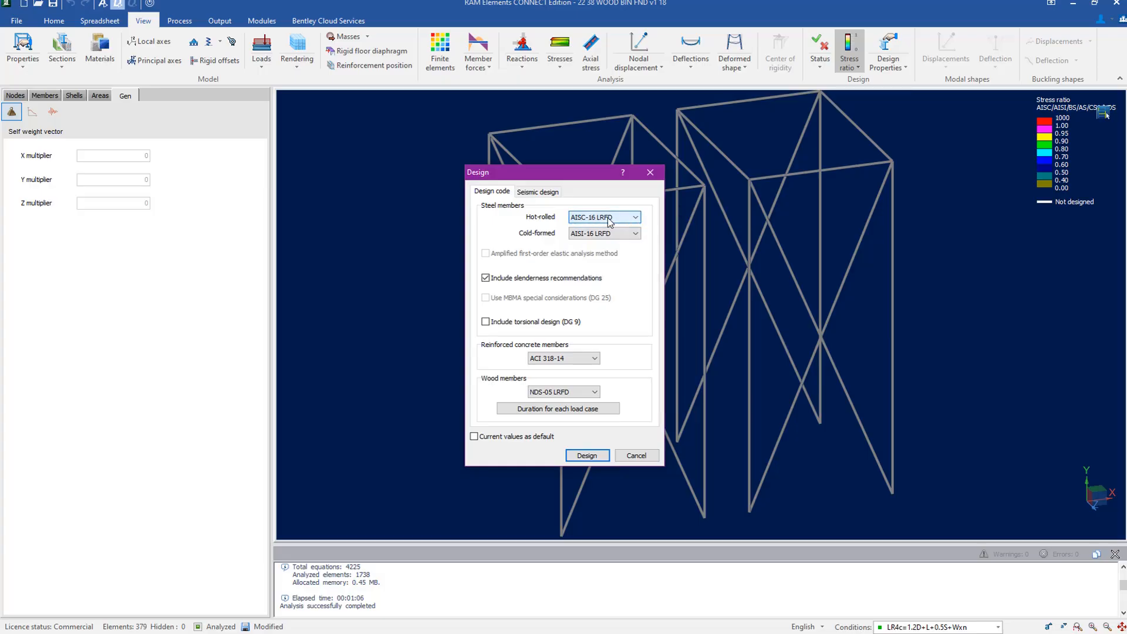
{"action": "left_click", "coordinate": [610, 218]}
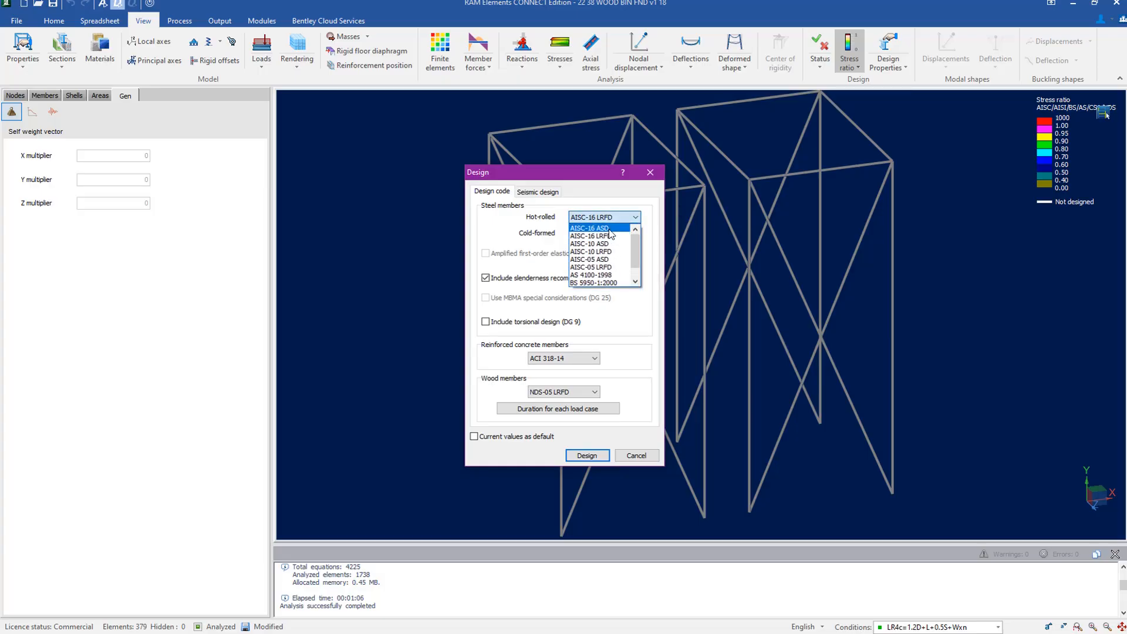
{"action": "left_click", "coordinate": [609, 215]}
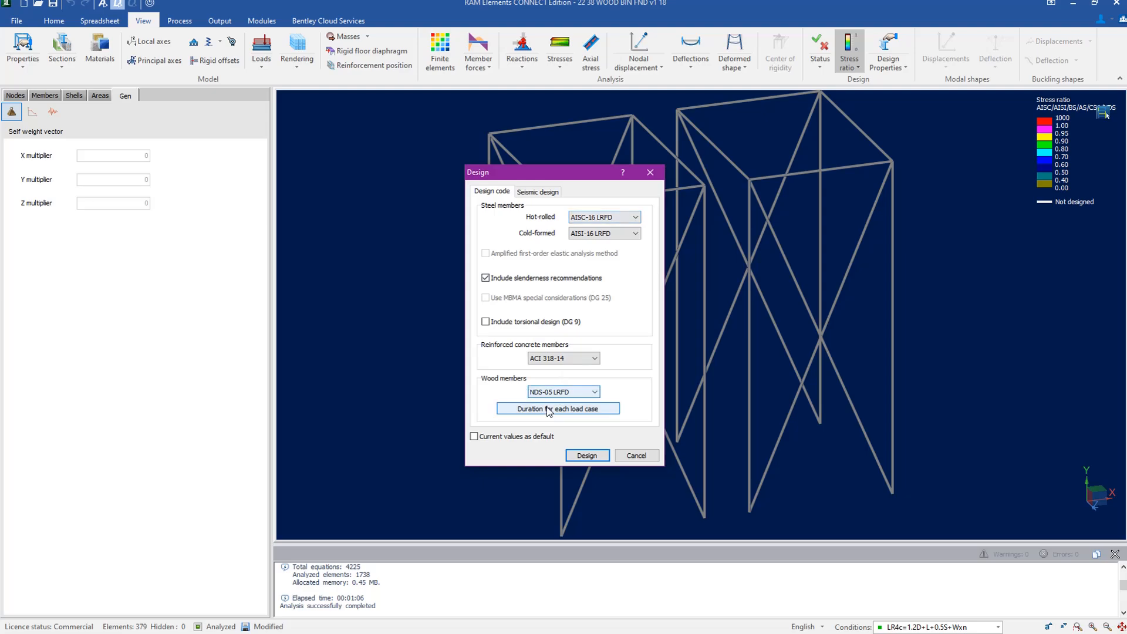
Check the seismic design options and run the member design without seismic provisions.
{"action": "left_click", "coordinate": [543, 189]}
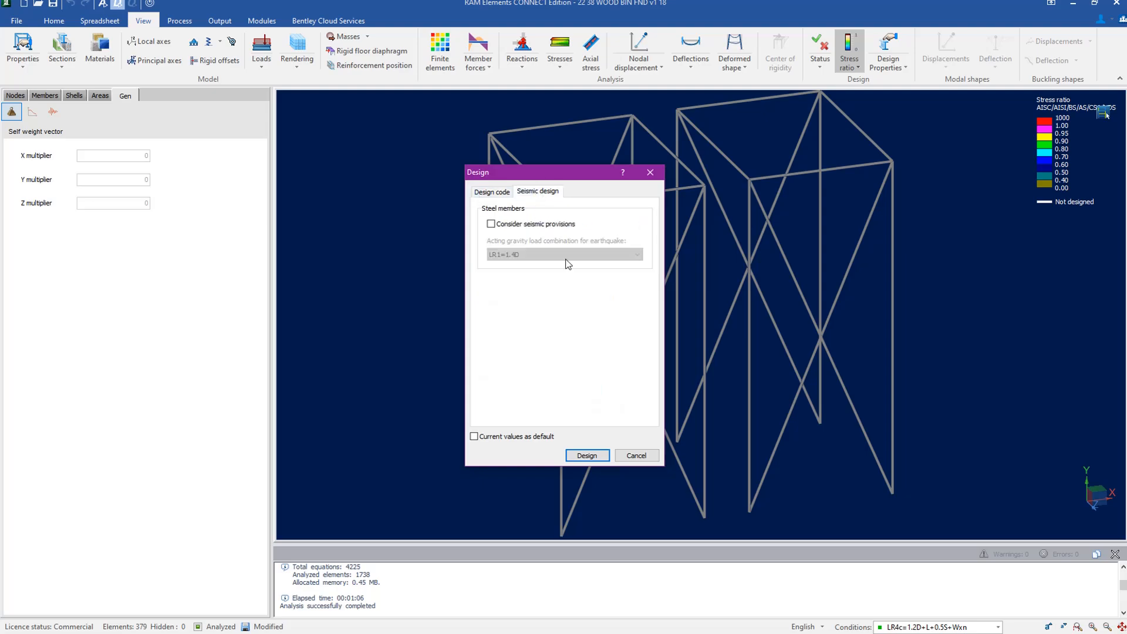
{"action": "left_click", "coordinate": [493, 193]}
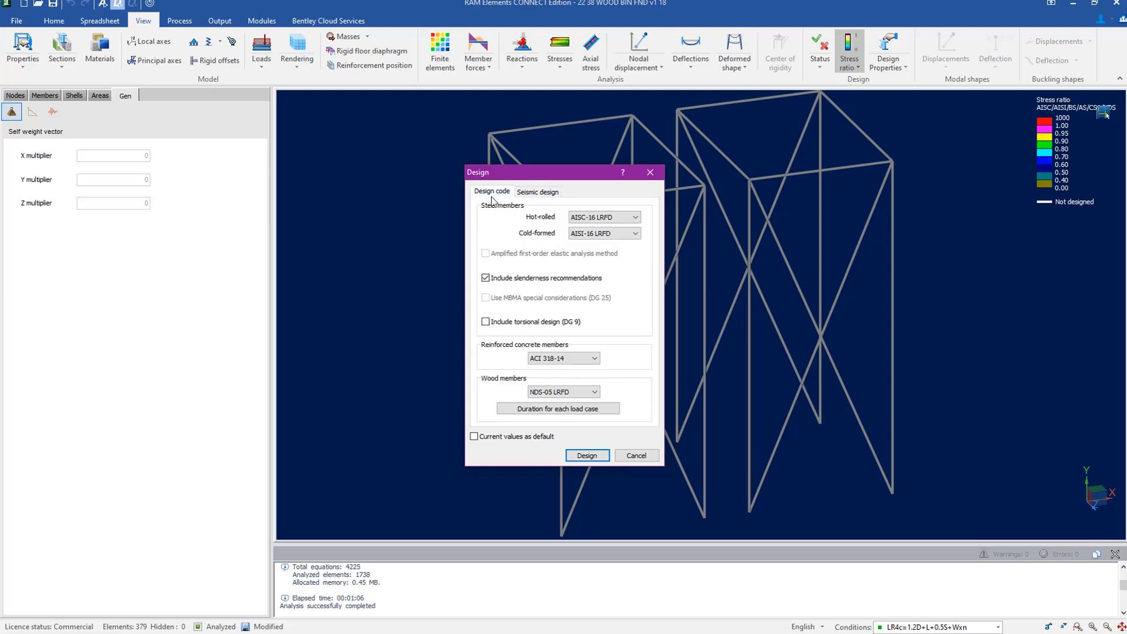
{"action": "left_click", "coordinate": [577, 454]}
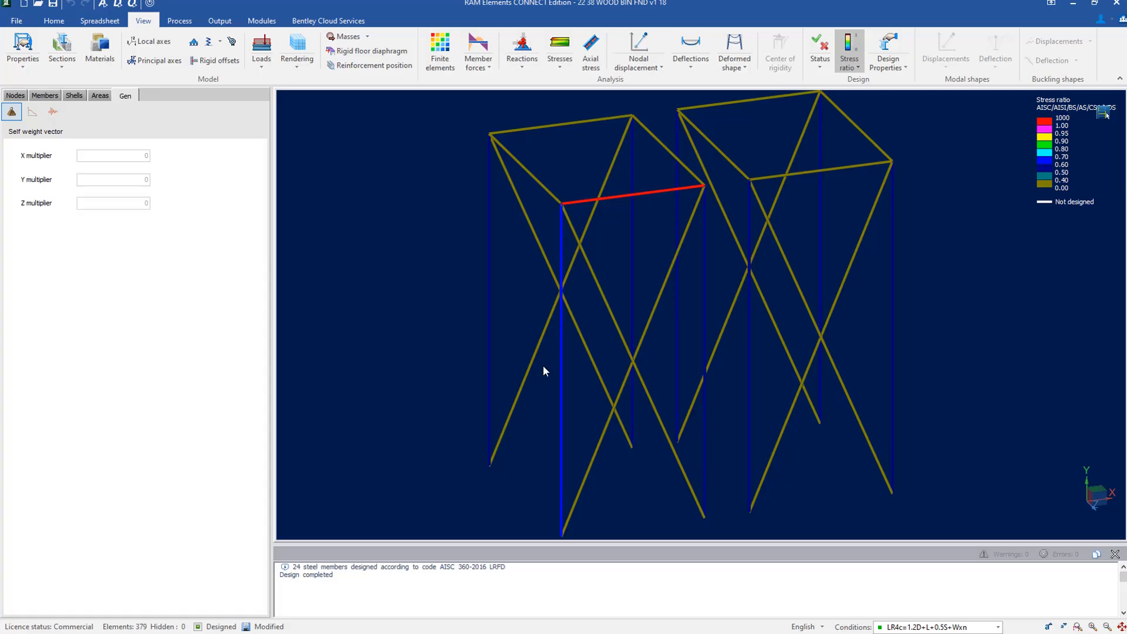
Show the member data and label every steel frame member with its stress ratio for the controlling combination.
{"action": "left_click", "coordinate": [44, 96]}
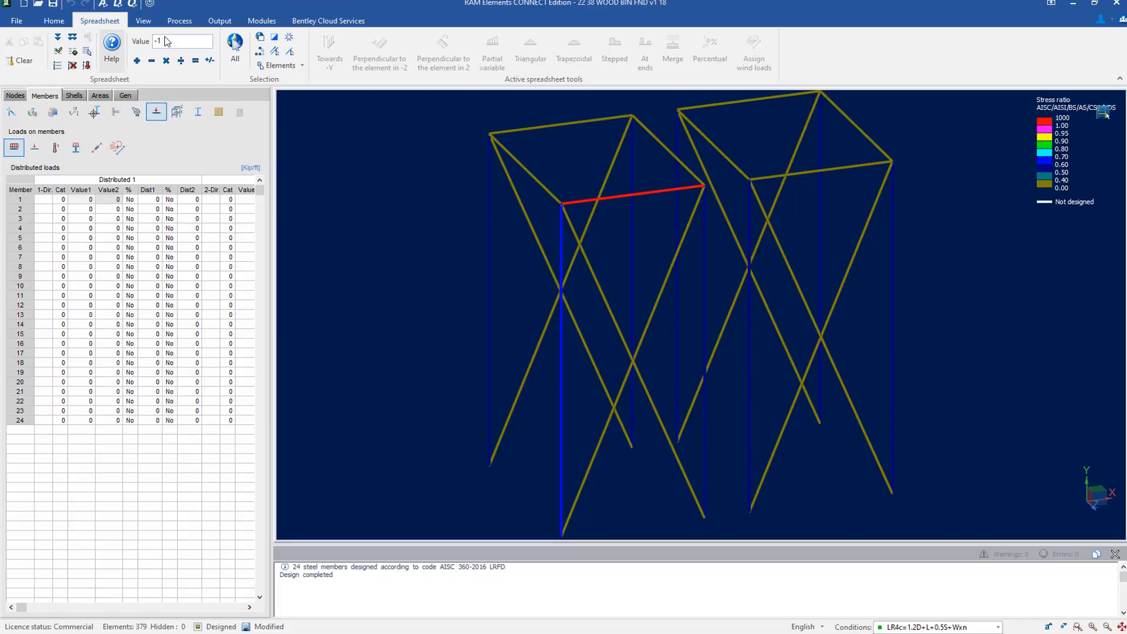
{"action": "left_click", "coordinate": [143, 21]}
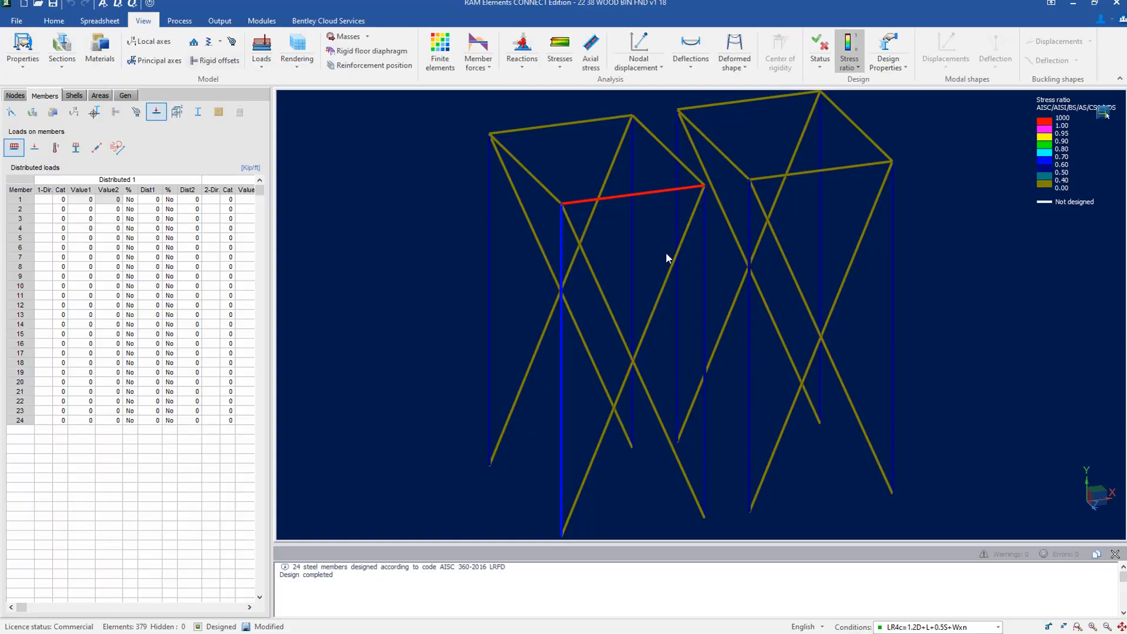
{"action": "middle_click_drag", "start_coordinate": [666, 253], "coordinate": [670, 274]}
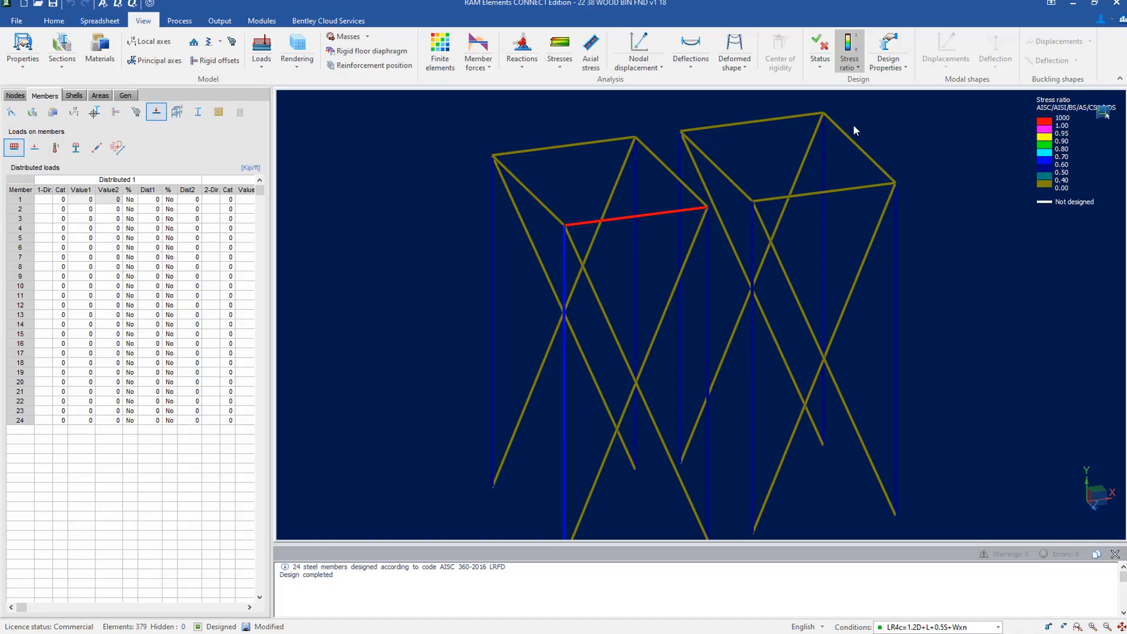
{"action": "left_click", "coordinate": [848, 58]}
{"action": "left_click", "coordinate": [873, 110]}
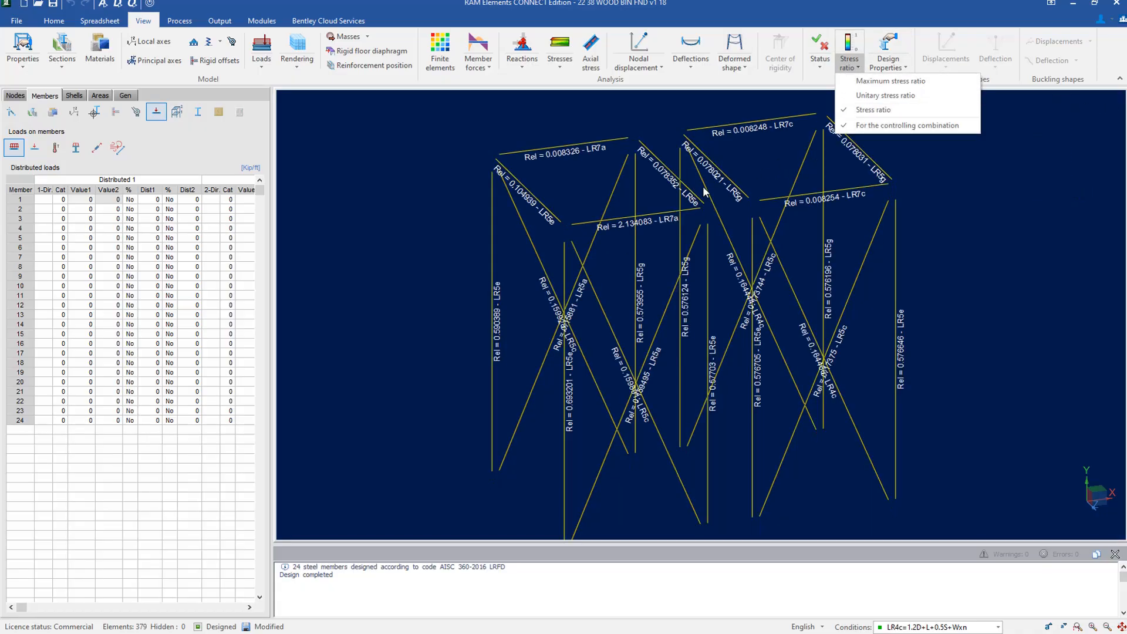
Inspect the controlling stress ratios of the overstressed top beam (member 7) and the two diagonal braces below it, one at a time.
{"action": "scroll", "coordinate": [622, 226], "scroll_direction": "up", "scroll_amount": 2}
{"action": "left_click", "coordinate": [621, 226]}
{"action": "left_click", "coordinate": [621, 226]}
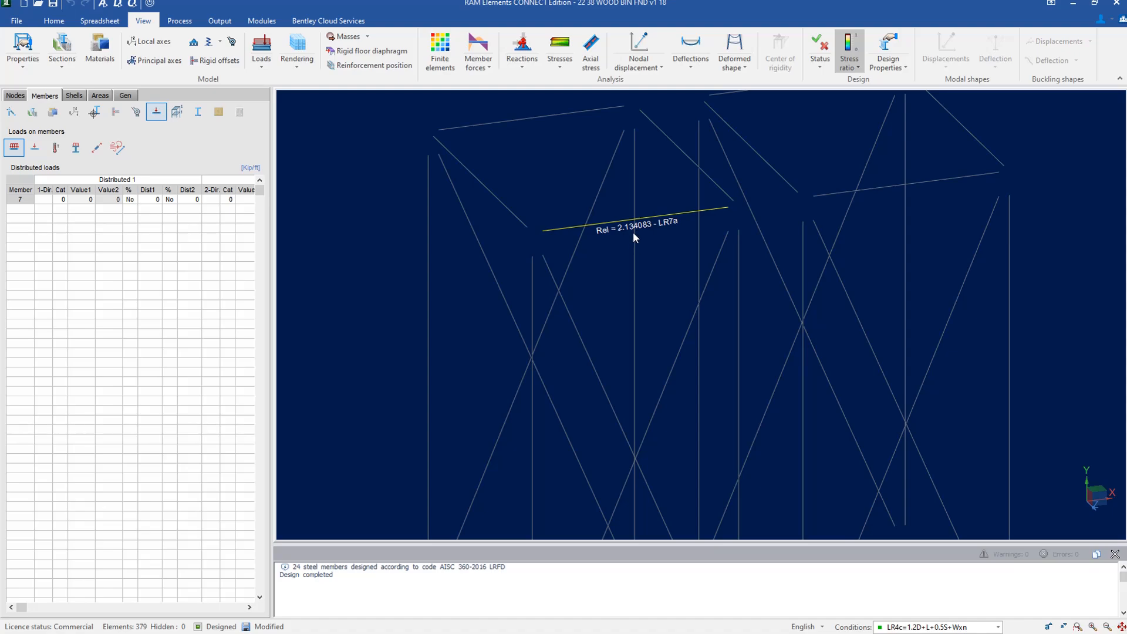
{"action": "scroll", "coordinate": [636, 243], "scroll_direction": "down", "scroll_amount": 2}
{"action": "left_click", "coordinate": [618, 354]}
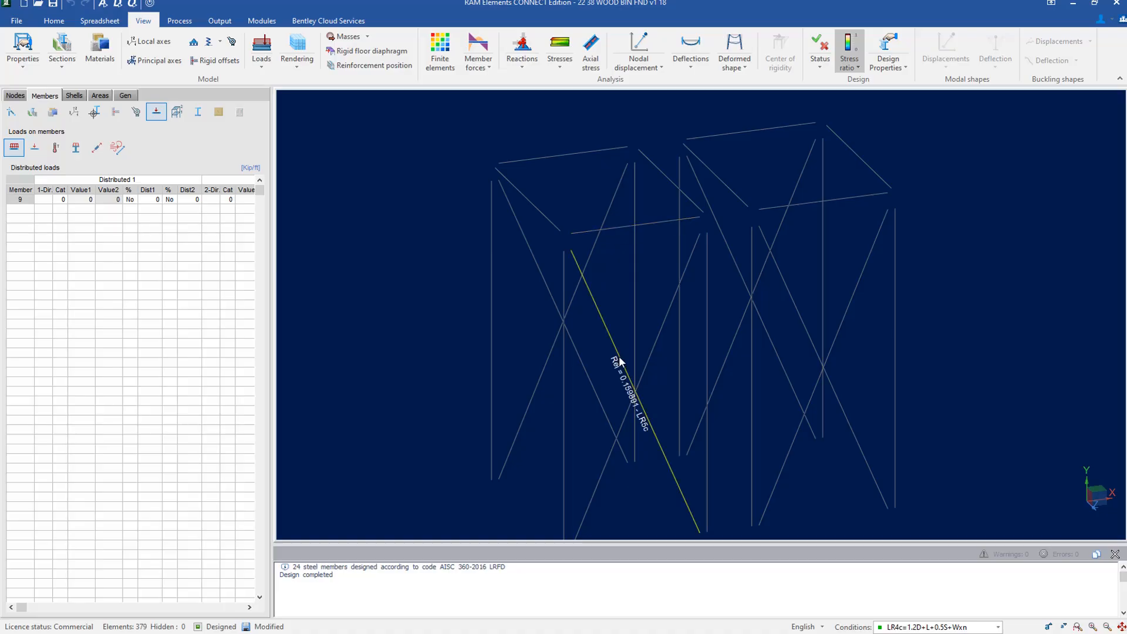
{"action": "left_click", "coordinate": [652, 352]}
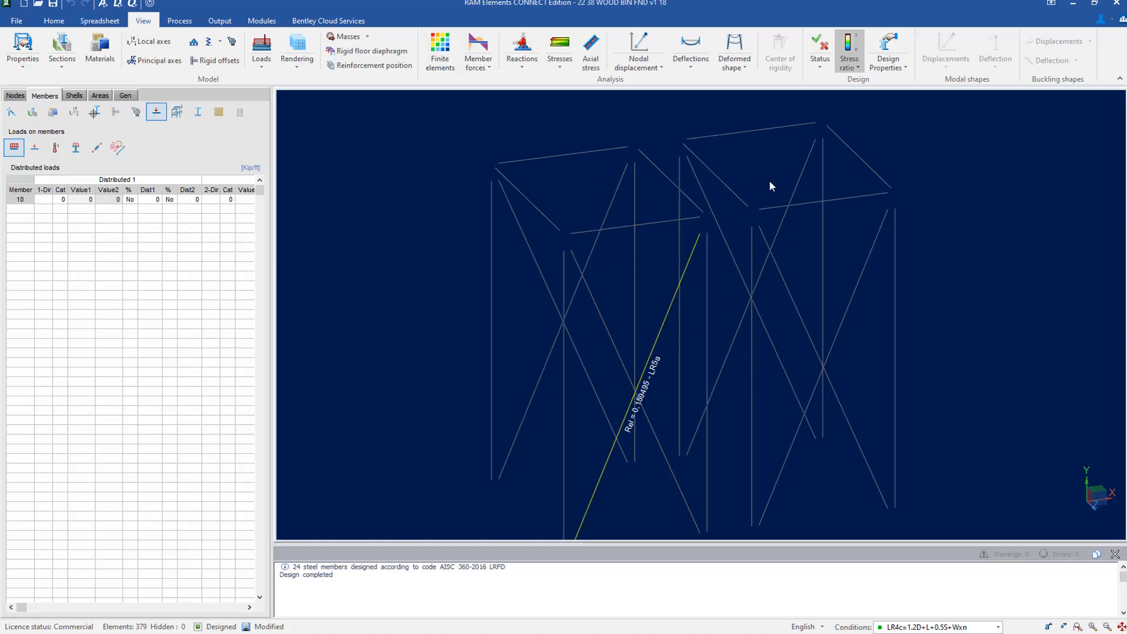
Compare the current-condition stress ratios of members 7 and 10, then restore the controlling-combination ratios.
{"action": "left_click", "coordinate": [849, 64]}
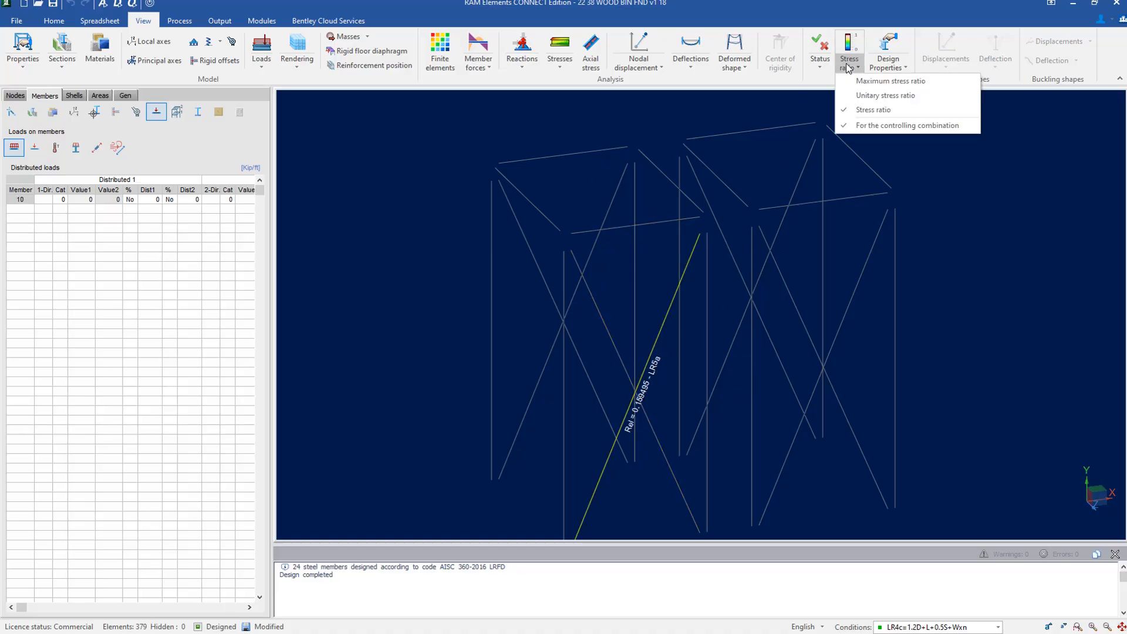
{"action": "left_click", "coordinate": [879, 126]}
{"action": "left_click", "coordinate": [649, 224], "text": "ctrl"}
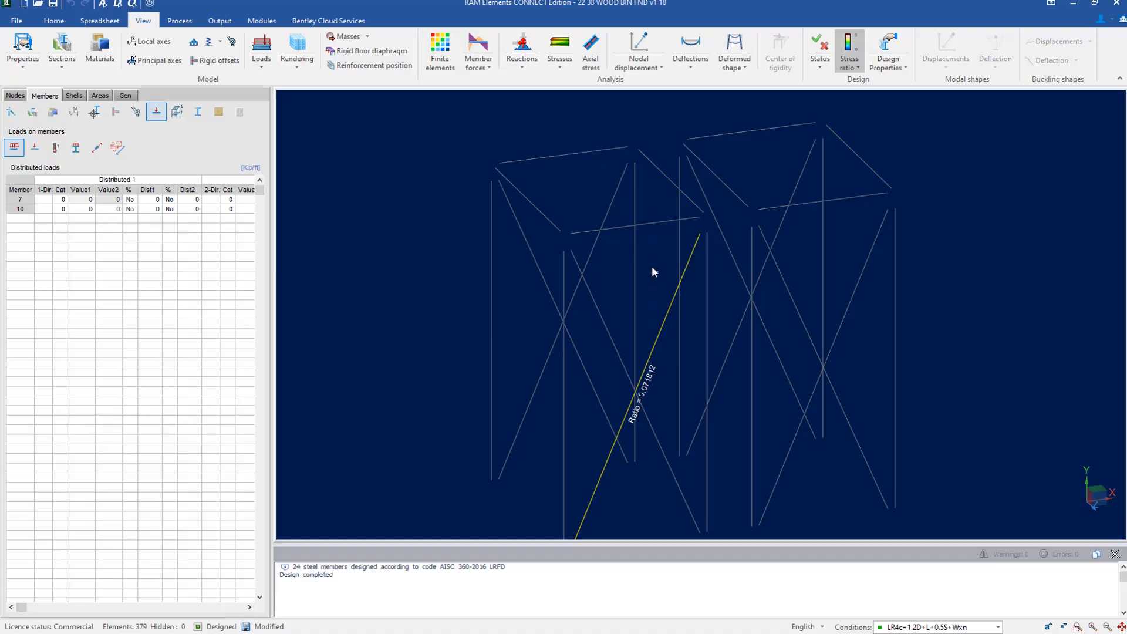
{"action": "left_click", "coordinate": [848, 63]}
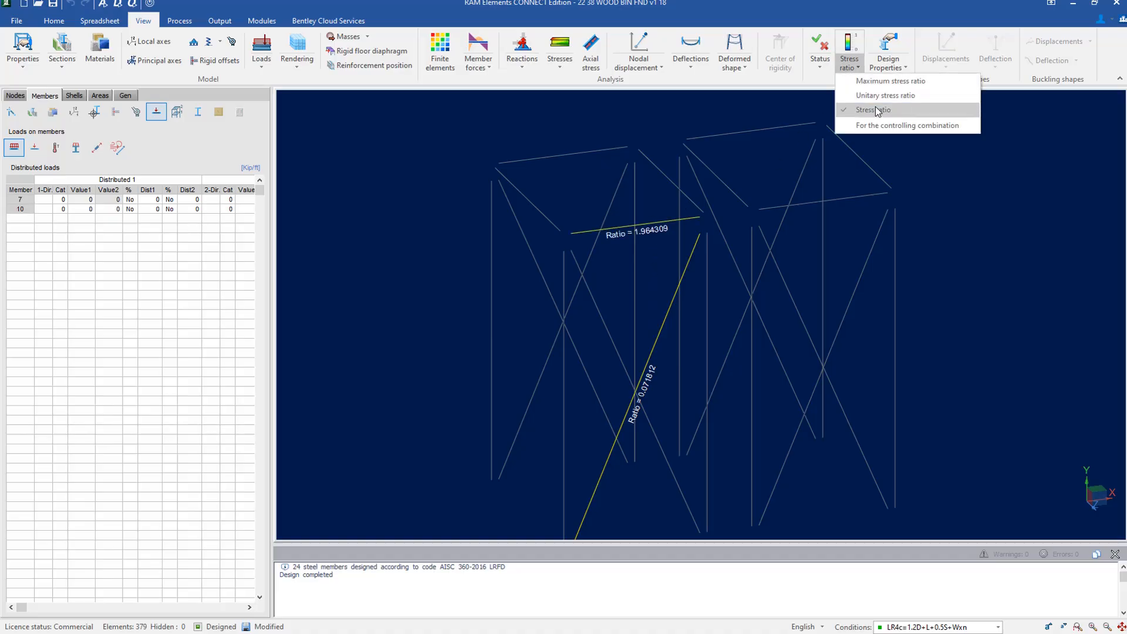
{"action": "left_click", "coordinate": [877, 124]}
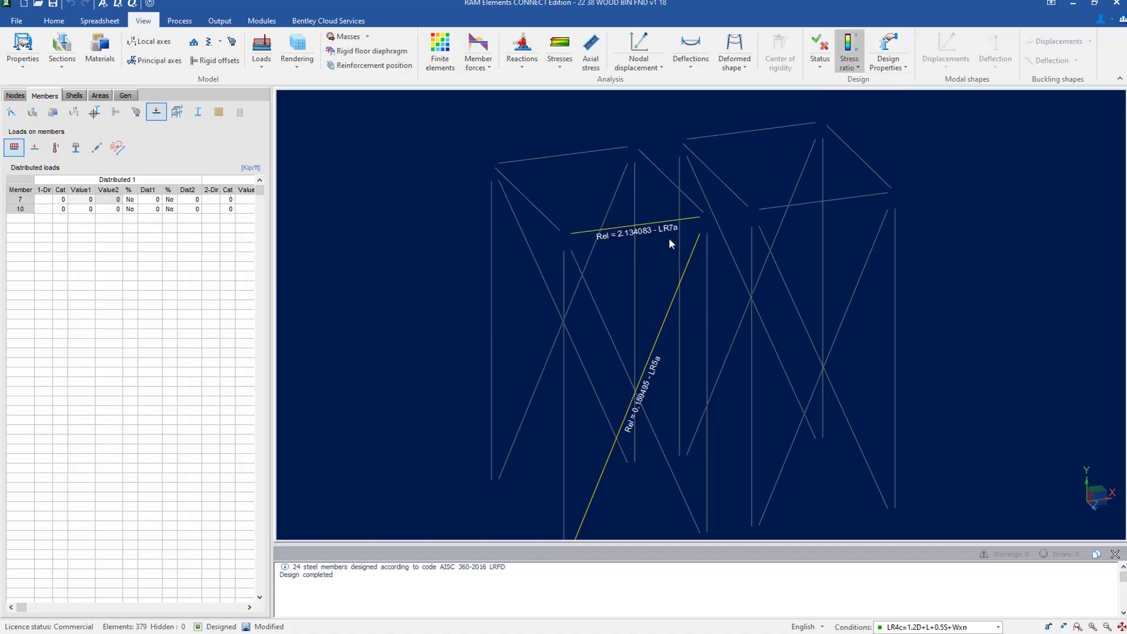
Generate a comprehensive individual steel code check report for the overstressed top beam, member 7.
{"action": "left_click", "coordinate": [649, 227]}
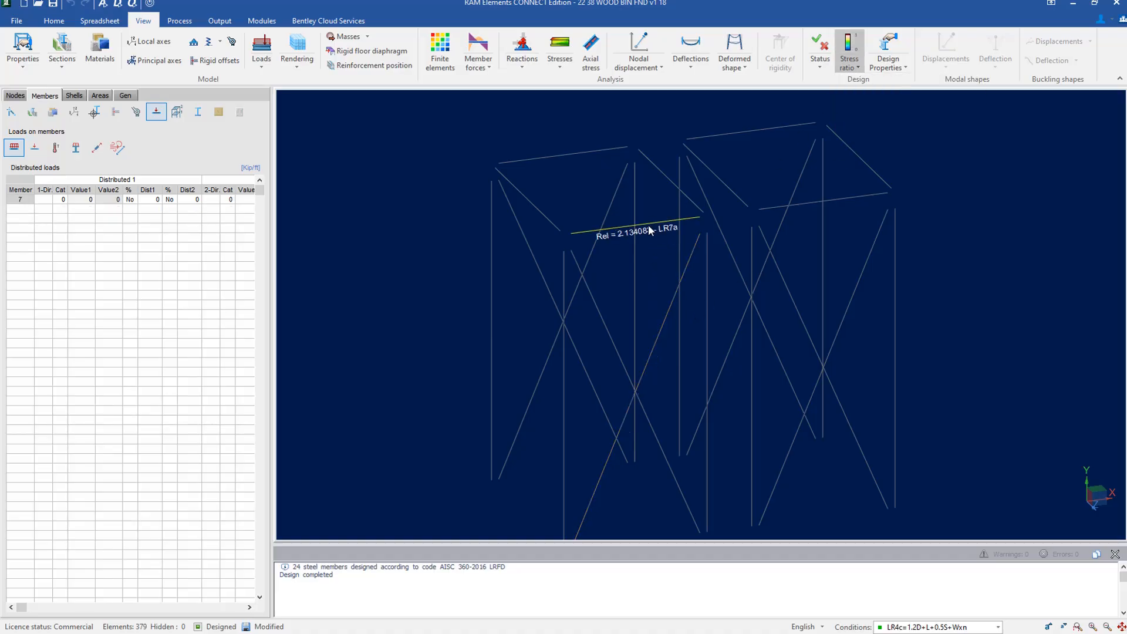
{"action": "left_click", "coordinate": [219, 20]}
{"action": "left_click", "coordinate": [88, 62]}
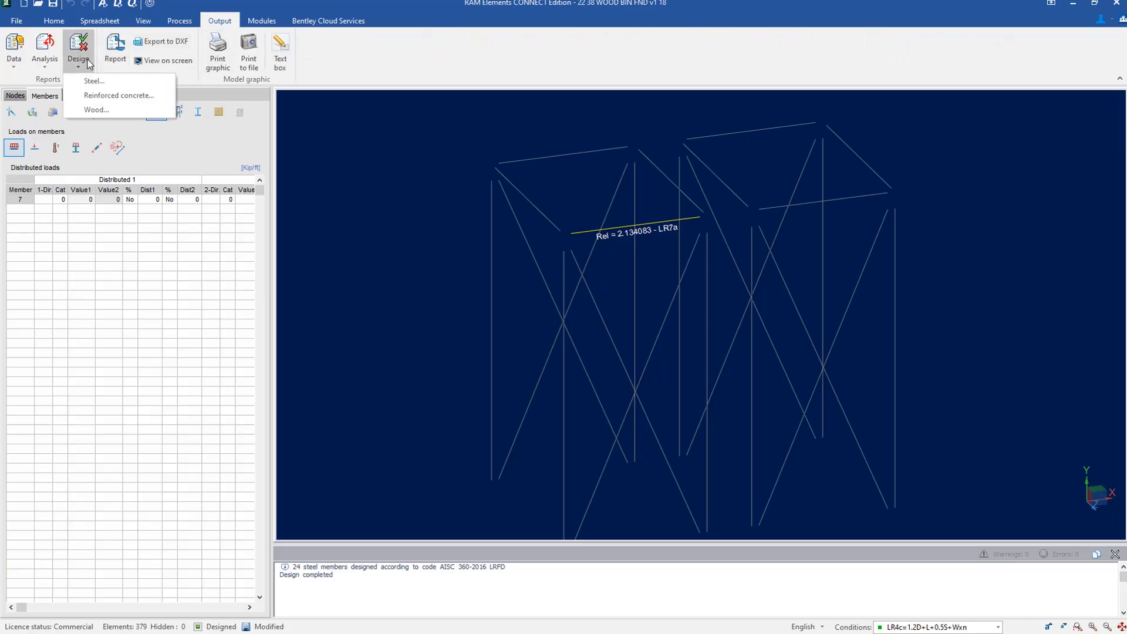
{"action": "left_click", "coordinate": [91, 81]}
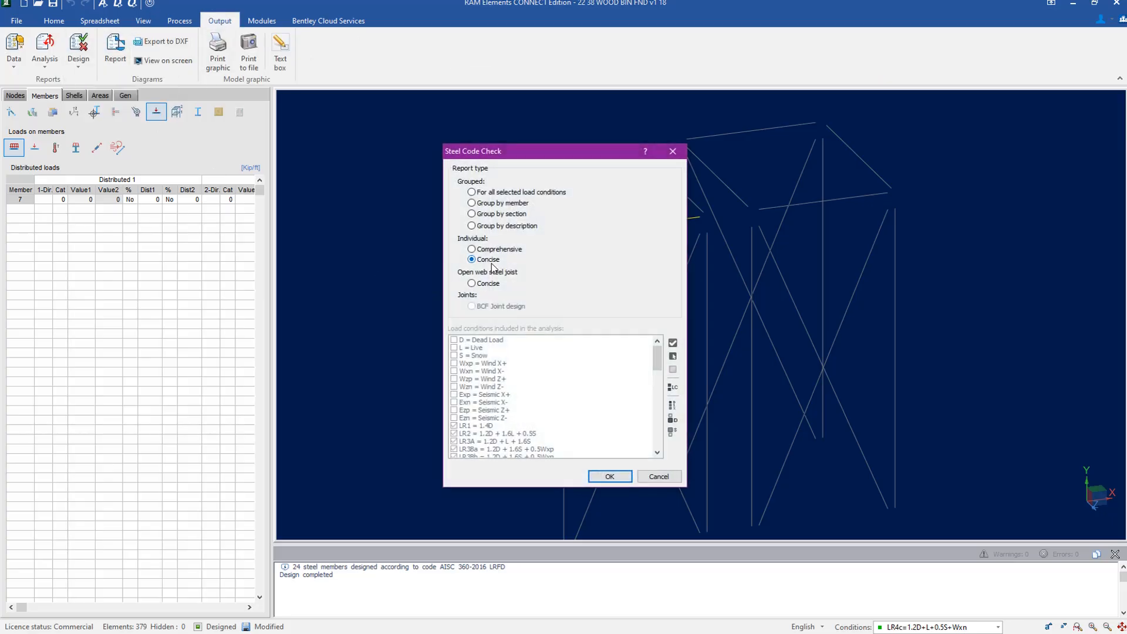
{"action": "left_click", "coordinate": [503, 251]}
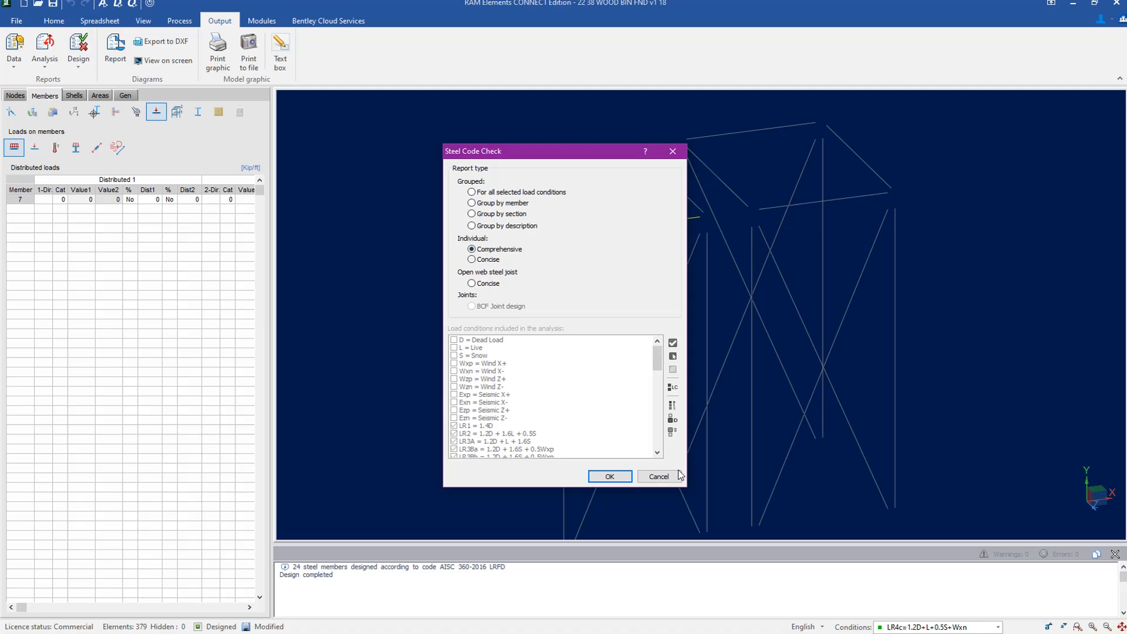
{"action": "left_click", "coordinate": [610, 477]}
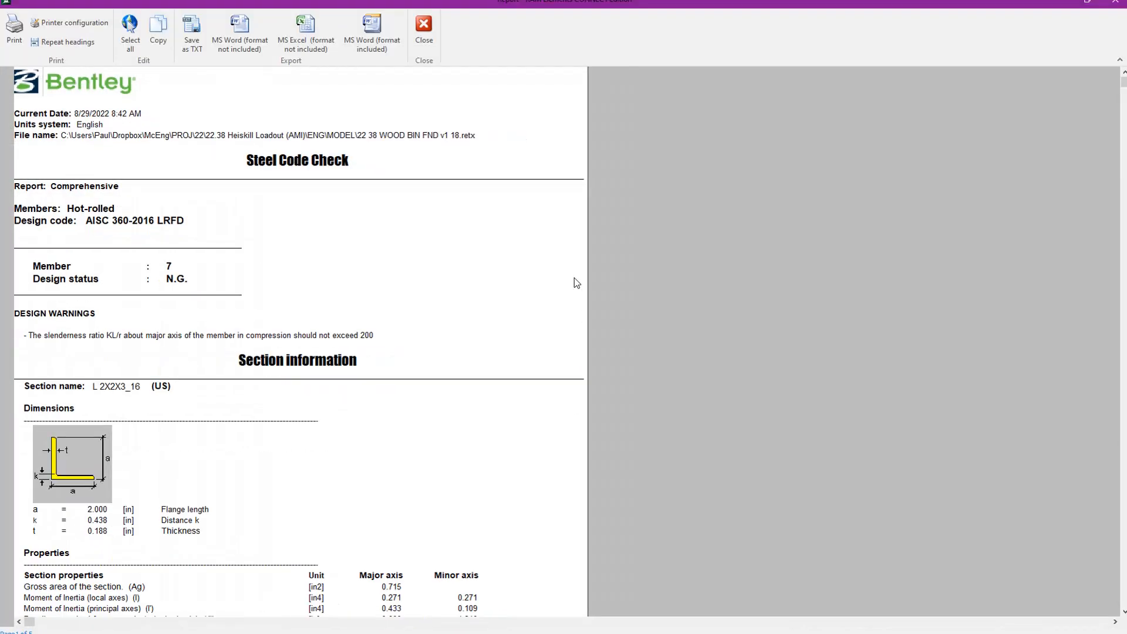
Examine member 7's code check report from the design warnings and section information through the combined actions check, and close it.
{"action": "scroll", "coordinate": [403, 417], "scroll_direction": "down", "scroll_amount": 2}
{"action": "scroll", "coordinate": [402, 418], "scroll_direction": "down", "scroll_amount": 6}
{"action": "scroll", "coordinate": [310, 371], "scroll_direction": "down", "scroll_amount": 8}
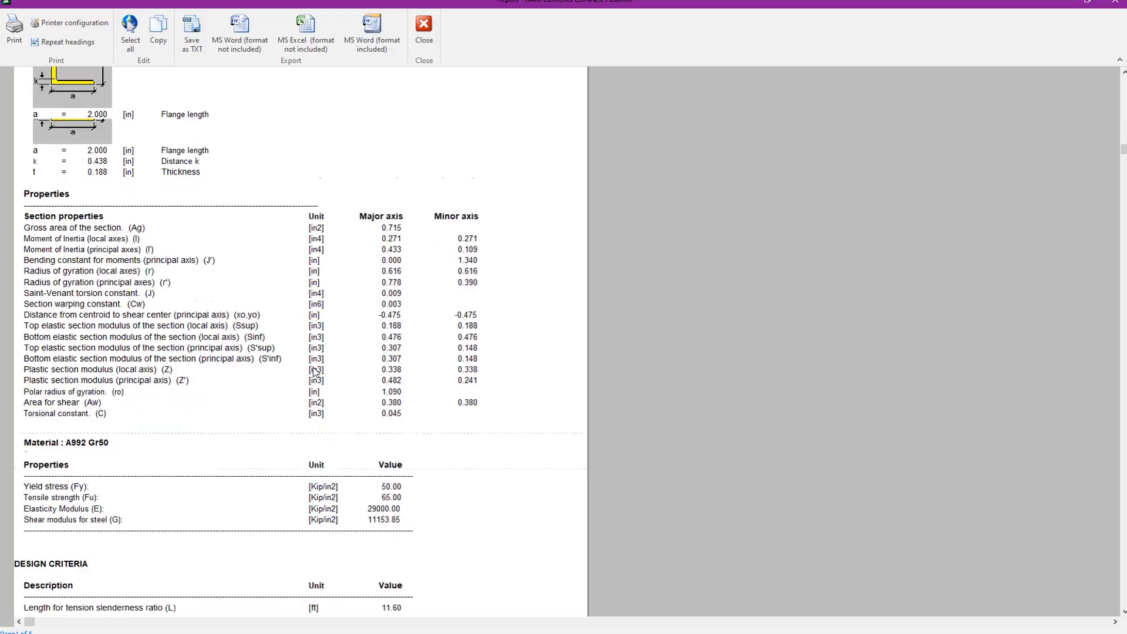
{"action": "scroll", "coordinate": [311, 371], "scroll_direction": "down", "scroll_amount": 15}
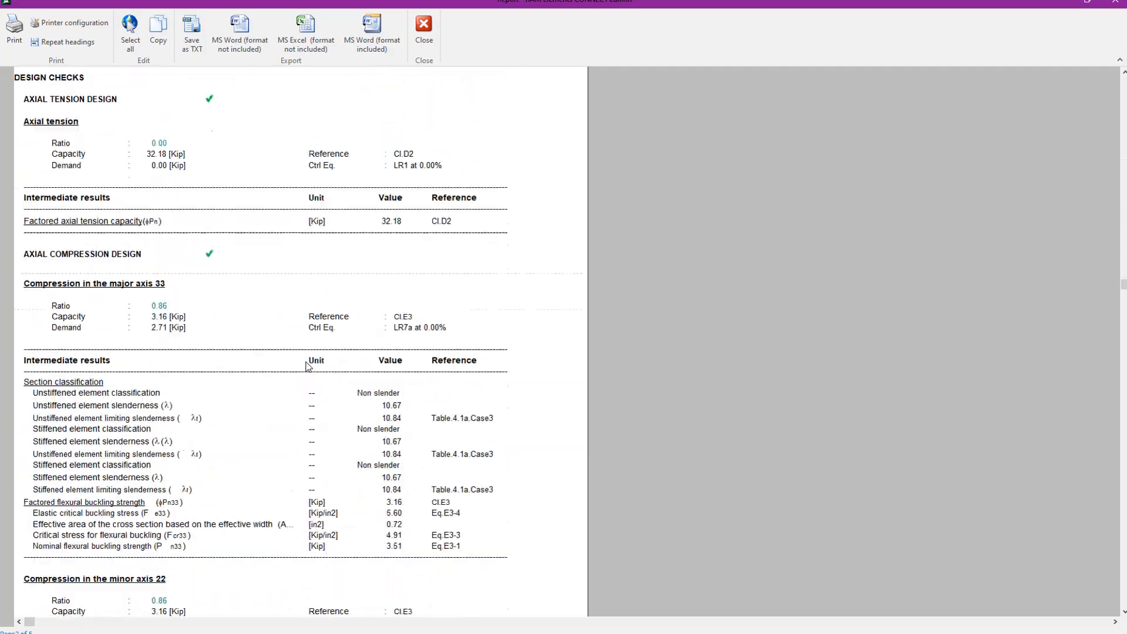
{"action": "scroll", "coordinate": [318, 374], "scroll_direction": "down", "scroll_amount": 15}
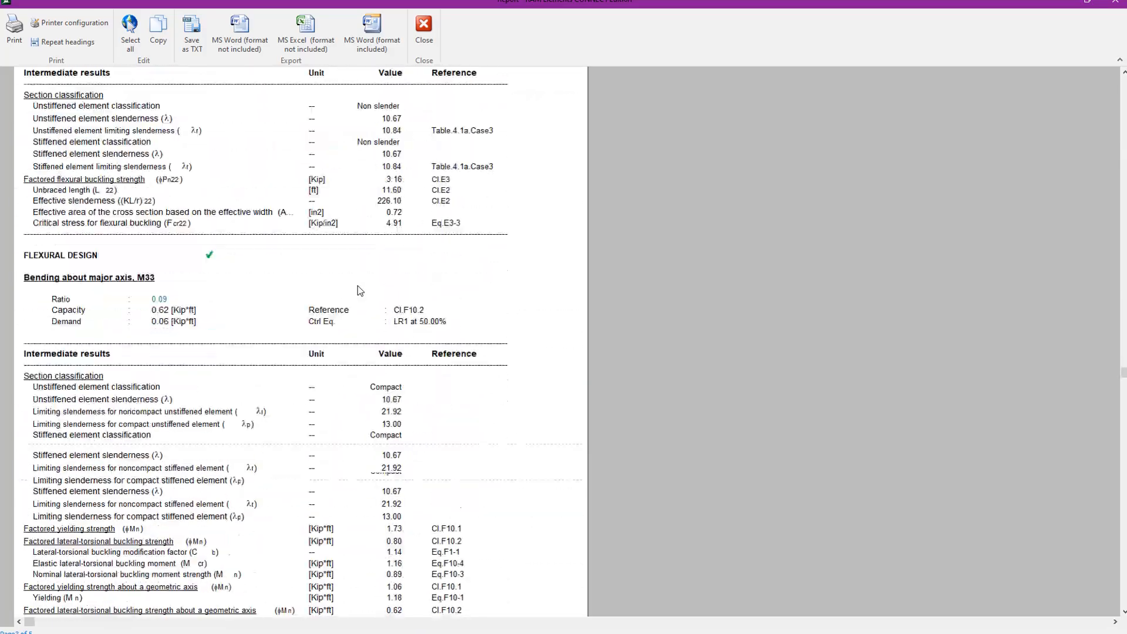
{"action": "scroll", "coordinate": [361, 309], "scroll_direction": "down", "scroll_amount": 19}
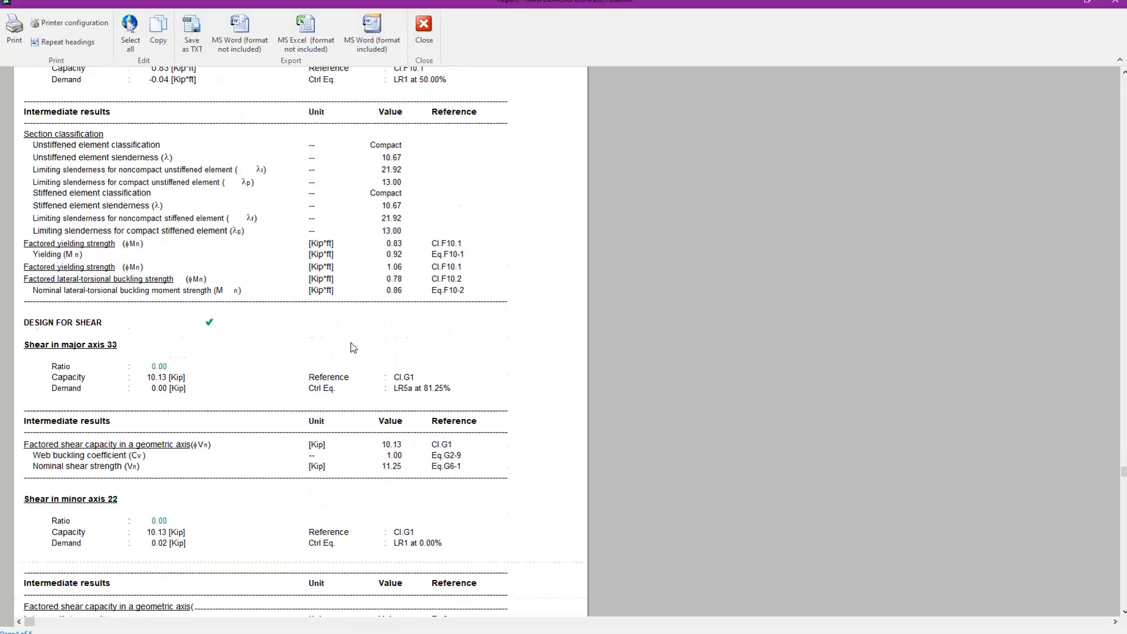
{"action": "scroll", "coordinate": [368, 391], "scroll_direction": "down", "scroll_amount": 3}
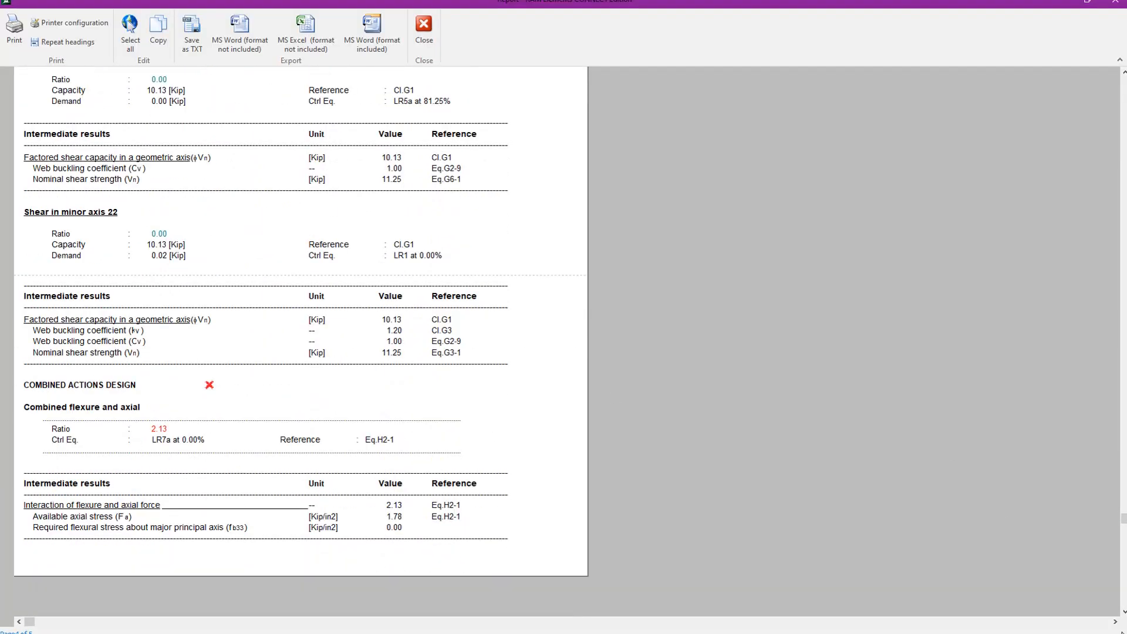
{"action": "left_click_drag", "start_coordinate": [1123, 520], "coordinate": [1046, 55]}
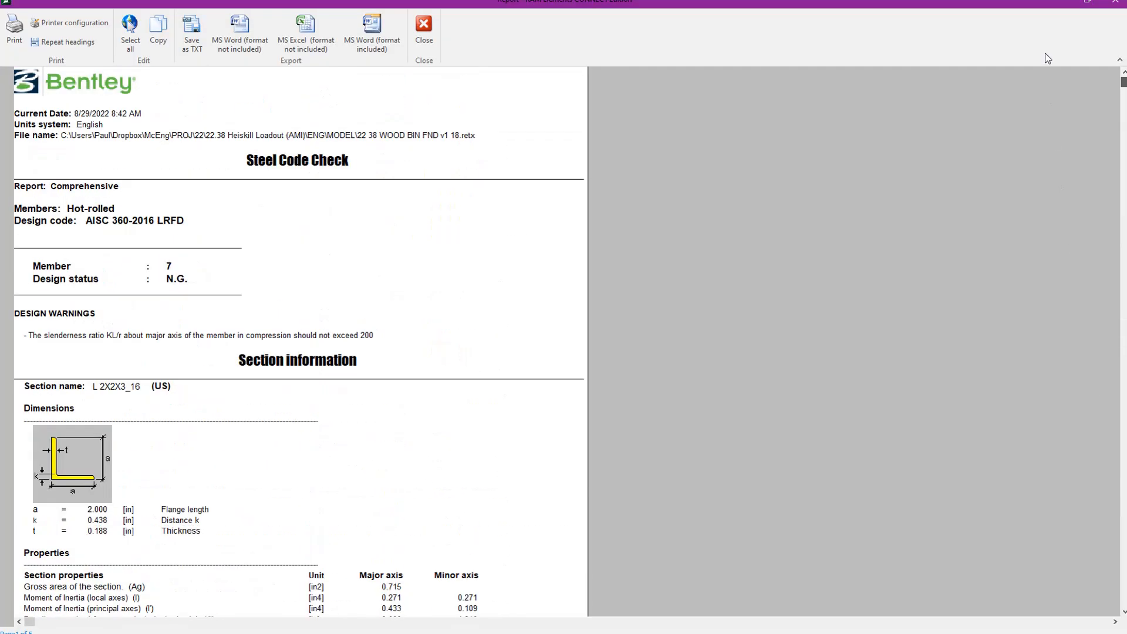
{"action": "left_click", "coordinate": [430, 24]}
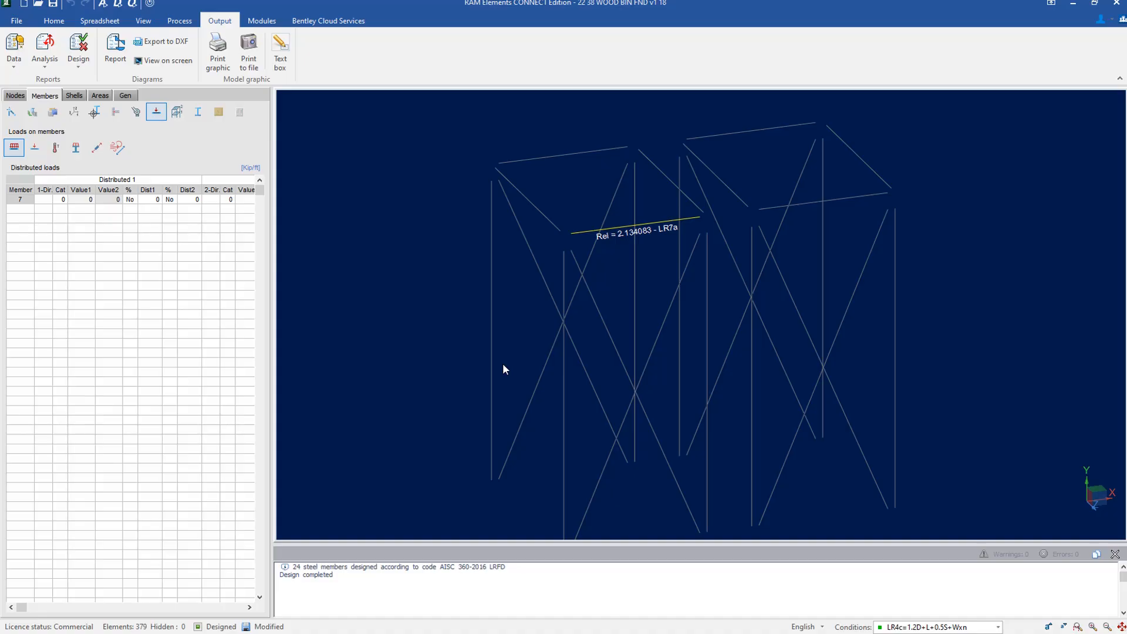
Switch the active load condition to D=Dead Load with the whole steel frame in view.
{"action": "left_click", "coordinate": [999, 627]}
{"action": "scroll", "coordinate": [958, 566], "scroll_direction": "up", "scroll_amount": 5}
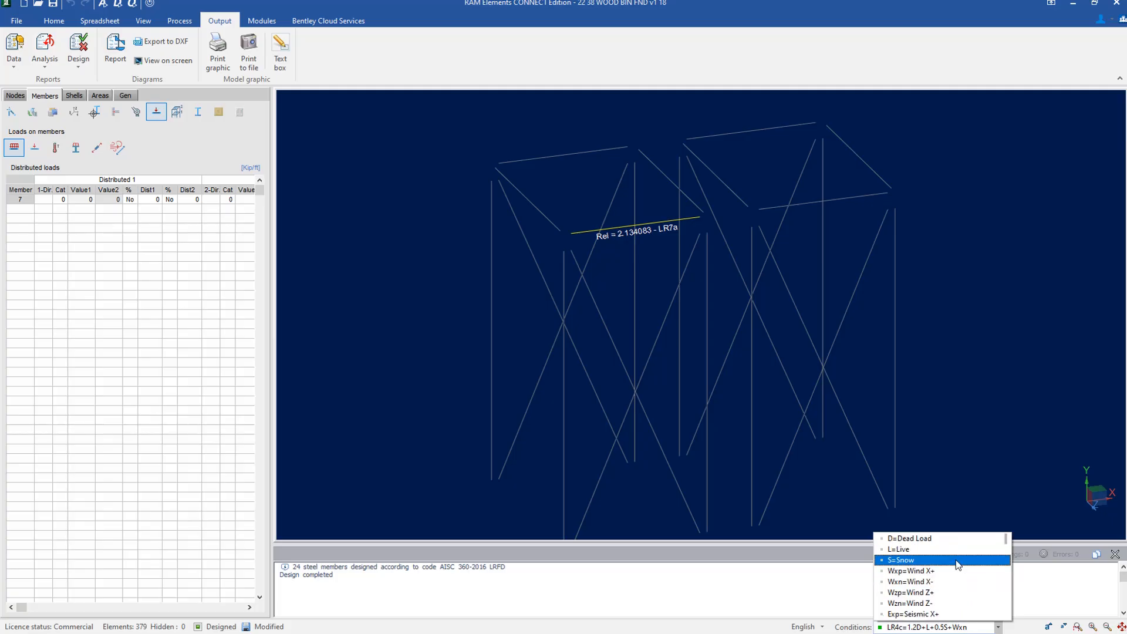
{"action": "left_click", "coordinate": [939, 538]}
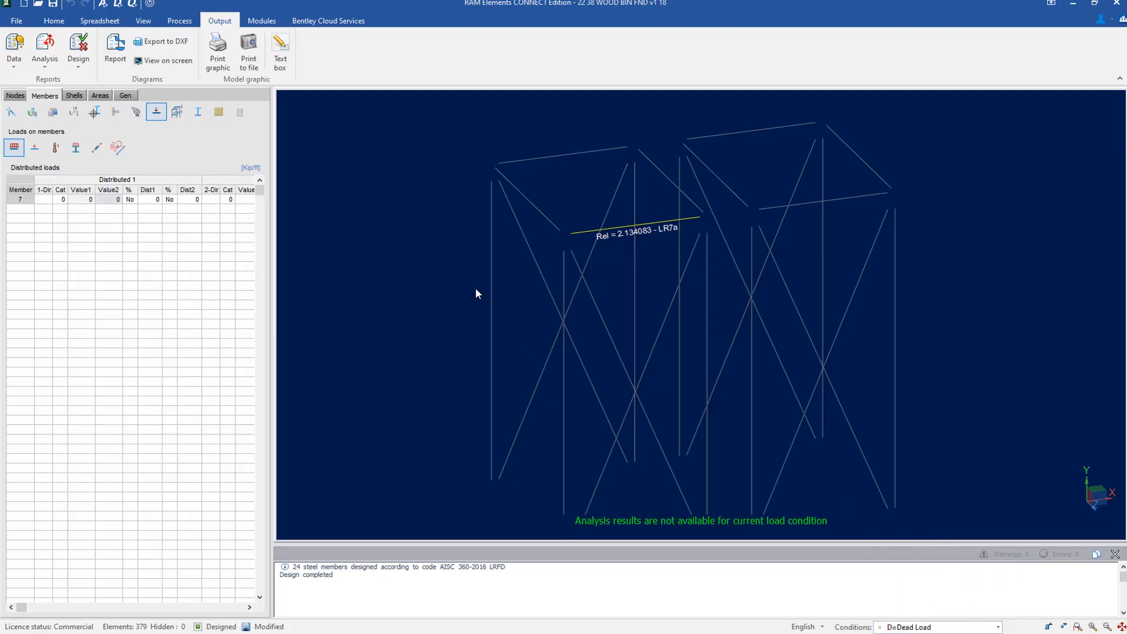
{"action": "middle_click_drag", "start_coordinate": [542, 319], "coordinate": [542, 270]}
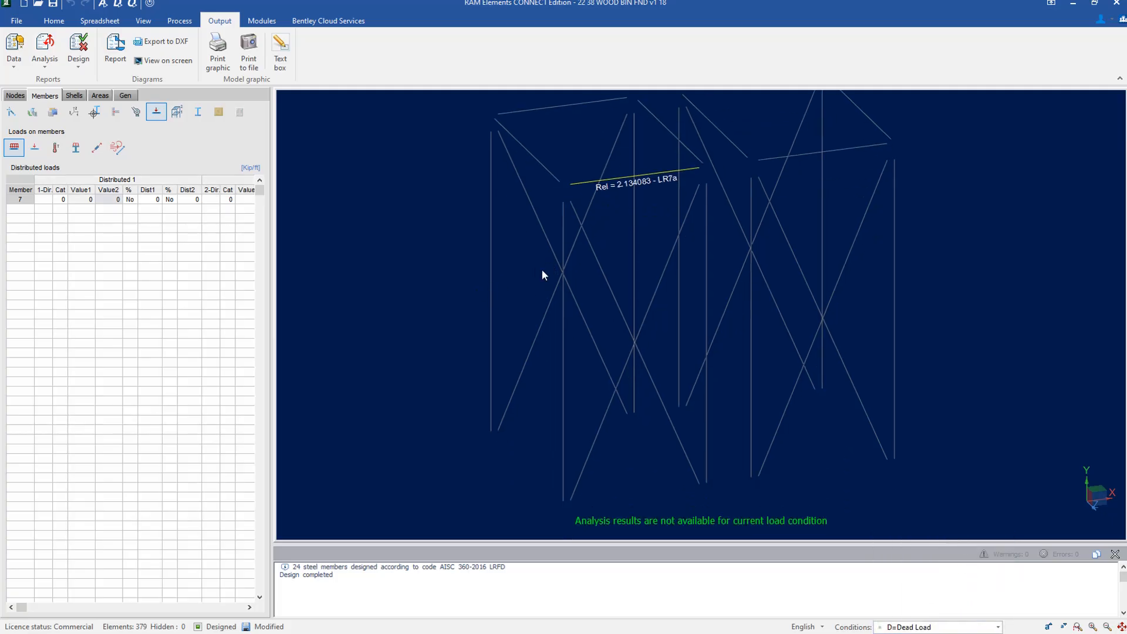
{"action": "scroll", "coordinate": [419, 278], "scroll_direction": "down", "scroll_amount": 2}
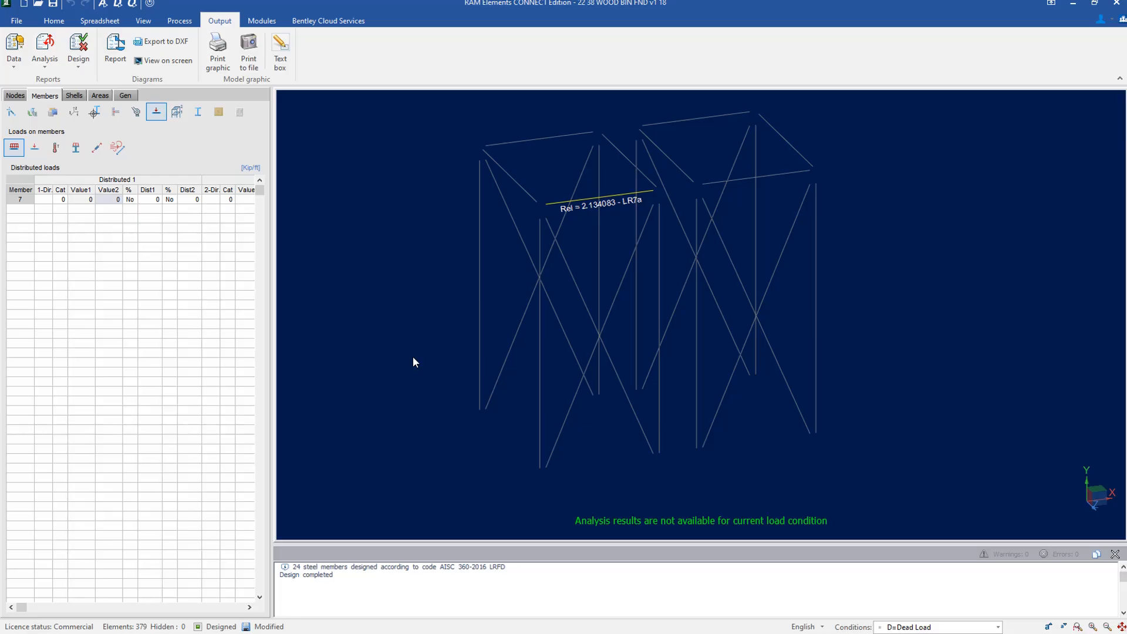